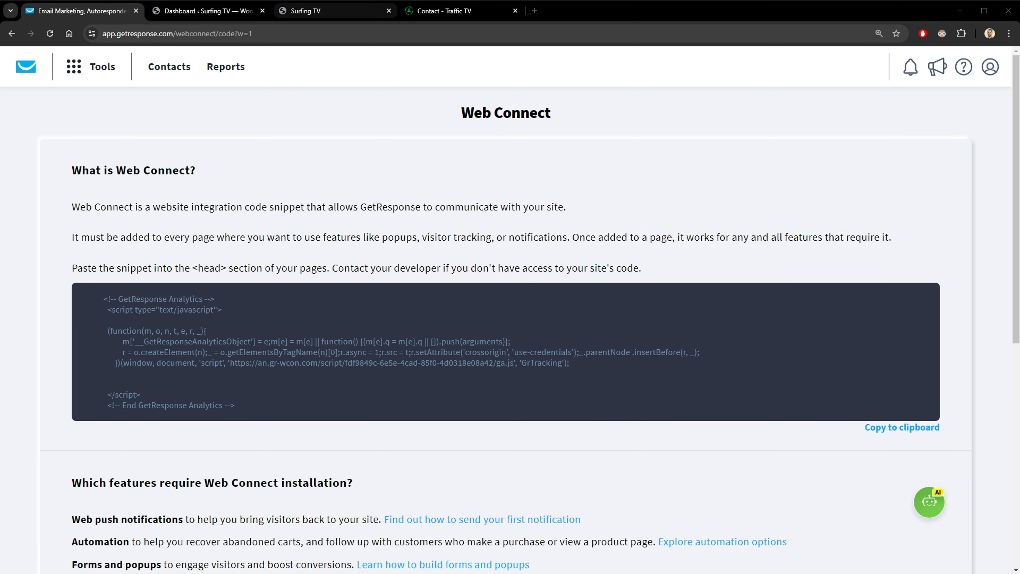
- View the Surfing.TV contact page and compare it with the example contact form on the Traffic.TV site
{"action": "left_click", "coordinate": [340, 12]}
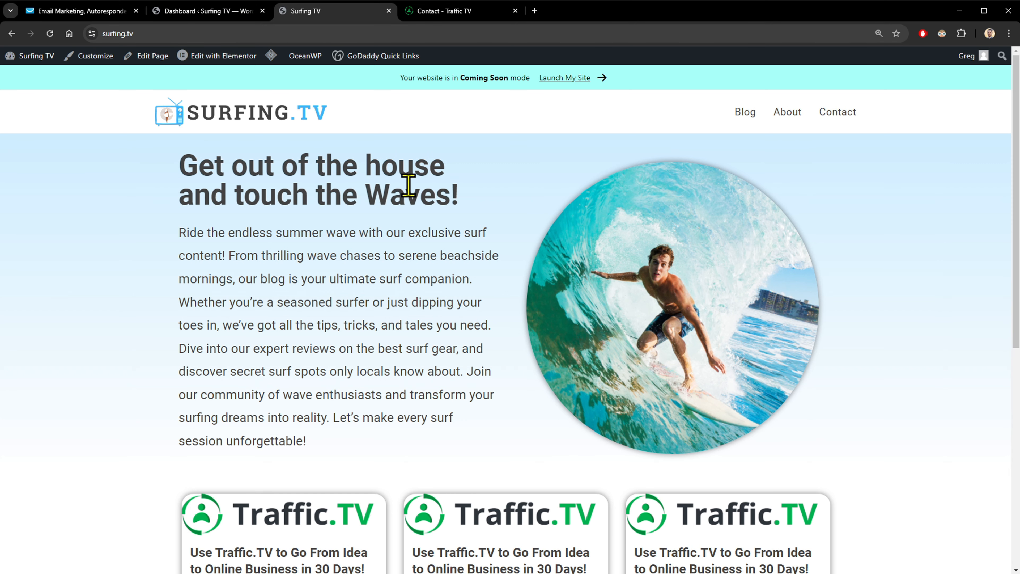
{"action": "left_click", "coordinate": [859, 114]}
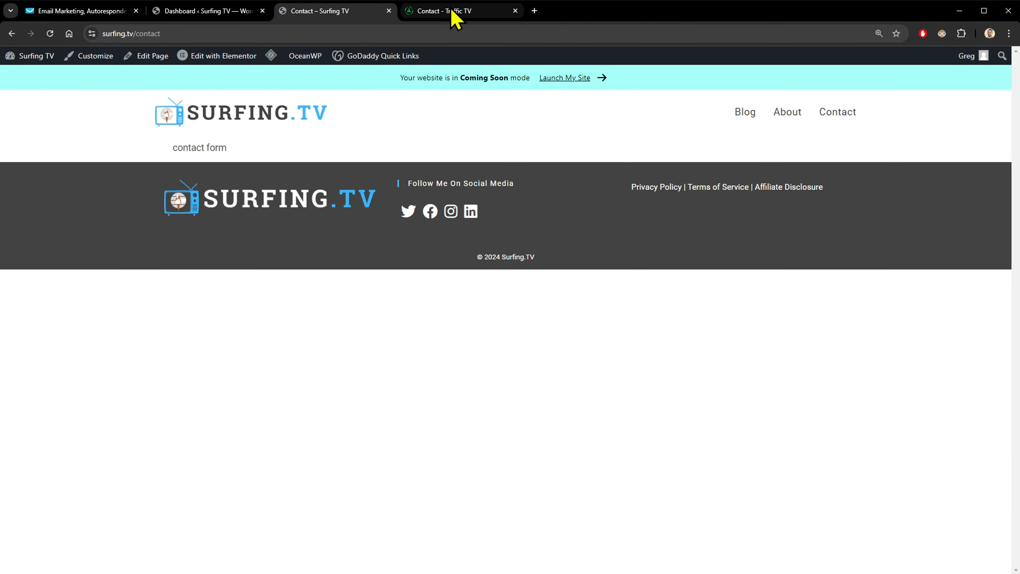
{"action": "left_click", "coordinate": [456, 12]}
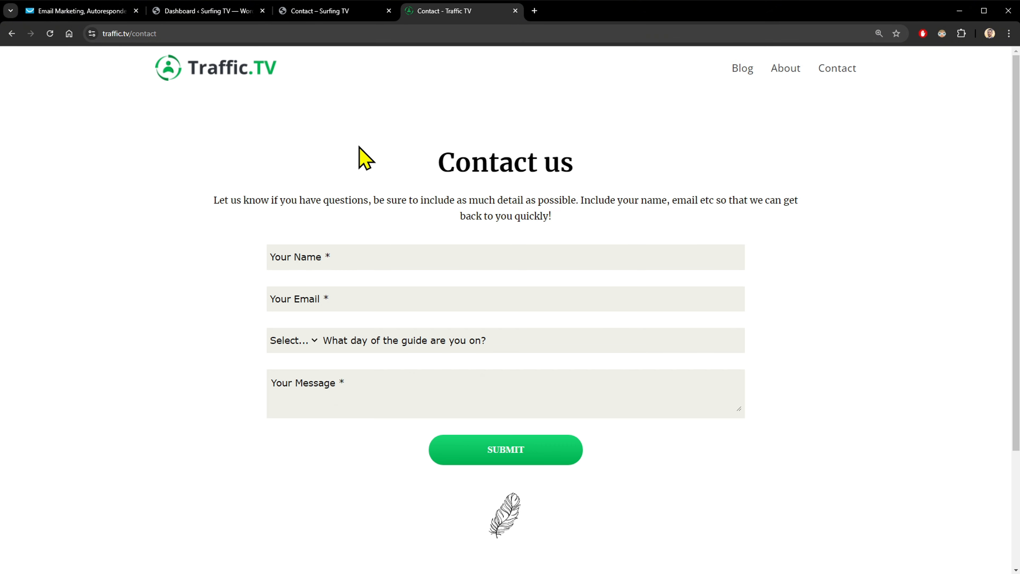
- Switch to GetResponse and start creating a new form in Forms and popups, displayed as Embedded in a page
{"action": "left_click", "coordinate": [89, 11]}
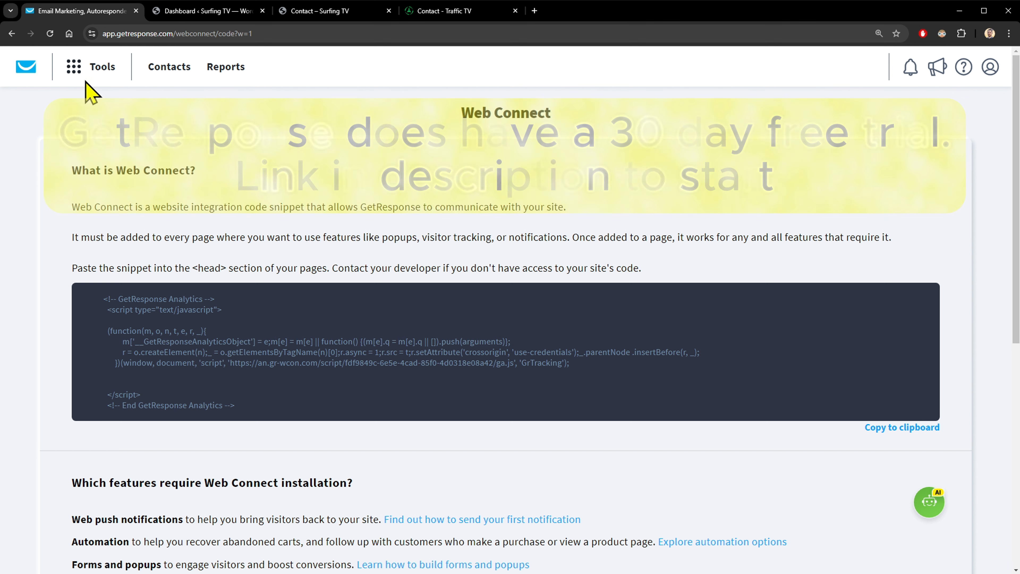
{"action": "left_click", "coordinate": [77, 71]}
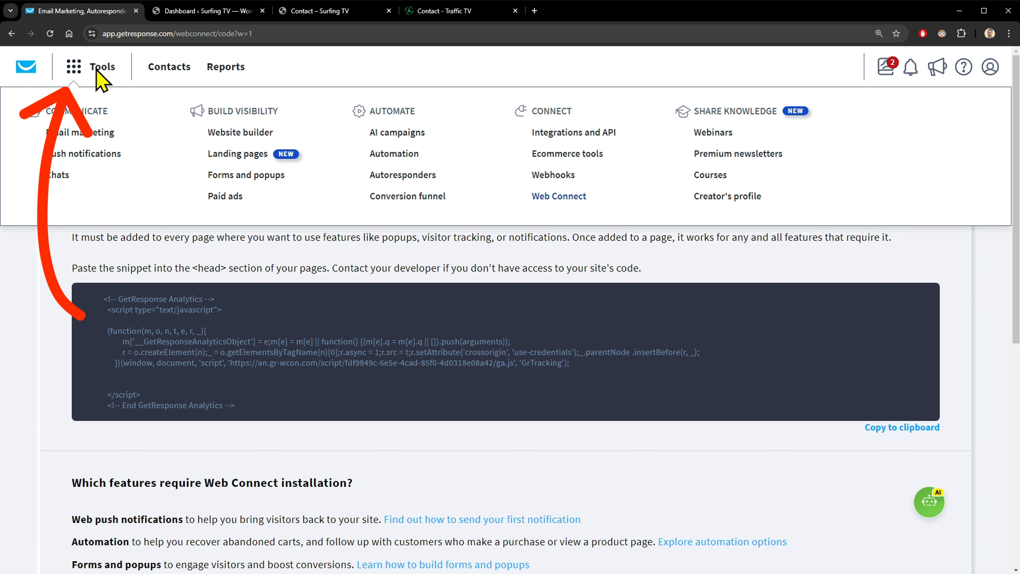
{"action": "left_click", "coordinate": [255, 183]}
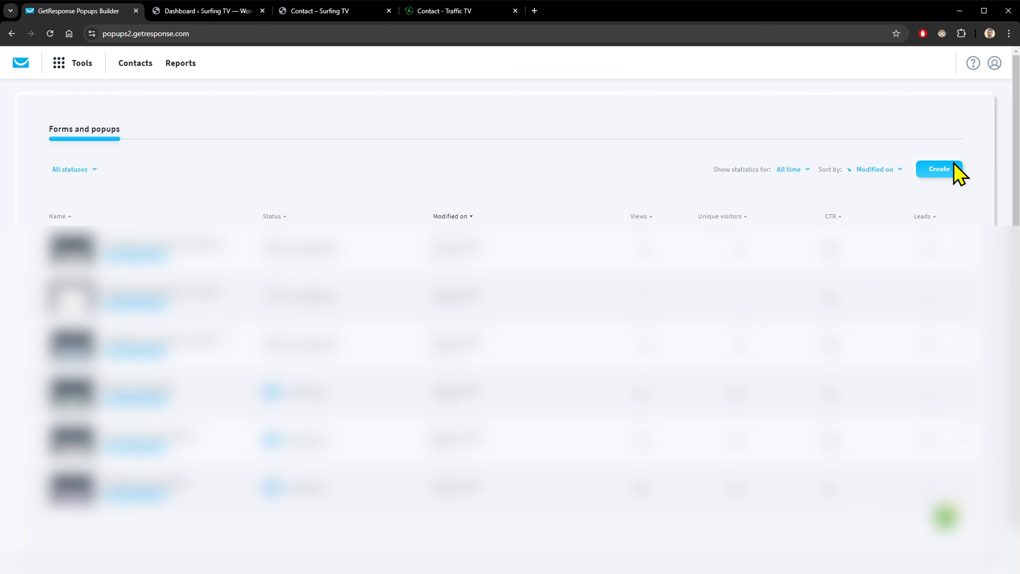
{"action": "left_click", "coordinate": [940, 169]}
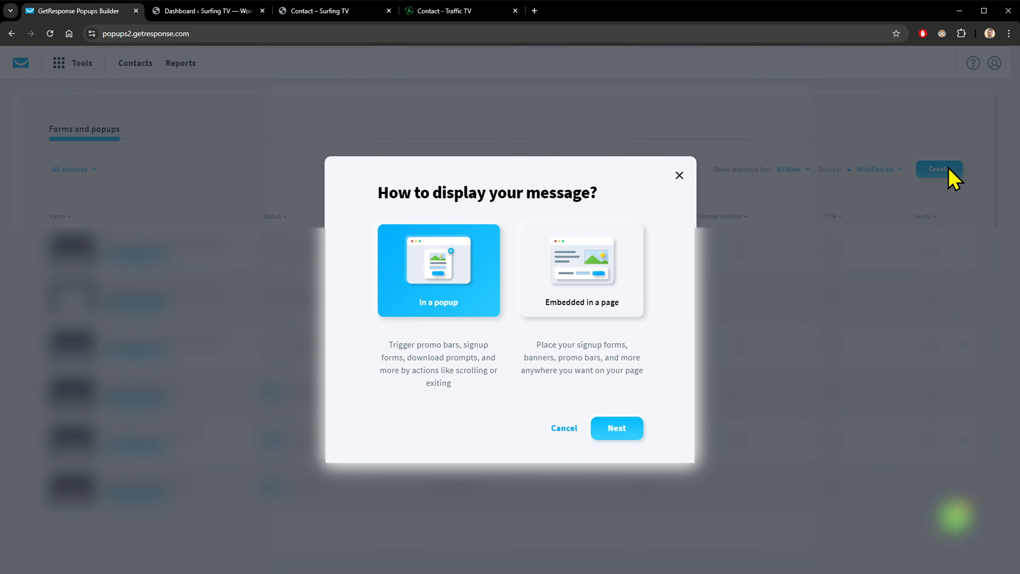
{"action": "left_click", "coordinate": [583, 265]}
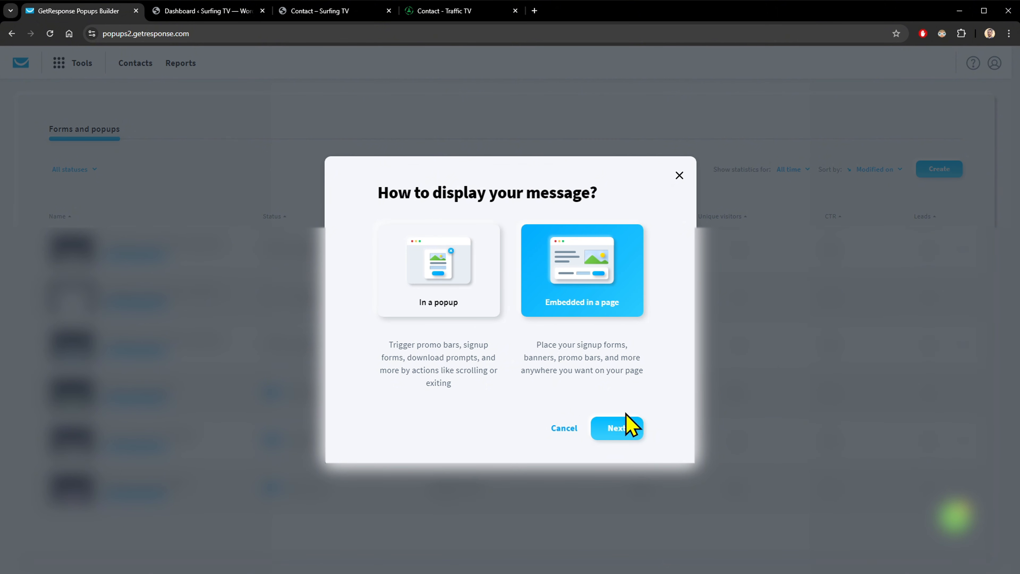
{"action": "left_click", "coordinate": [624, 426]}
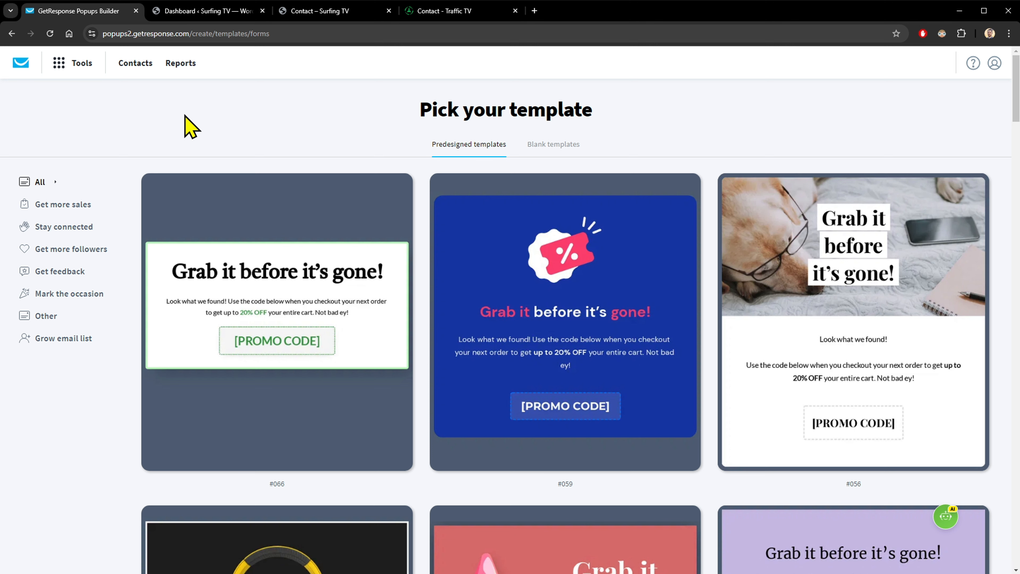
- Use the white "Contact us" template #042 from the Get feedback category
{"action": "left_click", "coordinate": [65, 277]}
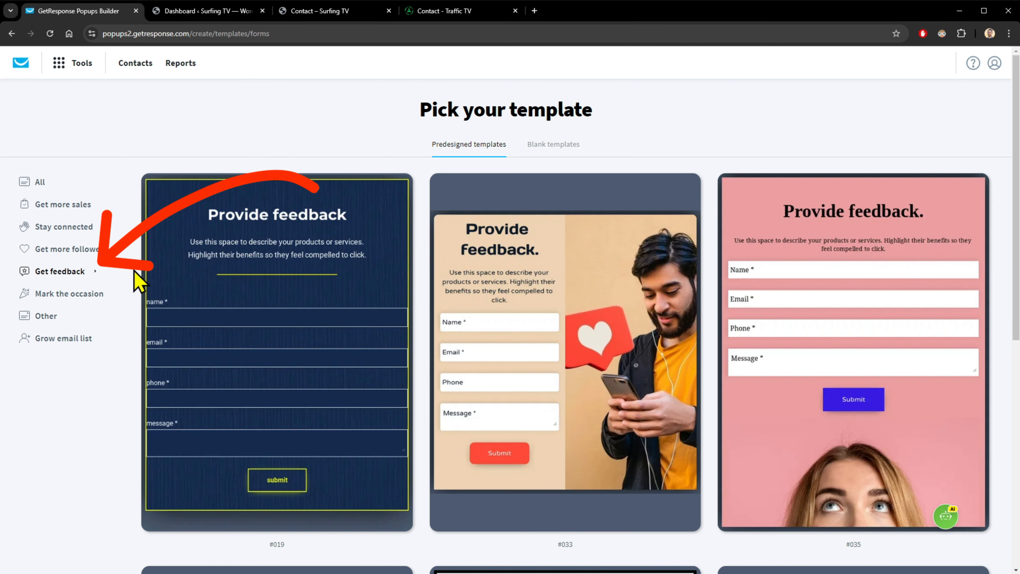
{"action": "scroll", "coordinate": [513, 228], "scroll_direction": "down", "scroll_amount": 8}
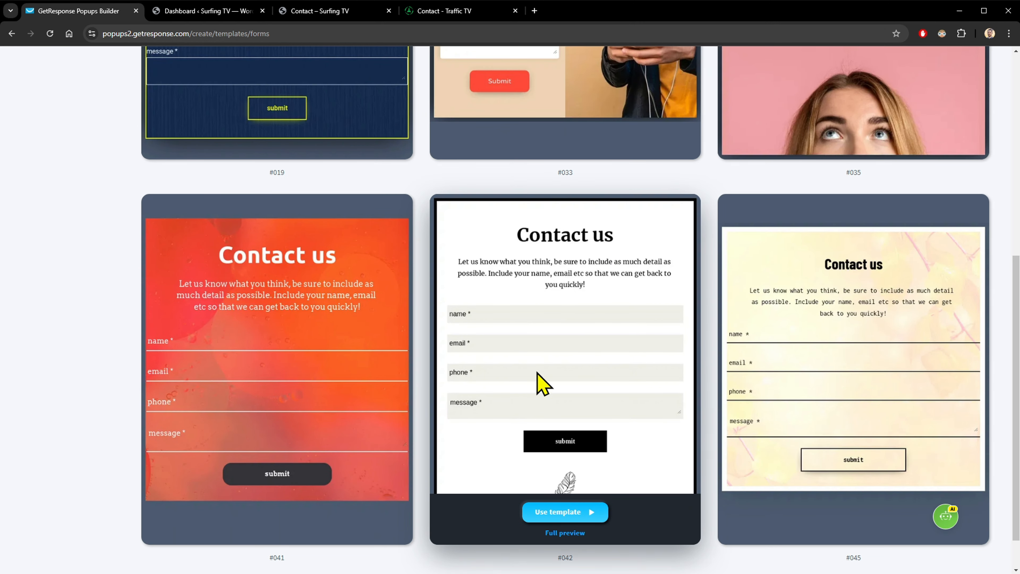
{"action": "scroll", "coordinate": [547, 358], "scroll_direction": "down", "scroll_amount": 1}
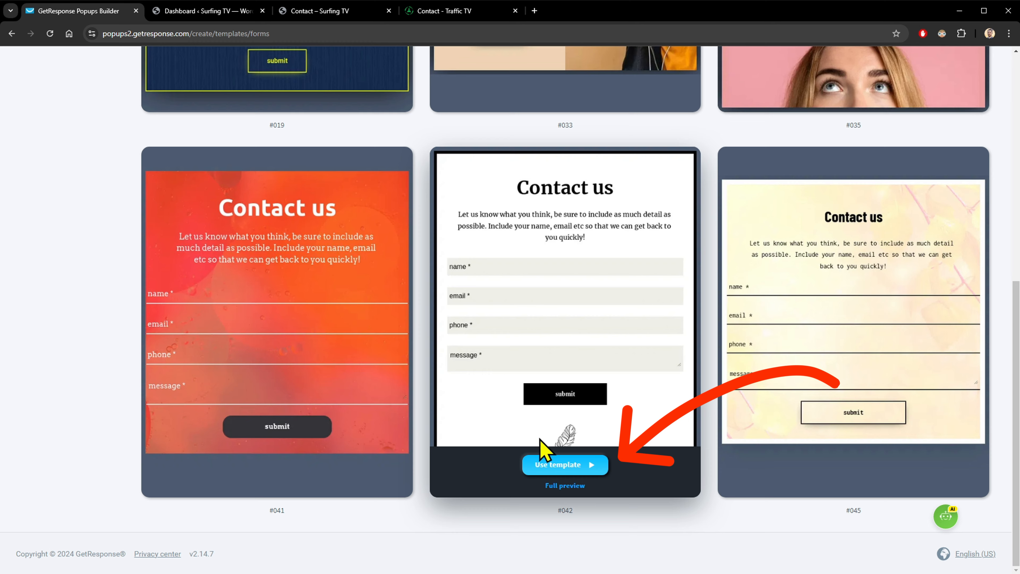
{"action": "left_click", "coordinate": [579, 466]}
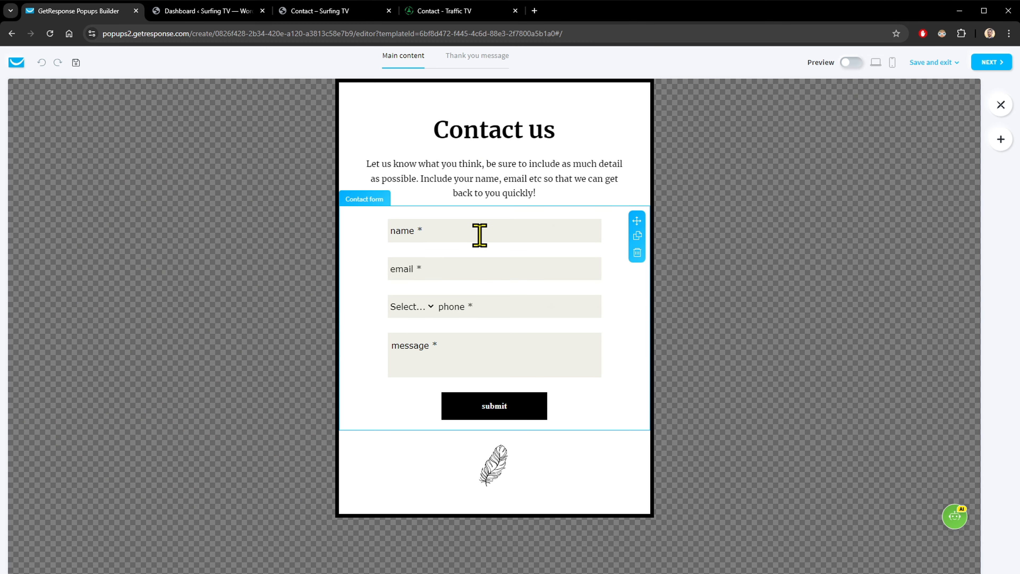
- Capitalize the contact form's field labels so they read Name, Email, Phone and Message
{"action": "left_click", "coordinate": [631, 300]}
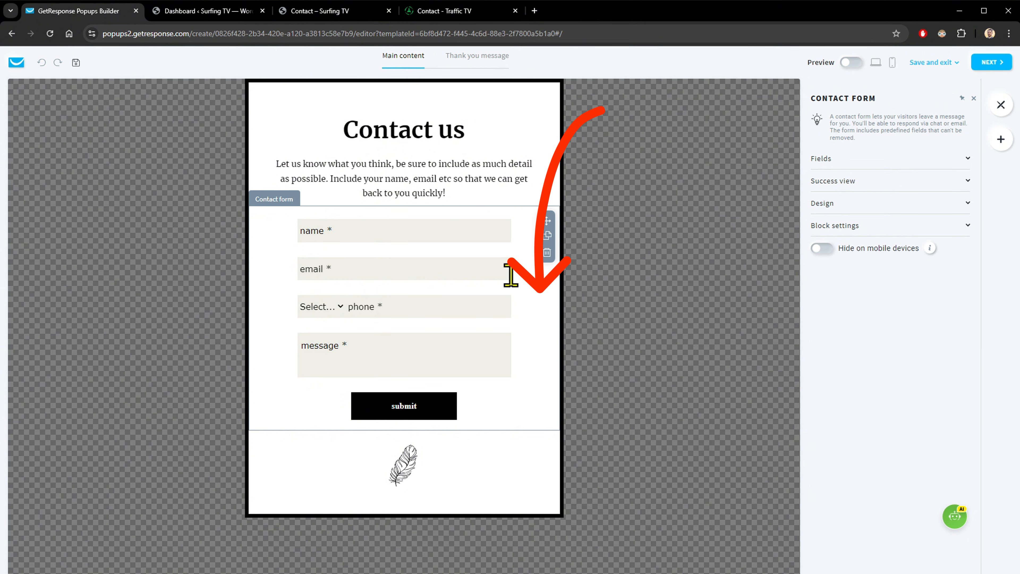
{"action": "left_click", "coordinate": [965, 159]}
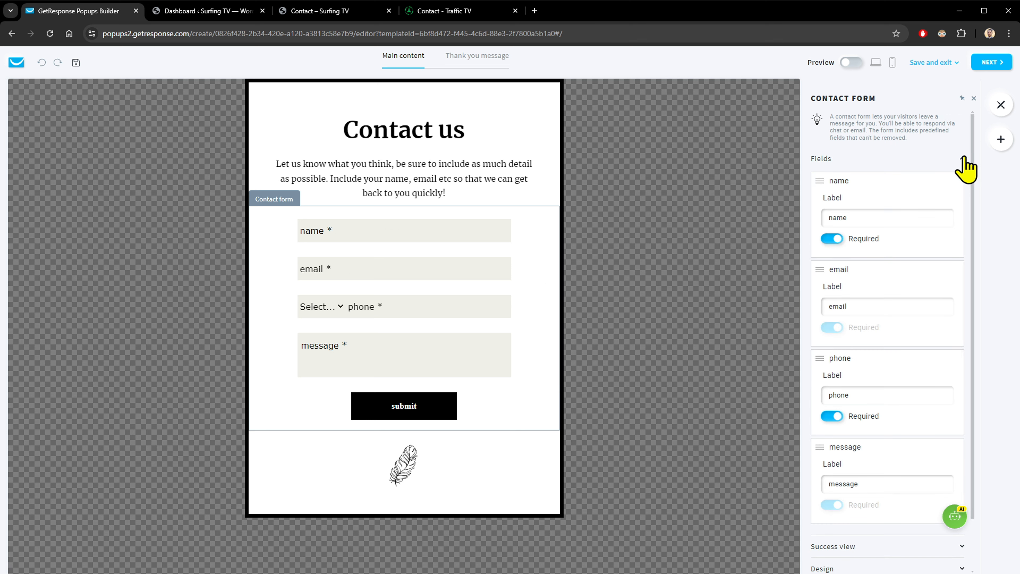
{"action": "left_click", "coordinate": [898, 212]}
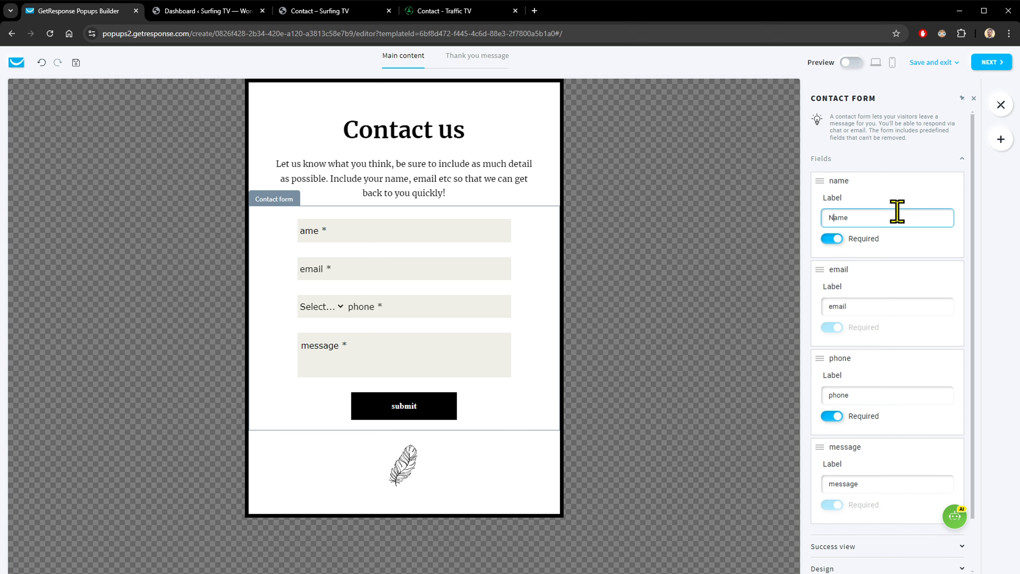
{"action": "left_click", "coordinate": [829, 312]}
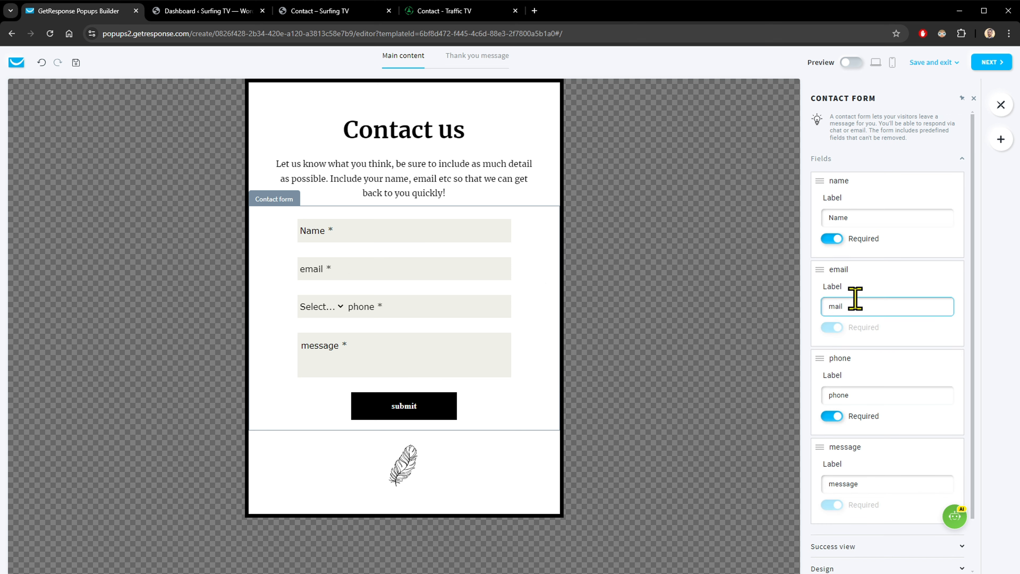
{"action": "type", "text": "E"}
{"action": "left_click", "coordinate": [847, 395]}
{"action": "type", "text": "P"}
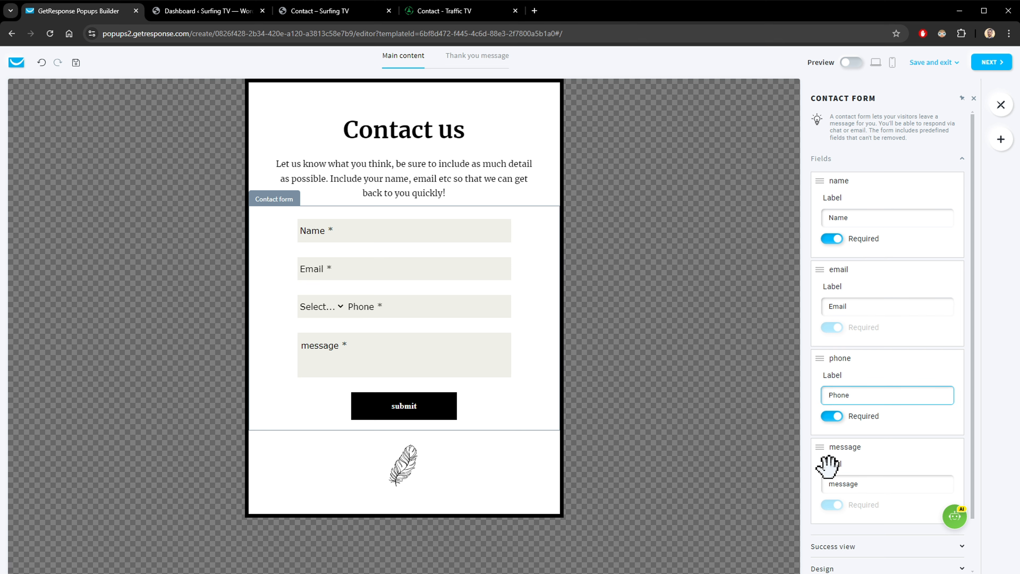
{"action": "left_click", "coordinate": [832, 485]}
{"action": "type", "text": "M"}
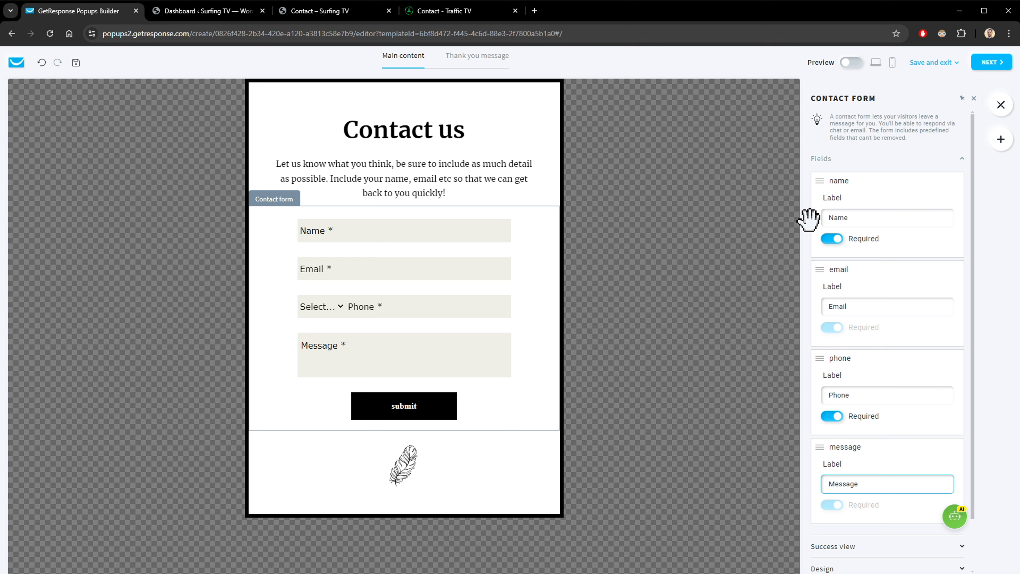
{"action": "left_click", "coordinate": [959, 159]}
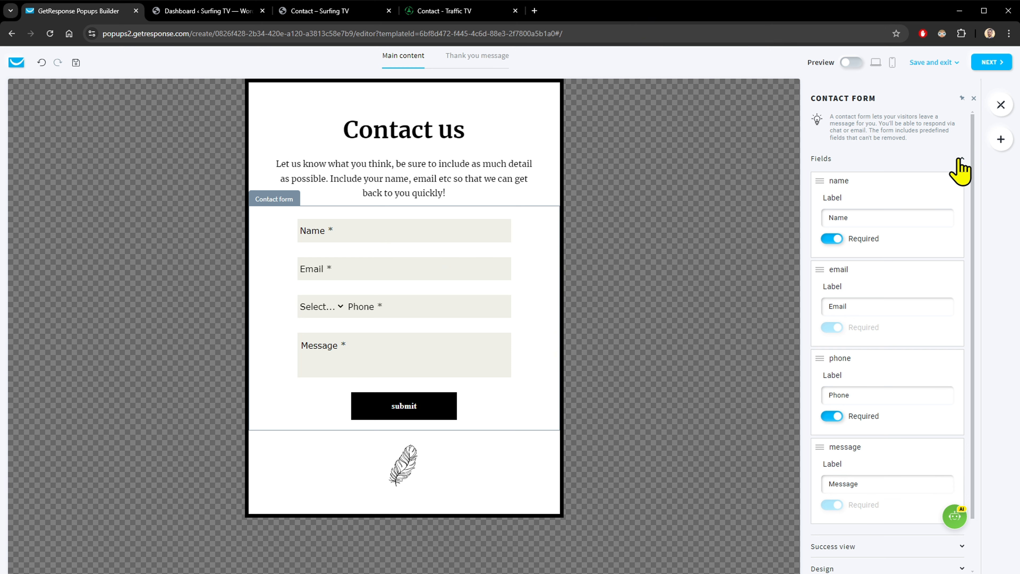
{"action": "left_click", "coordinate": [960, 160]}
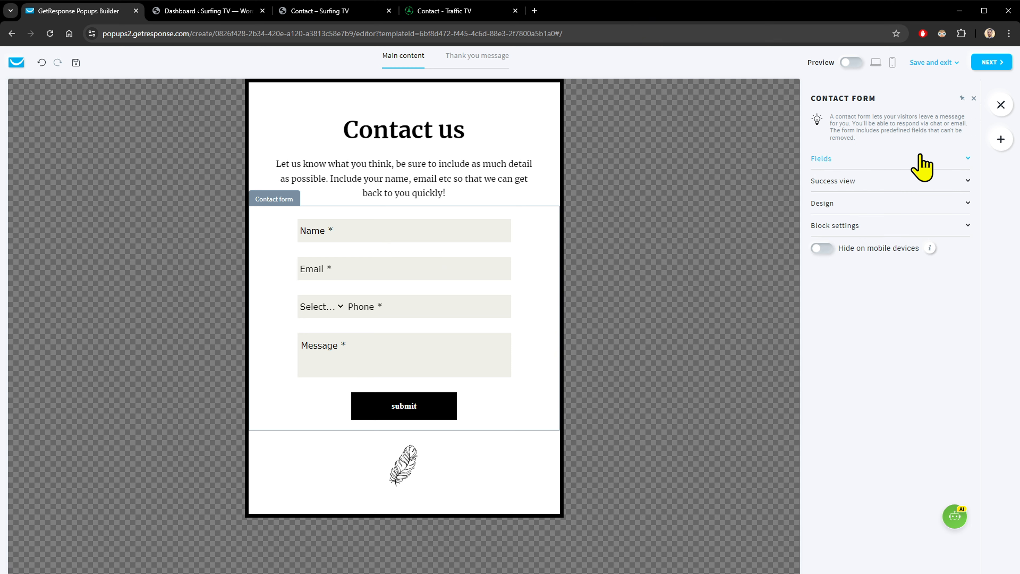
- Change the form button's text to SUBMIT and its shape to Round, and expand its advanced settings
{"action": "left_click", "coordinate": [849, 204]}
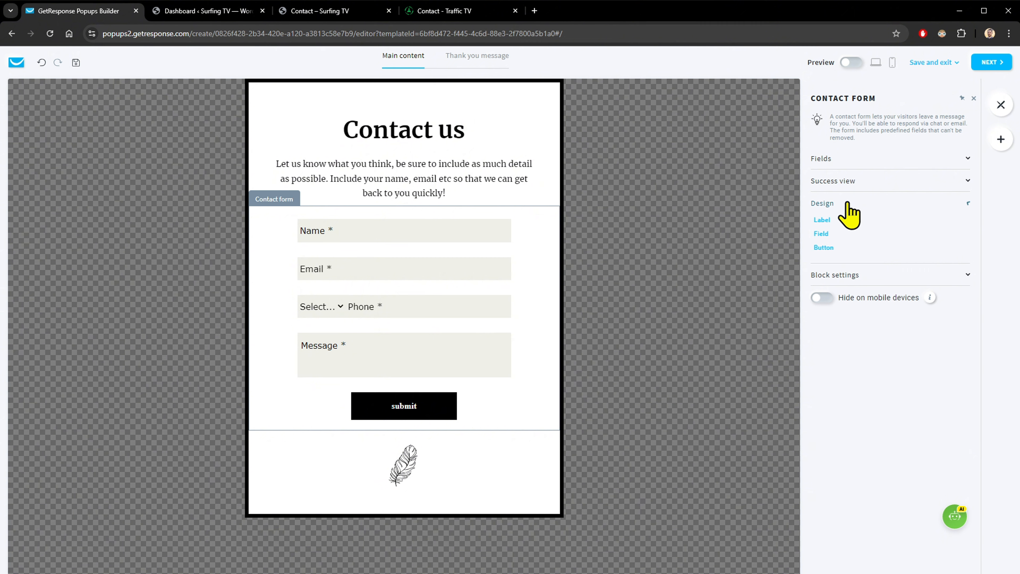
{"action": "left_click", "coordinate": [824, 248]}
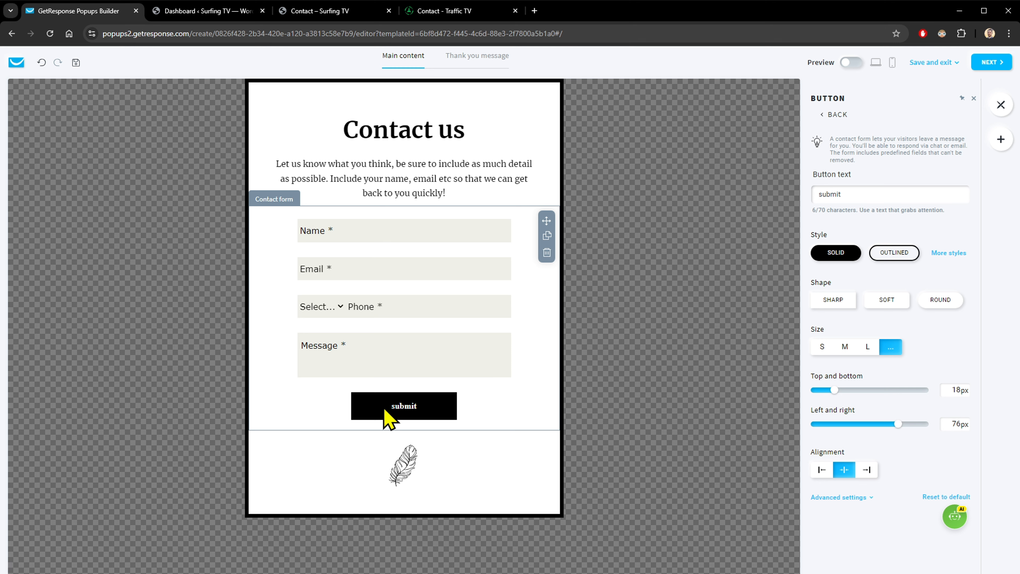
{"action": "double_click", "coordinate": [863, 194]}
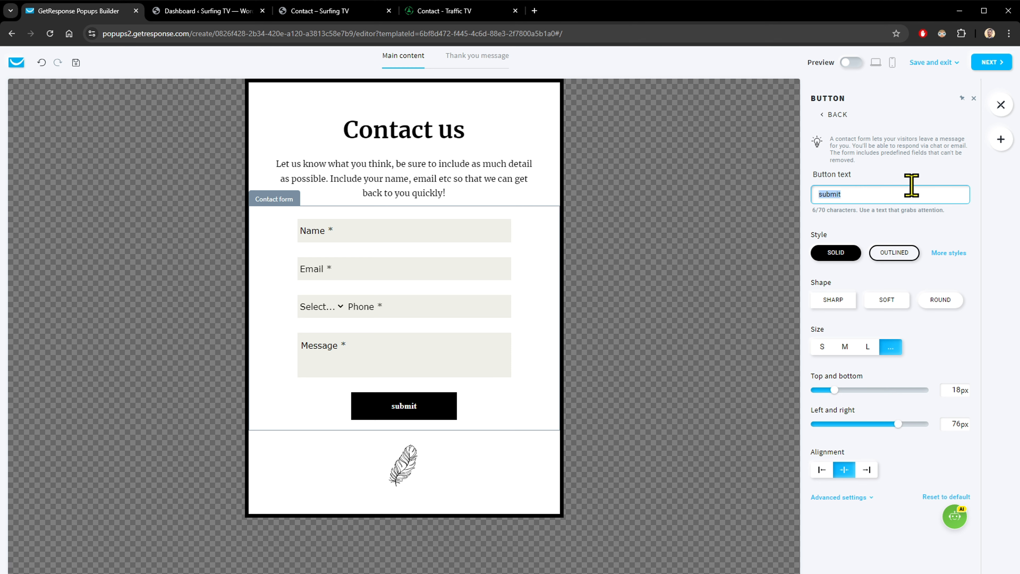
{"action": "type", "text": "SUBMIT"}
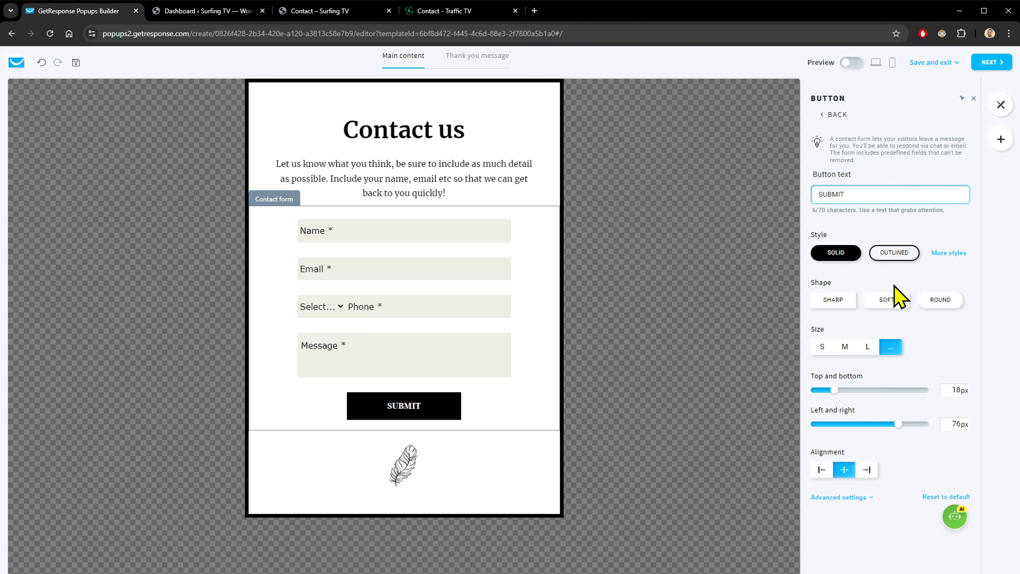
{"action": "left_click", "coordinate": [947, 298]}
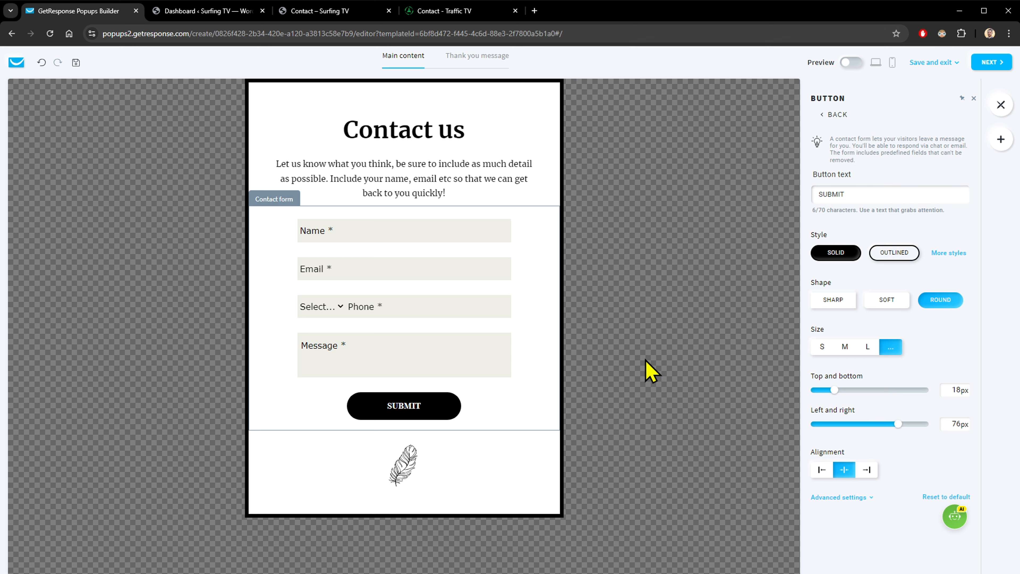
{"action": "left_click", "coordinate": [851, 498]}
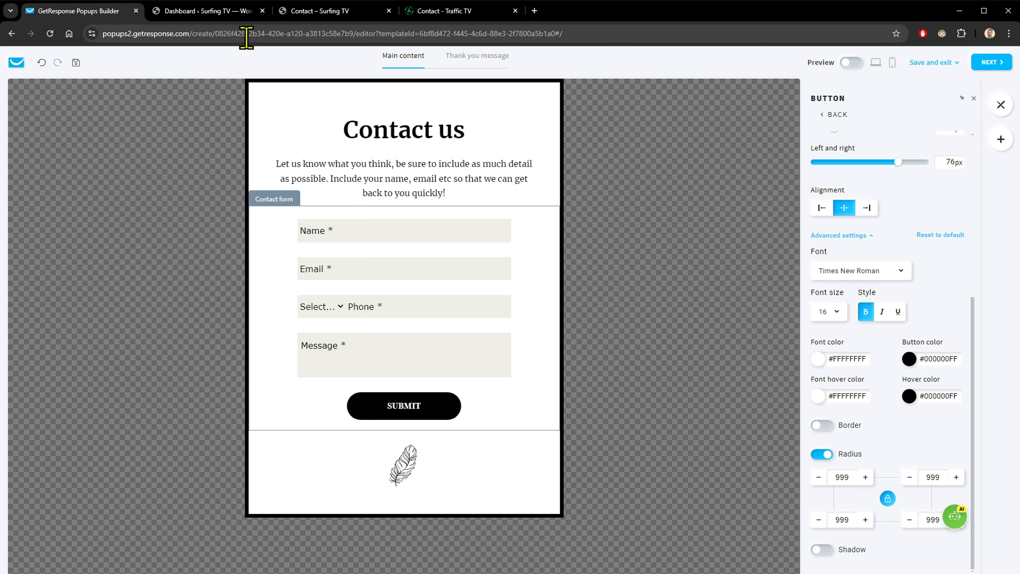
- Switch to the Surfing TV WordPress site and copy the theme's primary color hex code from the customizer's color settings
{"action": "left_click", "coordinate": [217, 11]}
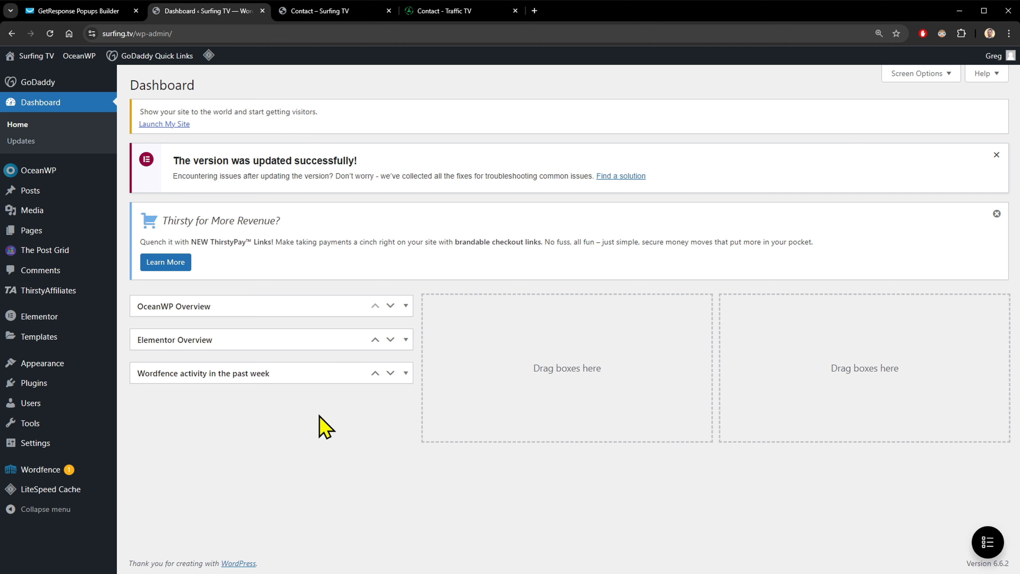
{"action": "left_click", "coordinate": [321, 15]}
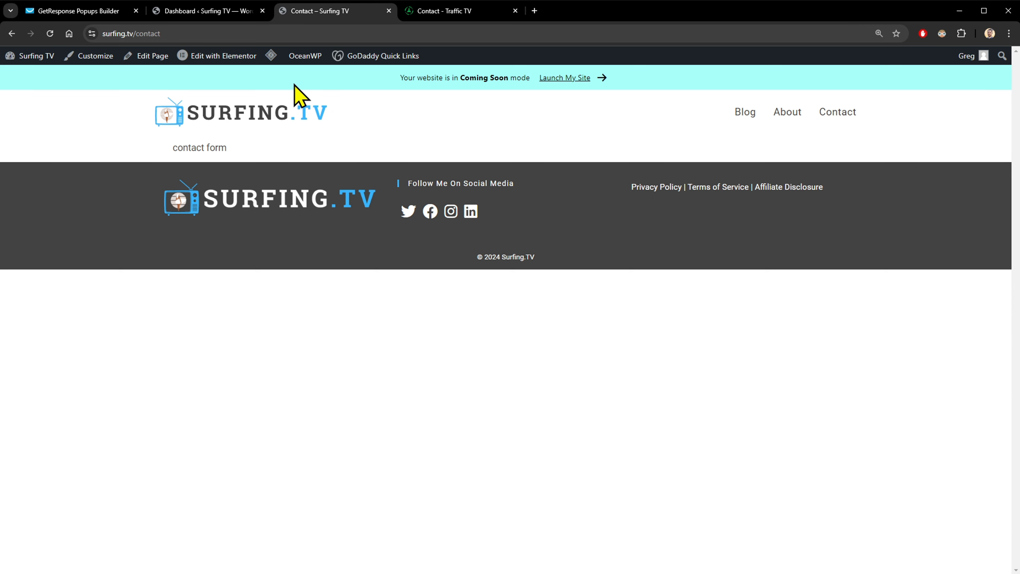
{"action": "left_click", "coordinate": [229, 13]}
{"action": "mouse_move", "coordinate": [87, 368]}
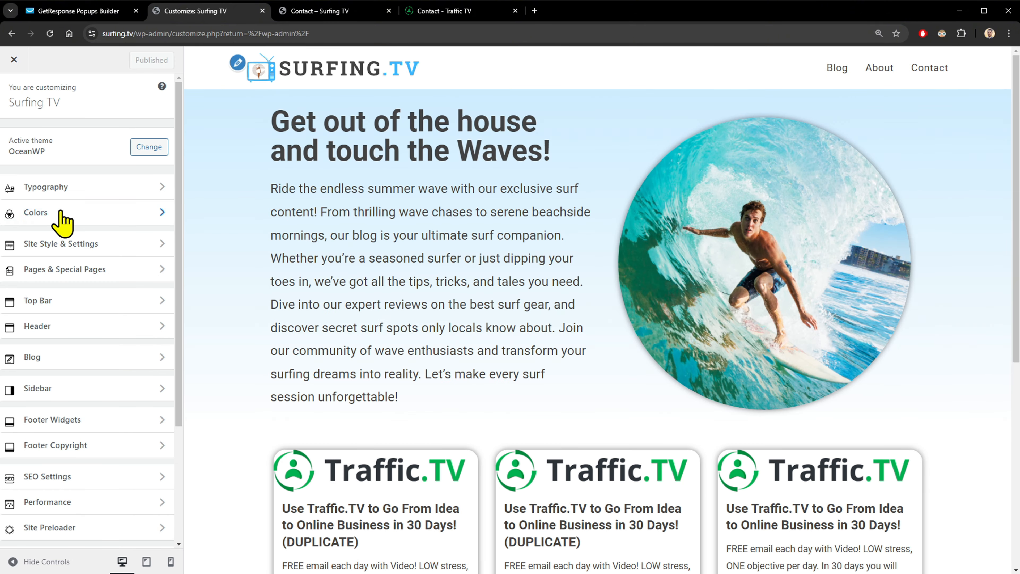
{"action": "left_click", "coordinate": [63, 218]}
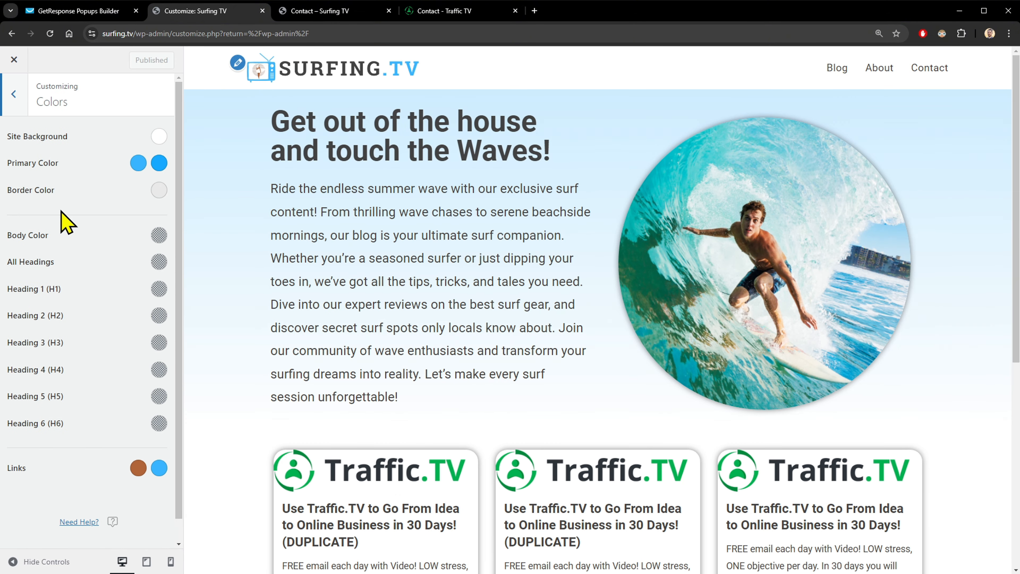
{"action": "left_click", "coordinate": [137, 163]}
{"action": "left_click", "coordinate": [42, 388]}
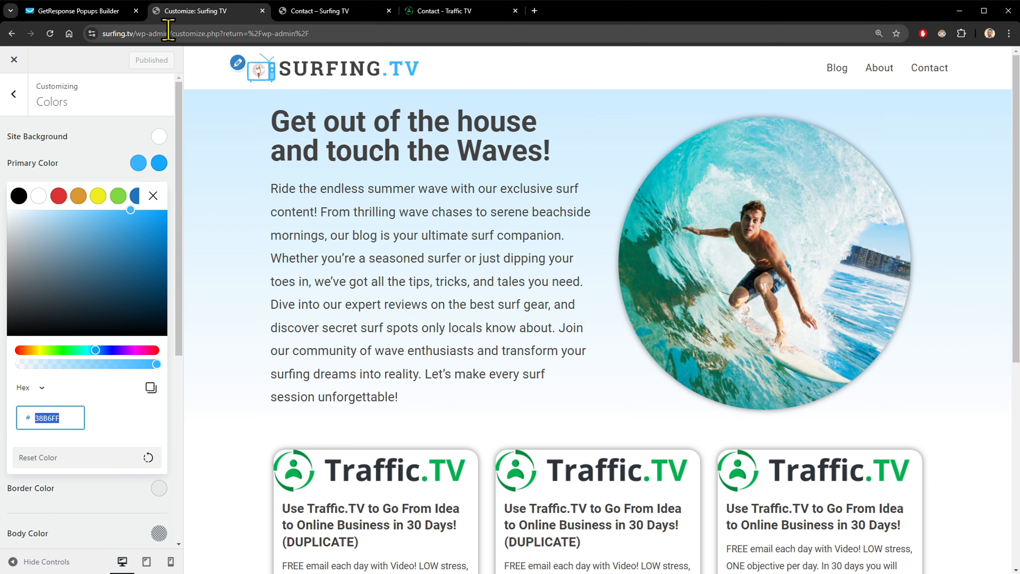
- Return to the GetResponse form editor and set the submit button's color to #38B6FF
{"action": "left_click", "coordinate": [106, 12]}
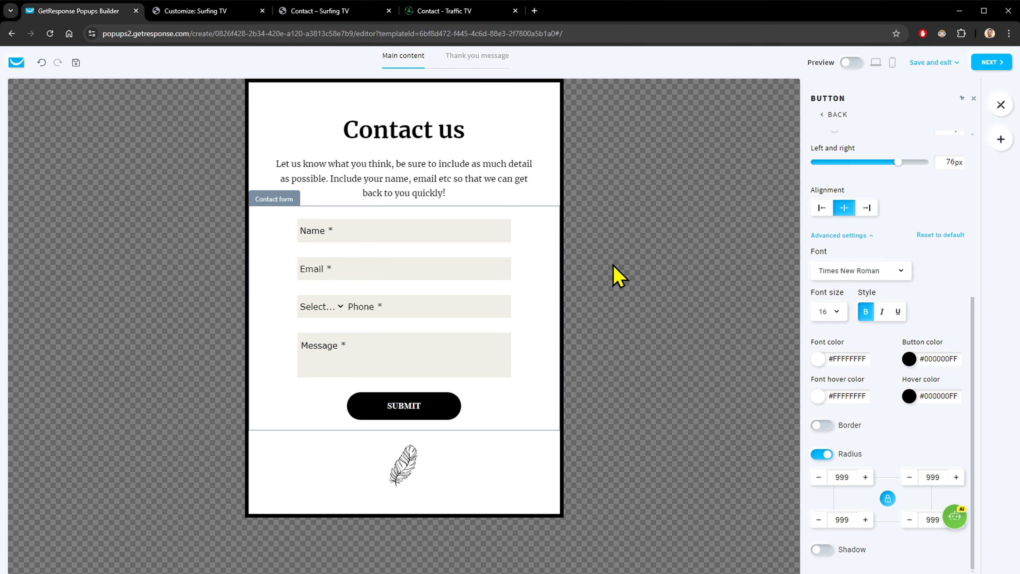
{"action": "left_click", "coordinate": [910, 361]}
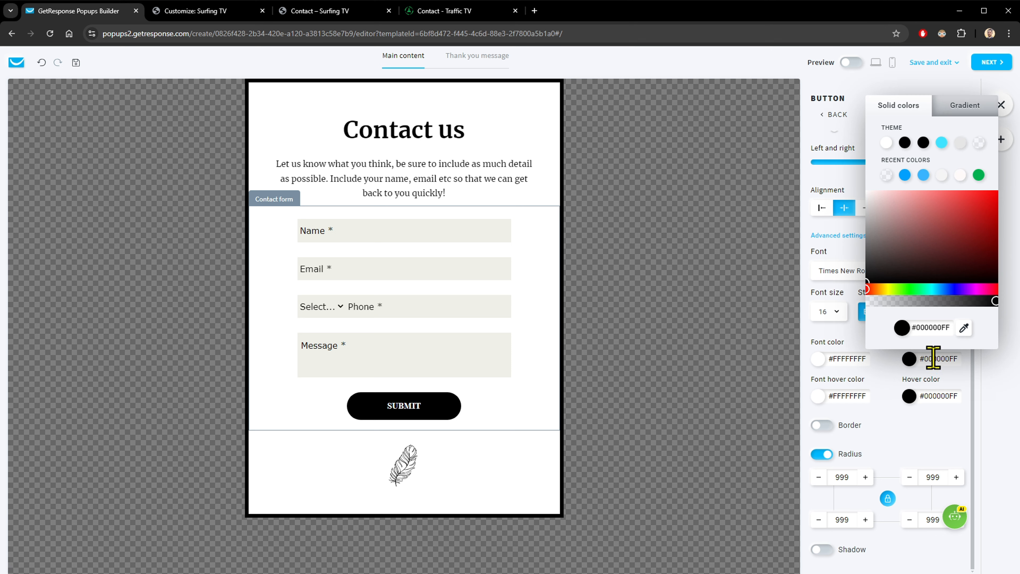
{"action": "triple_click", "coordinate": [948, 331]}
{"action": "type", "text": "#38b6ff"}
{"action": "left_click", "coordinate": [953, 344]}
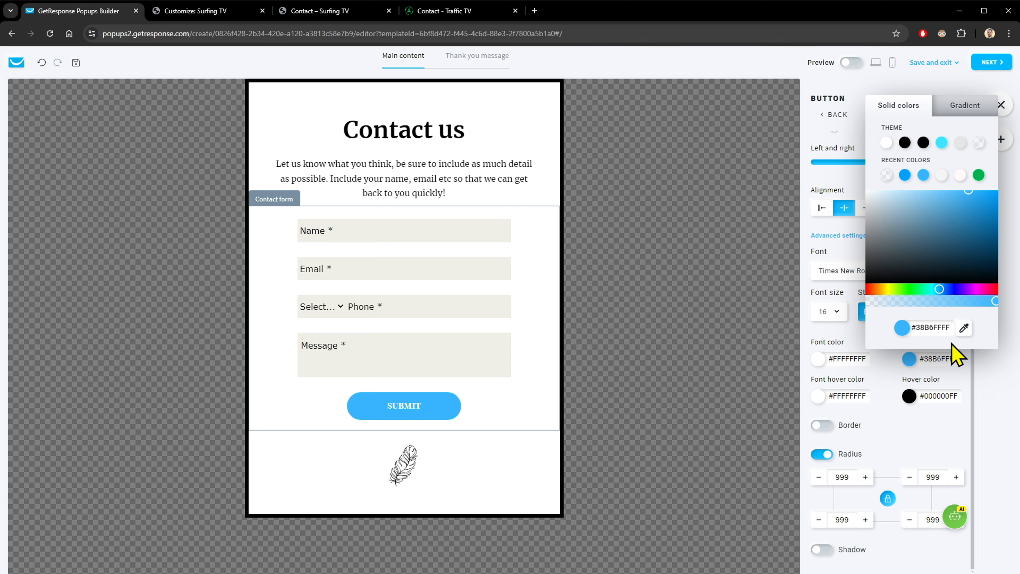
- Set the submit button's hover color to #00A4FC, a more saturated shade of the button's #38B6FF blue
{"action": "left_click", "coordinate": [941, 443]}
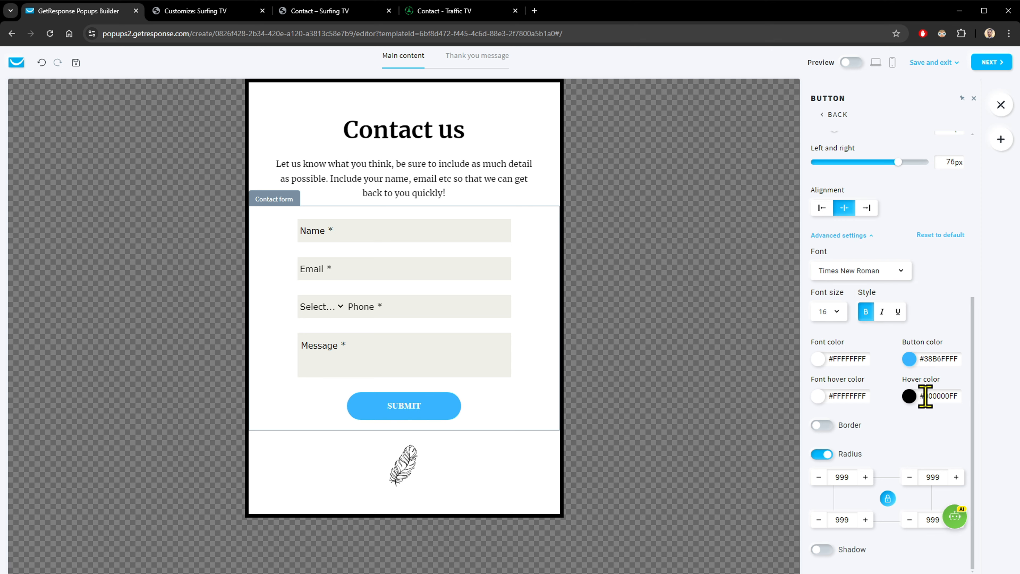
{"action": "left_click", "coordinate": [909, 396]}
{"action": "left_click", "coordinate": [945, 365]}
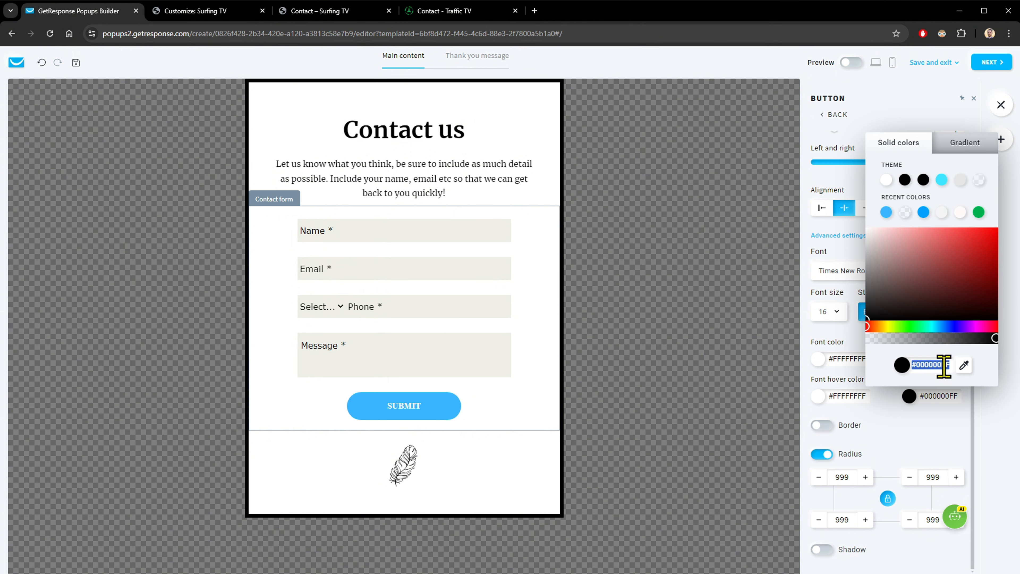
{"action": "type", "text": "38B6FF"}
{"action": "key", "text": "Return"}
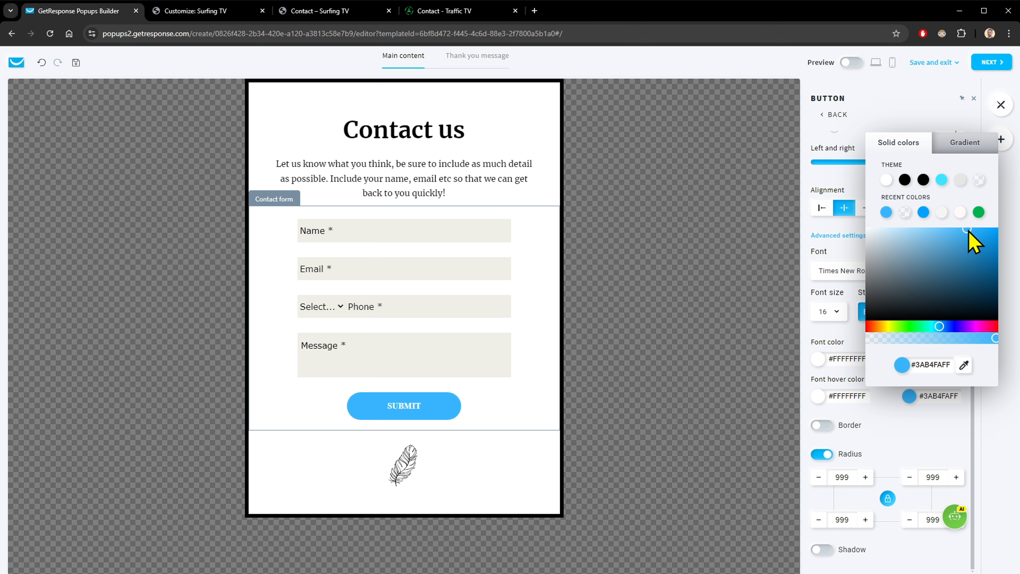
{"action": "left_click_drag", "start_coordinate": [970, 229], "coordinate": [999, 229]}
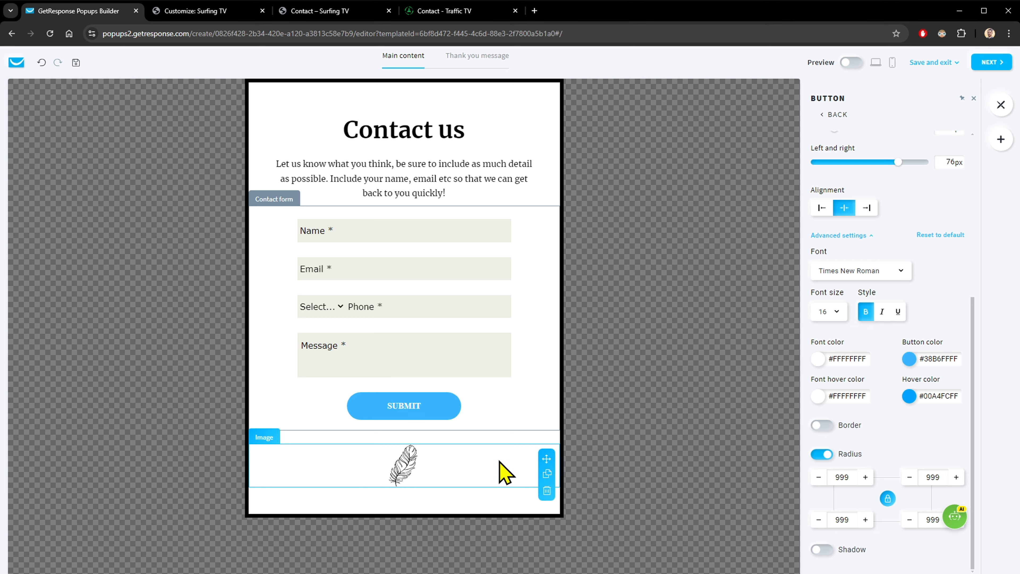
- Delete the feather image below the submit button and set the form body's background color to None
{"action": "left_click", "coordinate": [503, 473]}
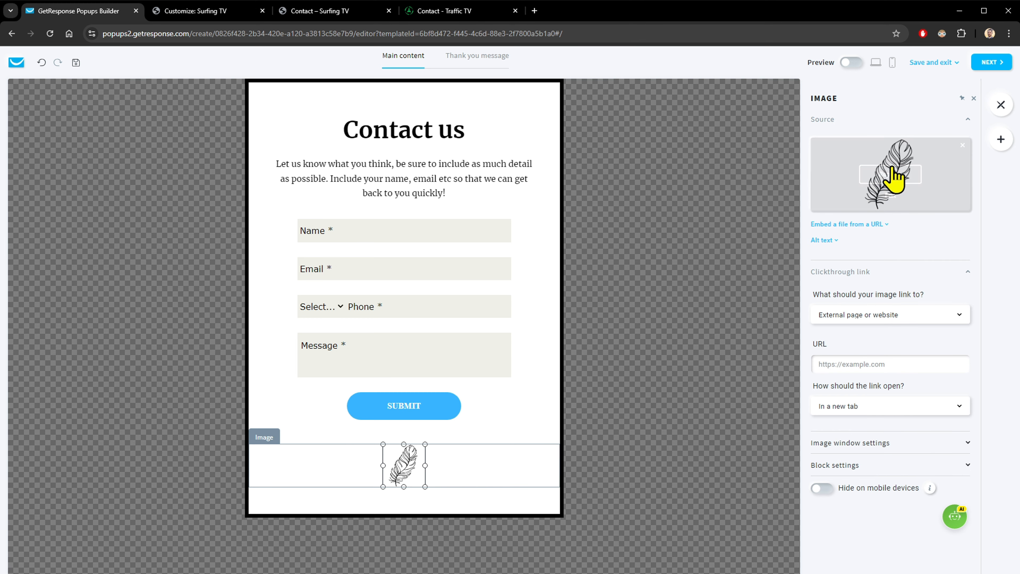
{"action": "left_click", "coordinate": [548, 491]}
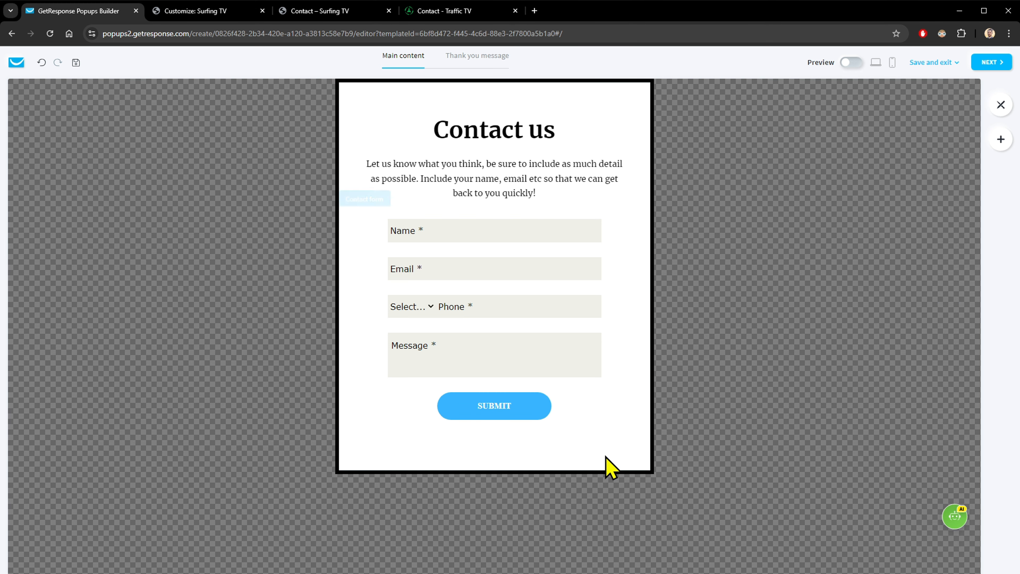
{"action": "left_click", "coordinate": [631, 467]}
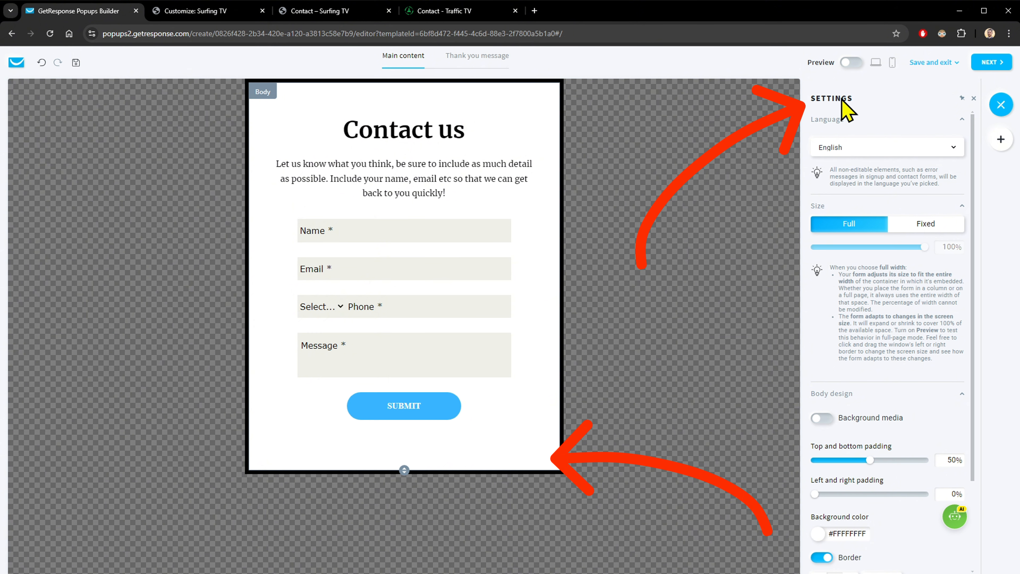
{"action": "scroll", "coordinate": [897, 225], "scroll_direction": "down", "scroll_amount": 2}
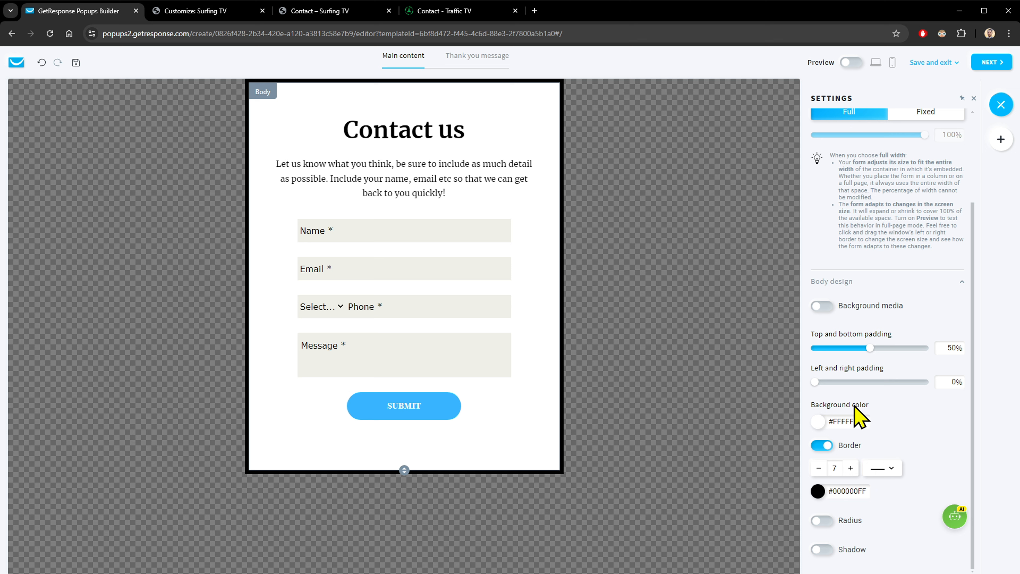
{"action": "left_click", "coordinate": [818, 423]}
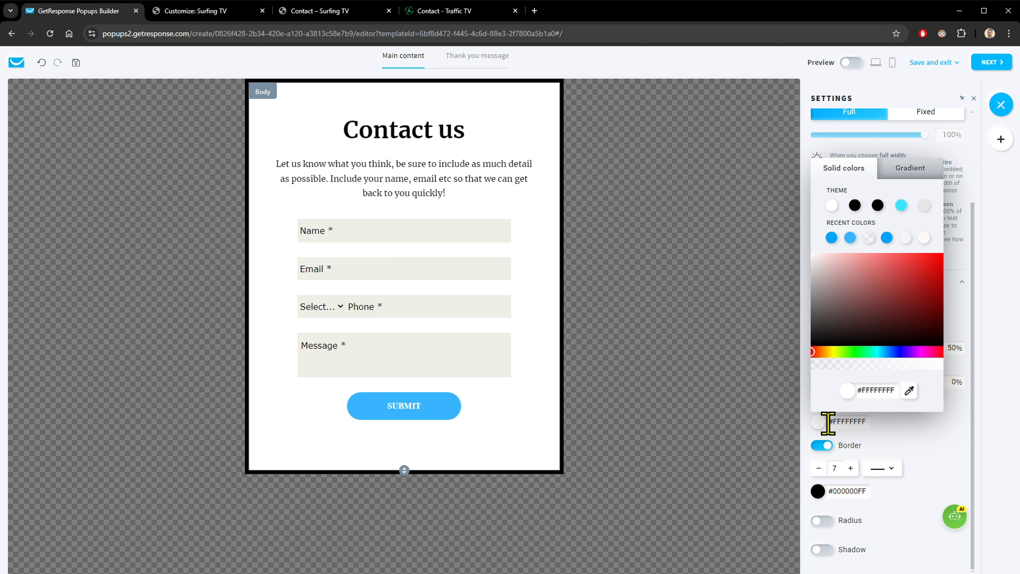
{"action": "left_click", "coordinate": [869, 239]}
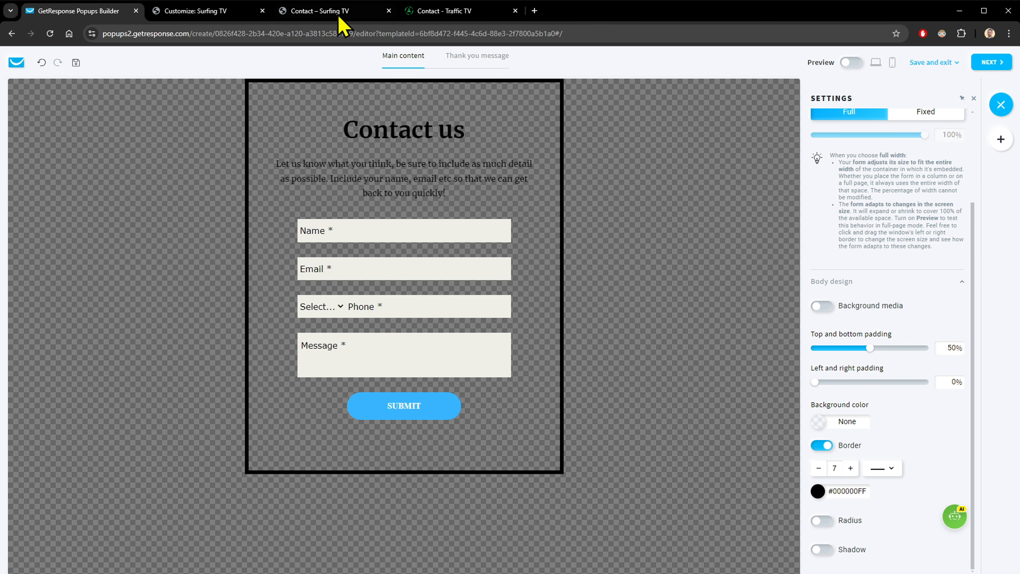
- Check the background of the live Surfing TV contact page and return to the GetResponse form editor
{"action": "left_click", "coordinate": [319, 13]}
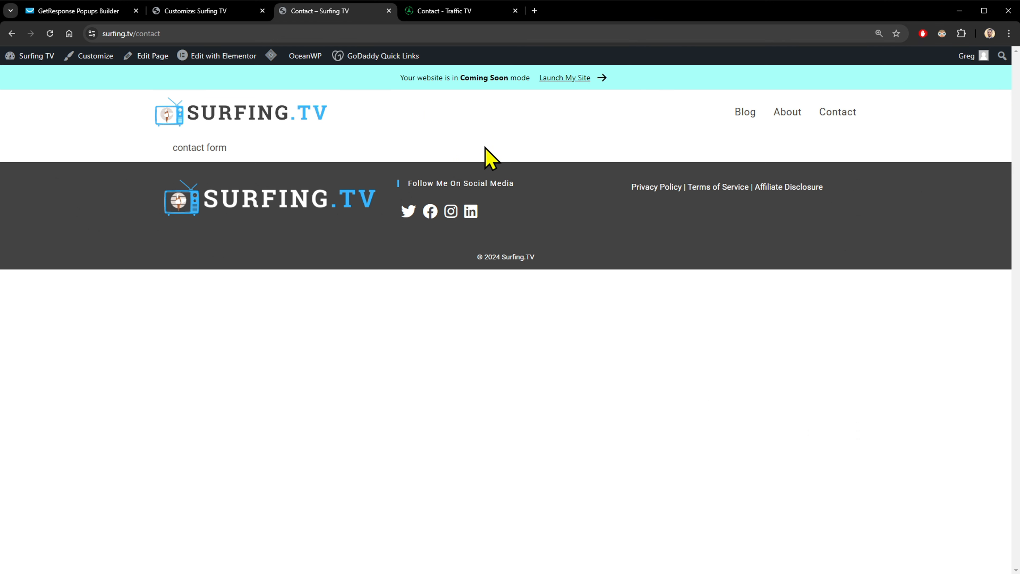
{"action": "left_click", "coordinate": [77, 12]}
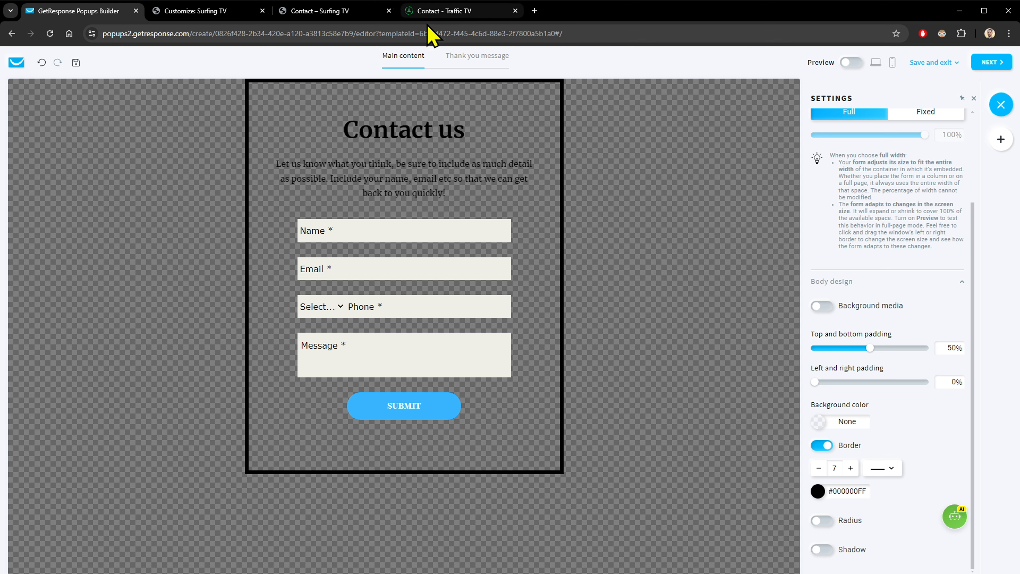
{"action": "left_click", "coordinate": [346, 12]}
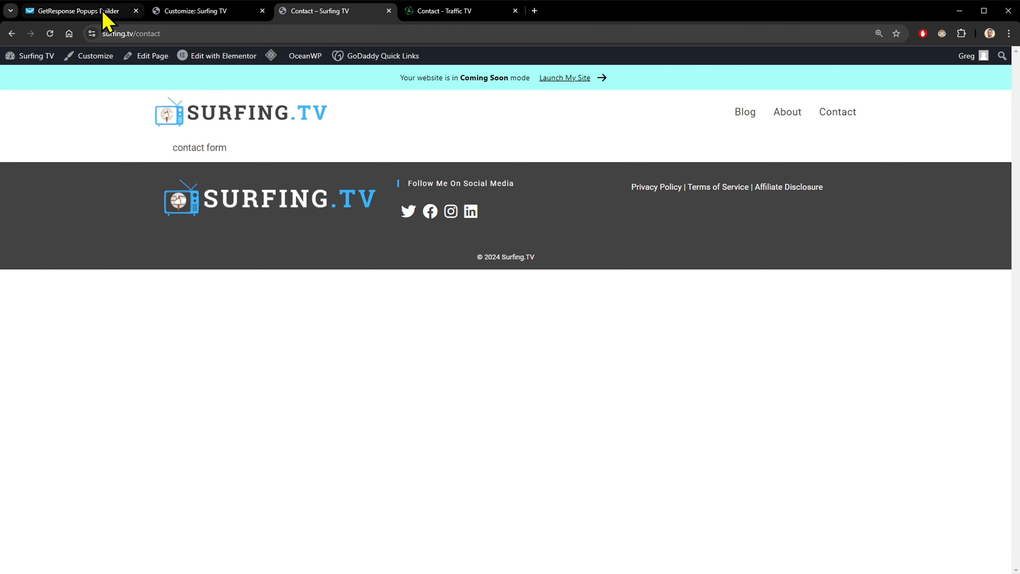
{"action": "left_click", "coordinate": [107, 18]}
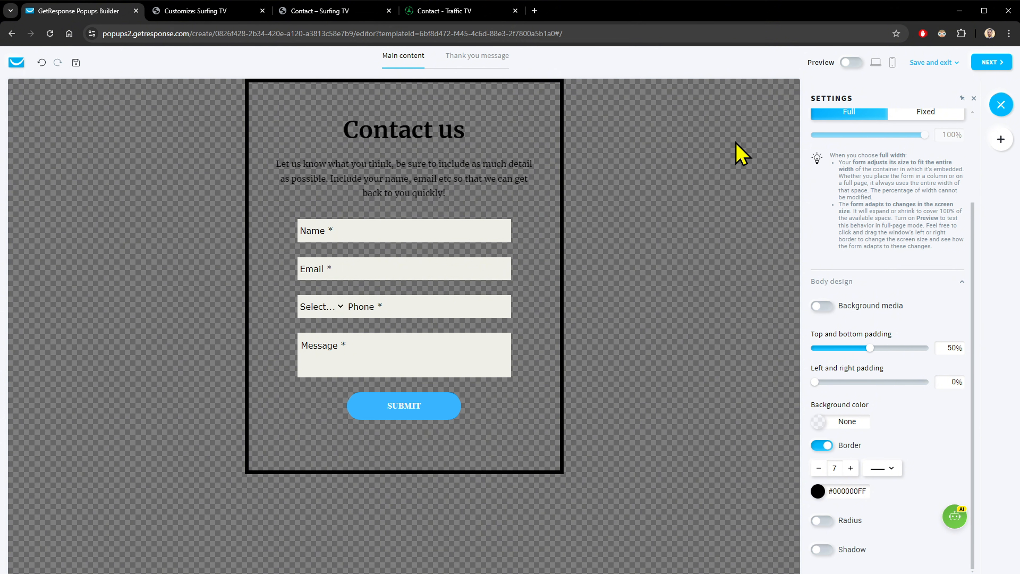
- Proceed to the form's publishing settings and enter surfing.tv/contact, copied from the live contact page, as the page URL to show it on
{"action": "left_click", "coordinate": [991, 63]}
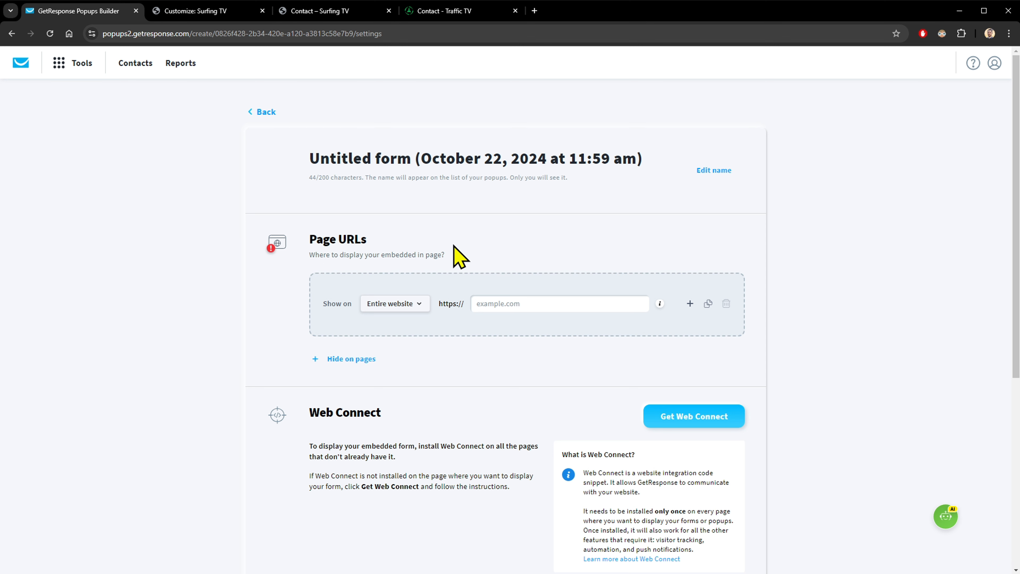
{"action": "left_click", "coordinate": [346, 11]}
{"action": "left_click", "coordinate": [182, 33]}
{"action": "key", "text": "ctrl+c"}
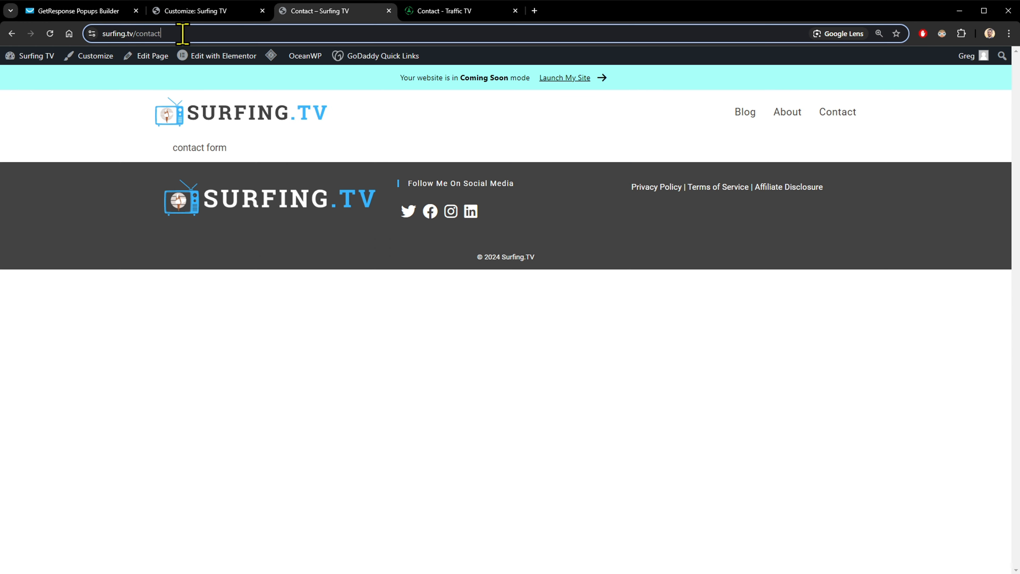
{"action": "left_click", "coordinate": [40, 11]}
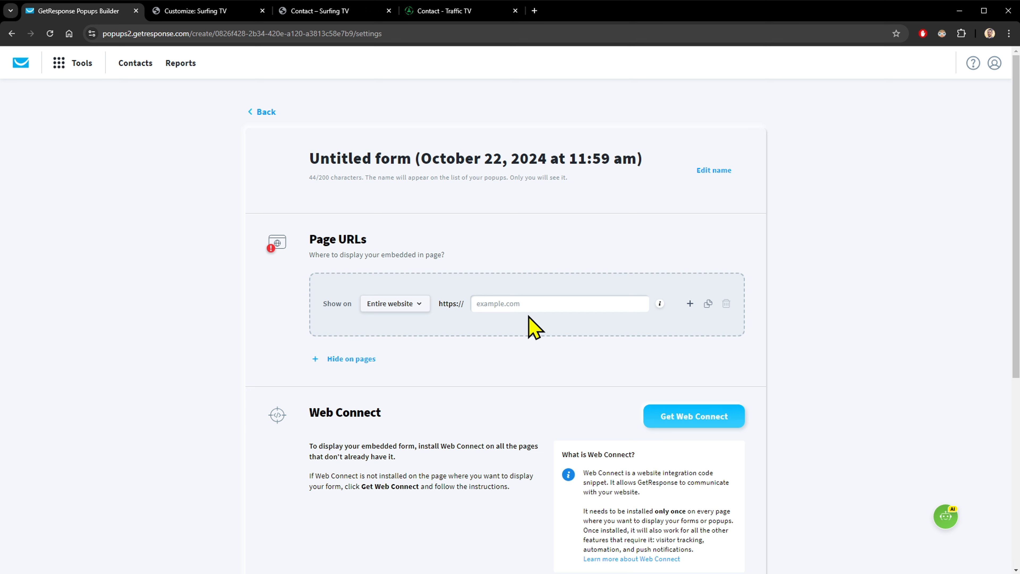
{"action": "left_click", "coordinate": [535, 303]}
{"action": "key", "text": "ctrl+v"}
- Get the Web Connect snippet for the embedded form and copy its code to the clipboard
{"action": "scroll", "coordinate": [232, 327], "scroll_direction": "down", "scroll_amount": 1}
{"action": "scroll", "coordinate": [232, 328], "scroll_direction": "down", "scroll_amount": 2}
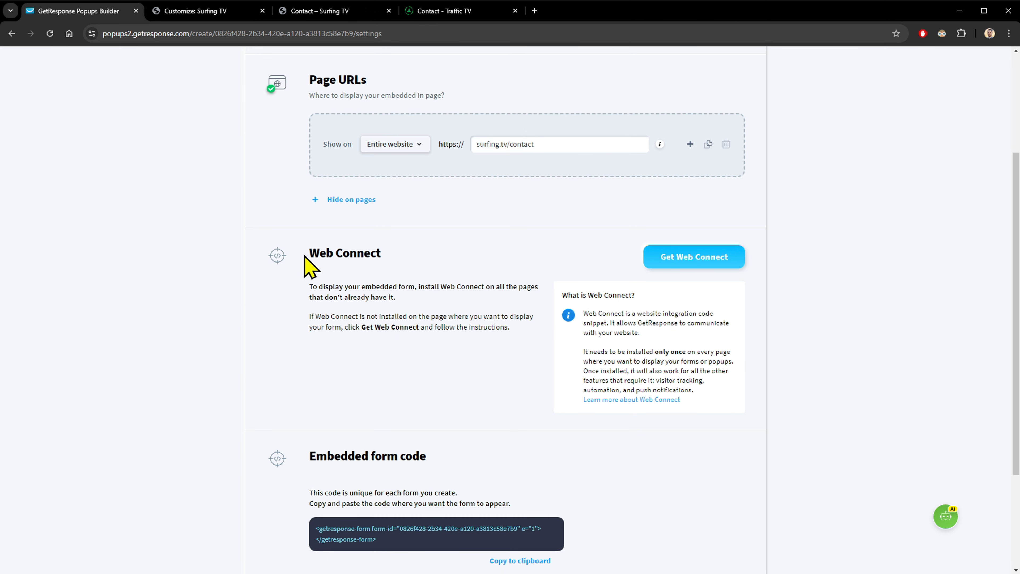
{"action": "left_click_drag", "start_coordinate": [310, 249], "coordinate": [414, 286]}
{"action": "left_click", "coordinate": [418, 285]}
{"action": "scroll", "coordinate": [394, 284], "scroll_direction": "down", "scroll_amount": 1}
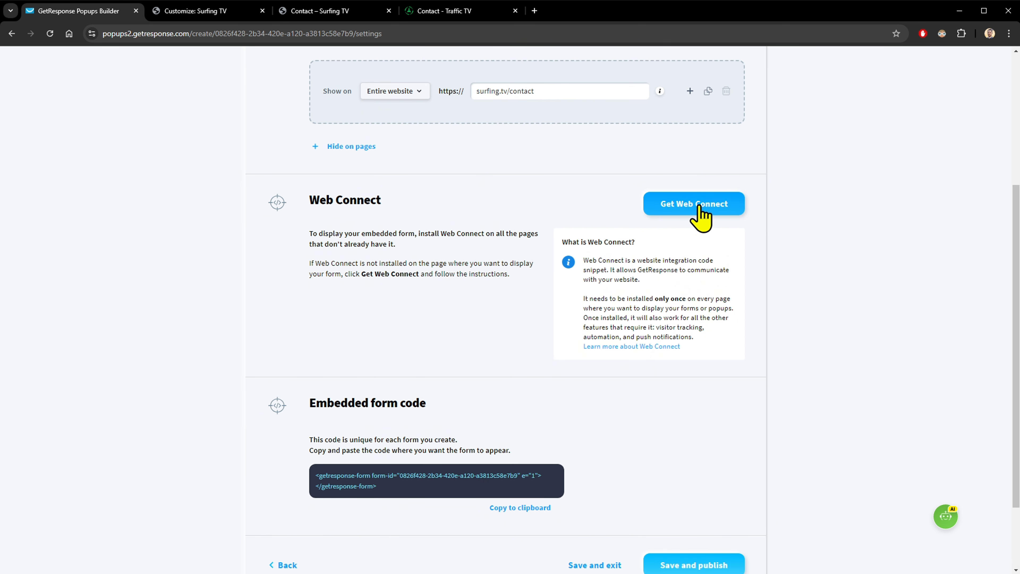
{"action": "left_click", "coordinate": [700, 205]}
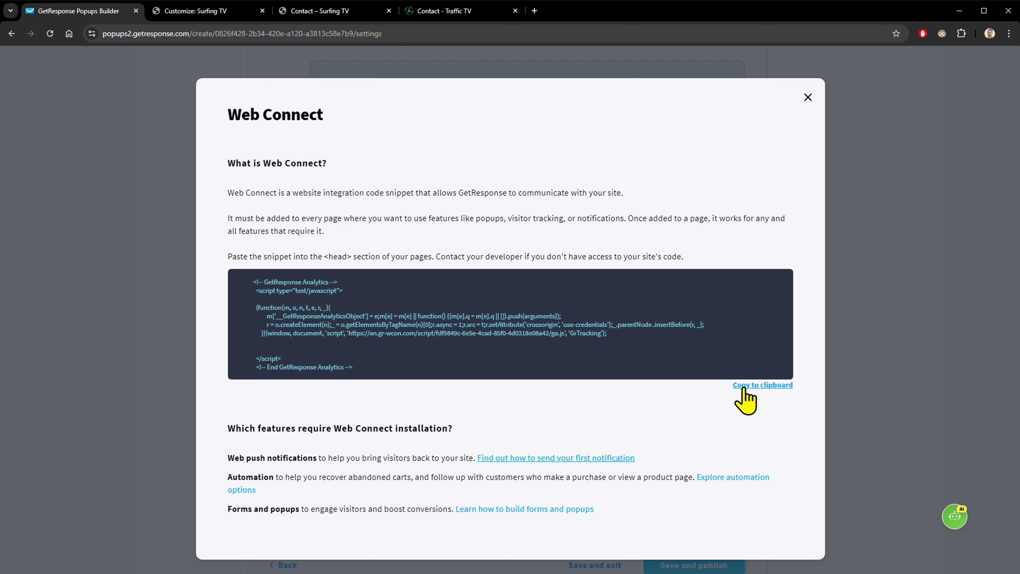
{"action": "left_click", "coordinate": [762, 386]}
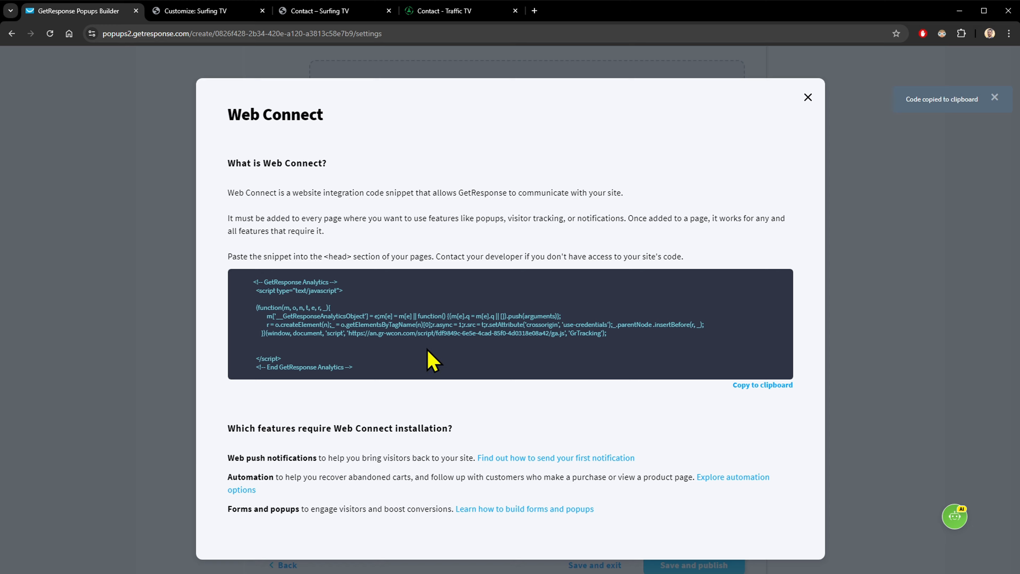
- Switch to the Surfing TV WordPress admin and open the Custom Code settings of the Admin and Site Enhancements (ASE) plugin
{"action": "left_click", "coordinate": [251, 14]}
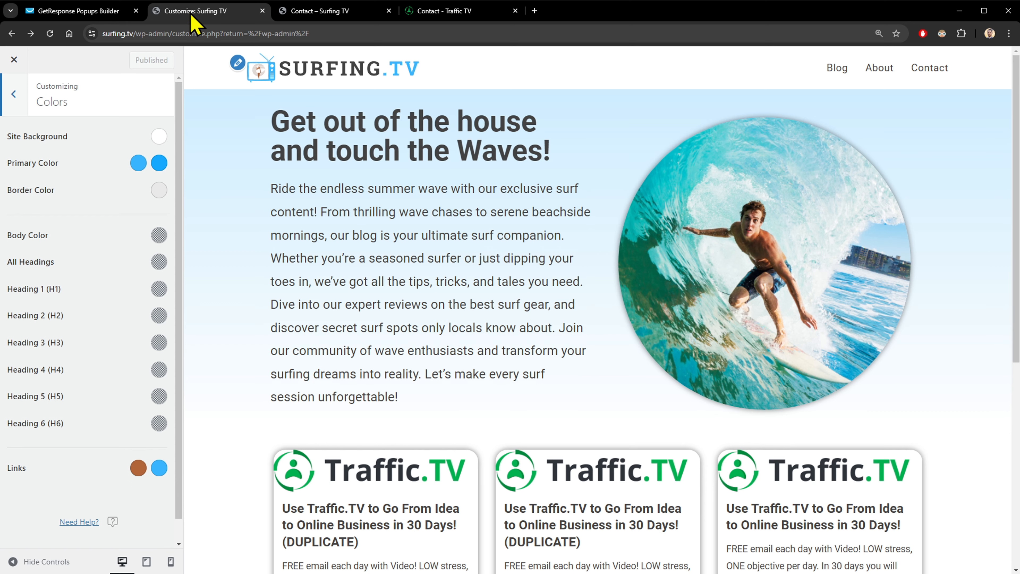
{"action": "left_click", "coordinate": [13, 59]}
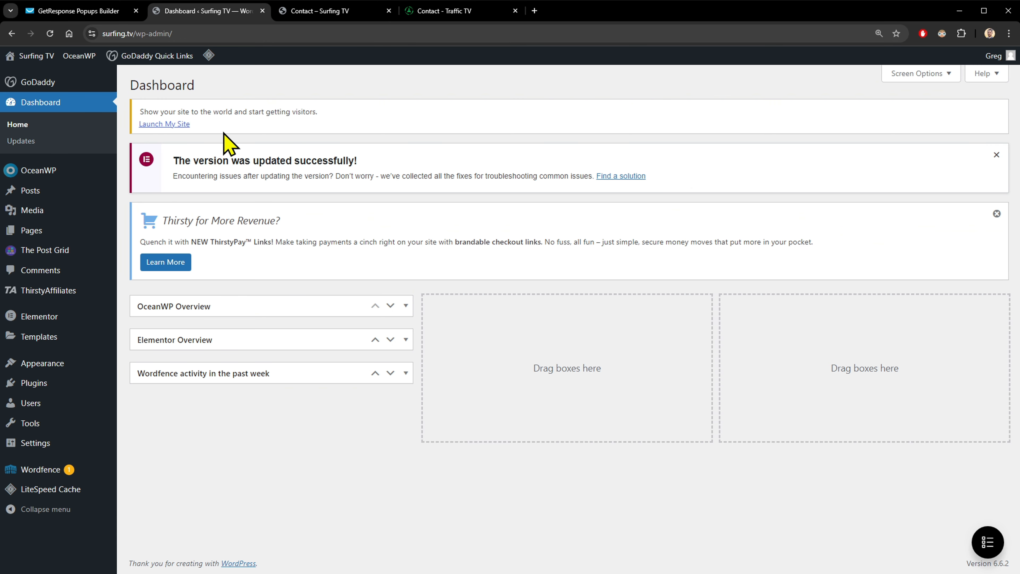
{"action": "left_click", "coordinate": [40, 385]}
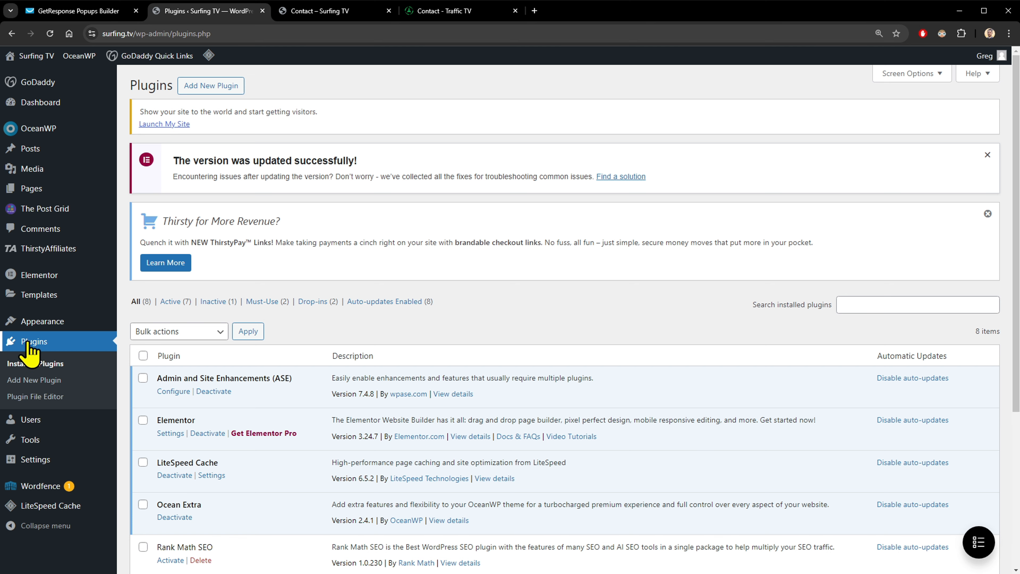
{"action": "scroll", "coordinate": [416, 285], "scroll_direction": "down", "scroll_amount": 2}
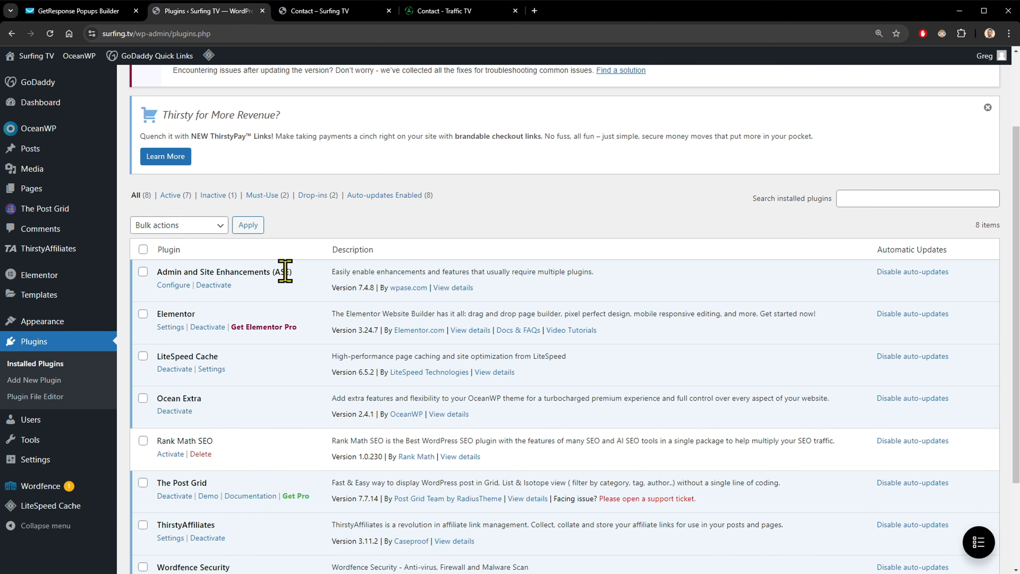
{"action": "left_click", "coordinate": [174, 285]}
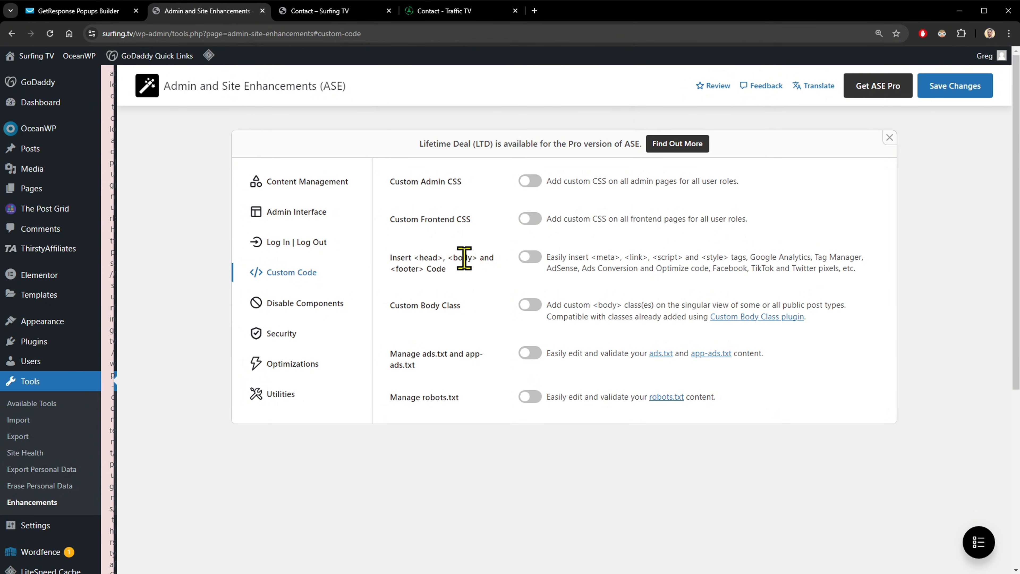
- Enable inserting head, body and footer code, and paste the GetResponse Web Connect snippet into the code inserted before </head>
{"action": "left_click", "coordinate": [530, 257]}
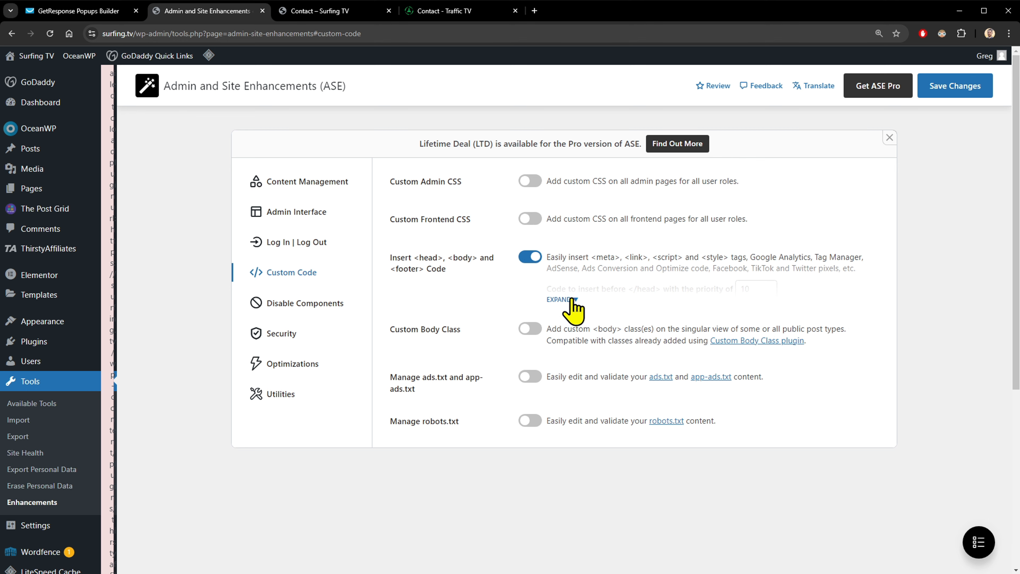
{"action": "left_click", "coordinate": [570, 300]}
{"action": "scroll", "coordinate": [466, 249], "scroll_direction": "down", "scroll_amount": 4}
{"action": "scroll", "coordinate": [522, 237], "scroll_direction": "up", "scroll_amount": 1}
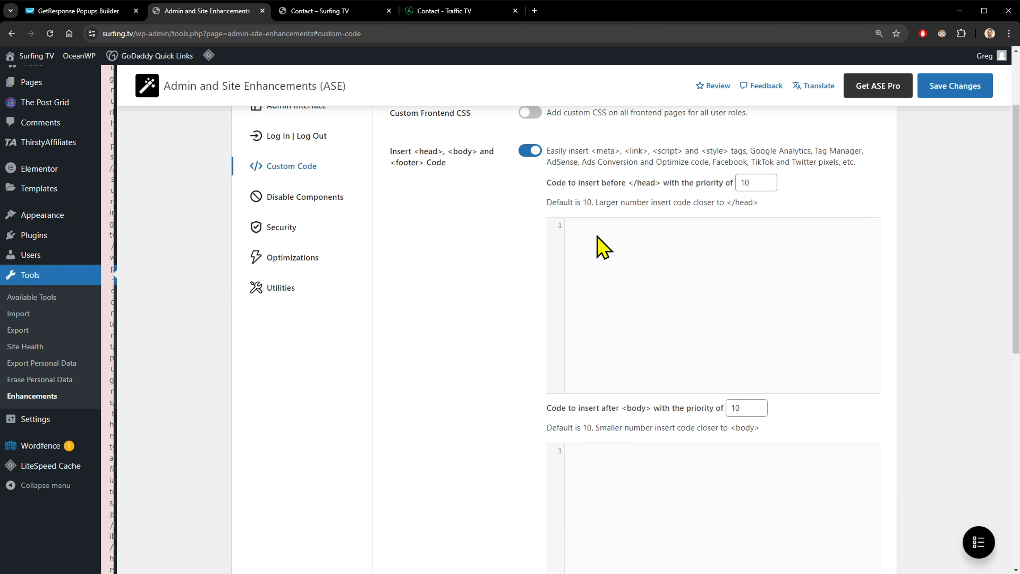
{"action": "left_click_drag", "start_coordinate": [755, 204], "coordinate": [711, 204]}
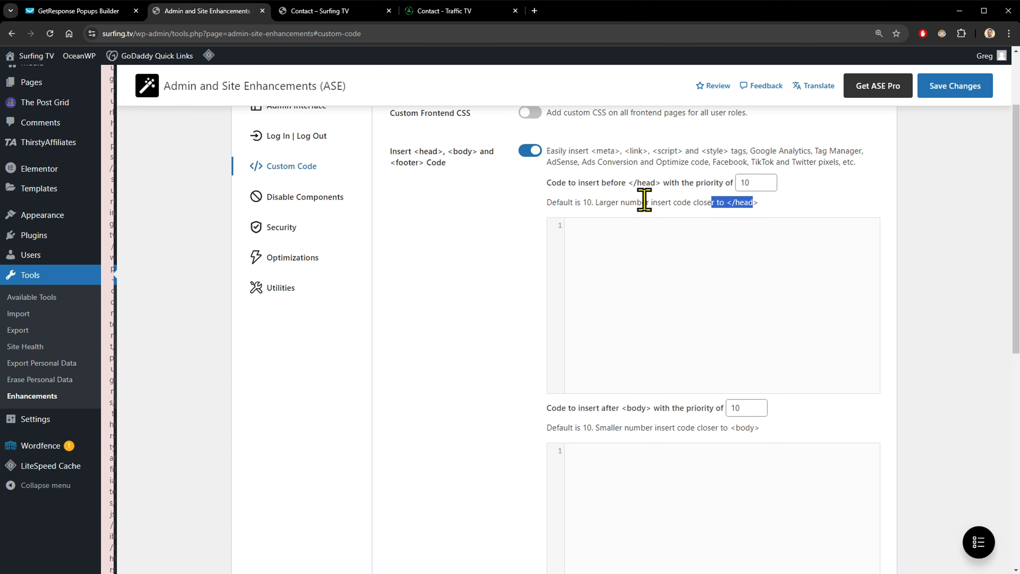
{"action": "left_click", "coordinate": [645, 201]}
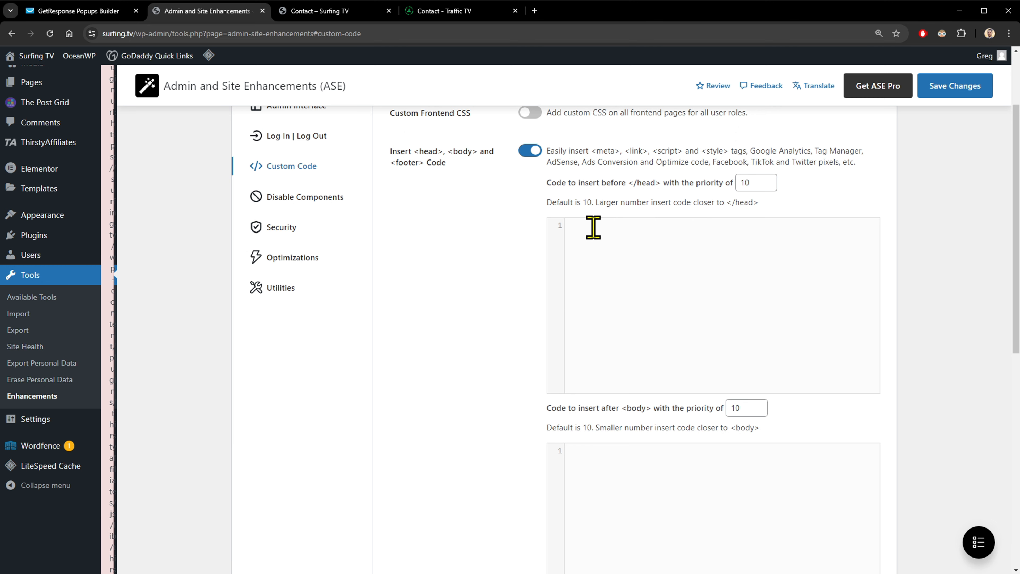
{"action": "key", "text": "ctrl+v"}
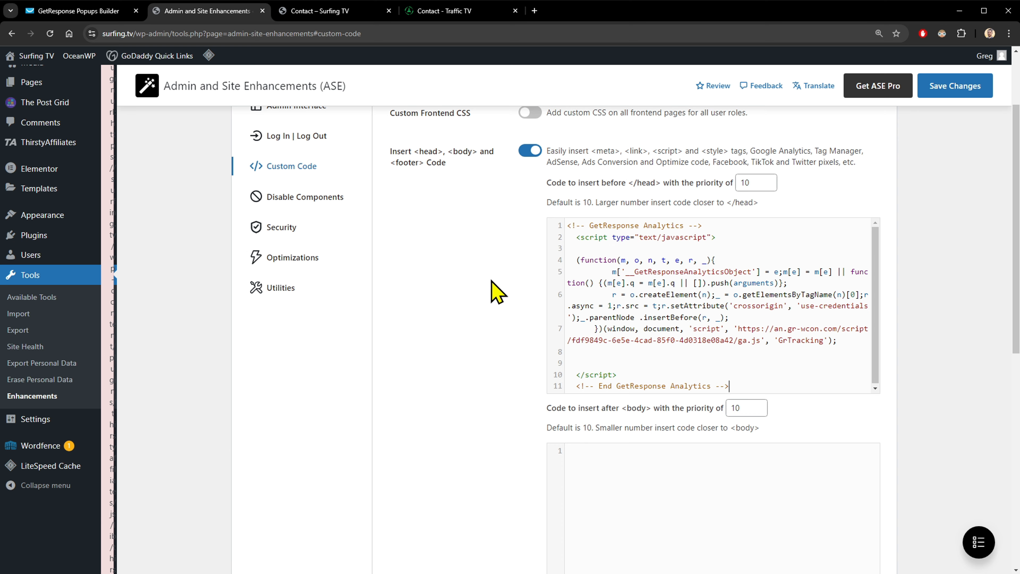
- Save the ASE plugin changes and allowlist the action blocked by Wordfence as a certain false positive
{"action": "scroll", "coordinate": [489, 295], "scroll_direction": "up", "scroll_amount": 3}
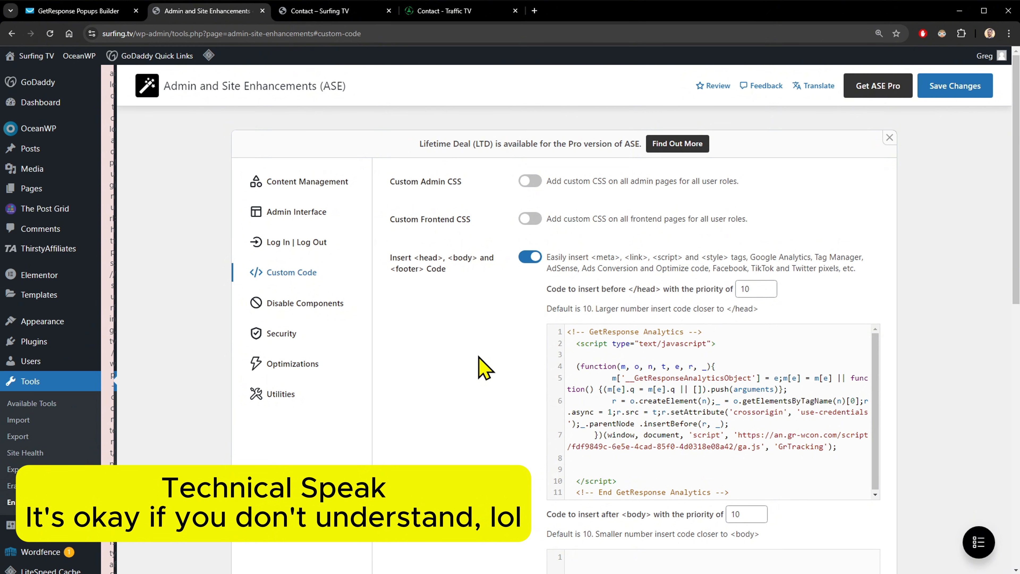
{"action": "left_click", "coordinate": [952, 91]}
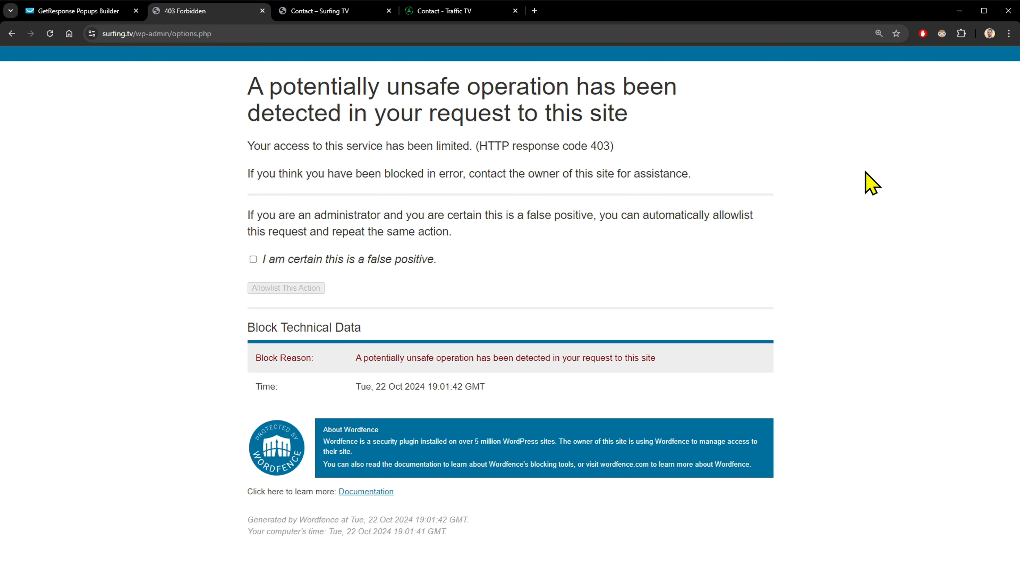
{"action": "left_click", "coordinate": [253, 259]}
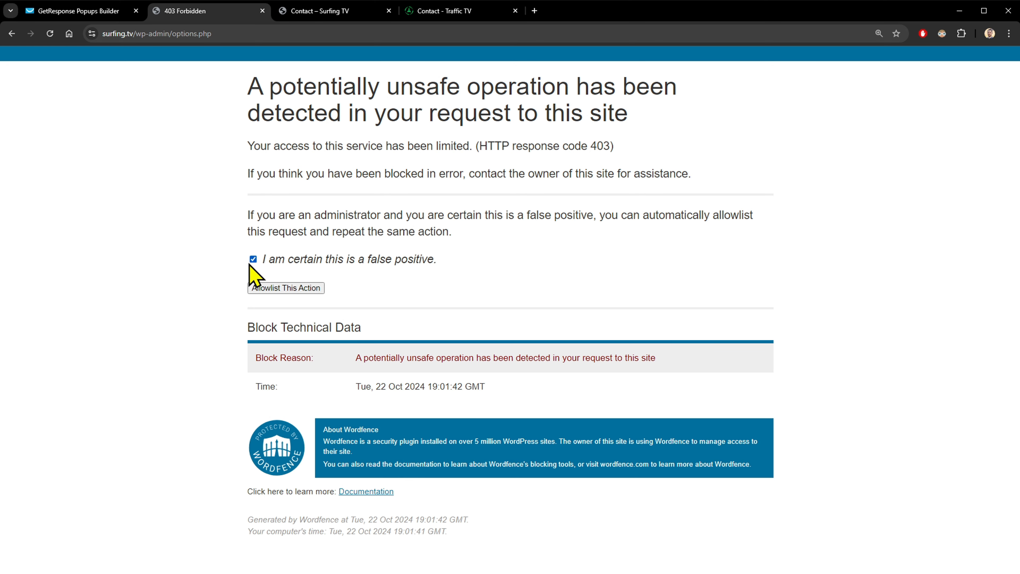
{"action": "left_click", "coordinate": [310, 288]}
{"action": "left_click_drag", "start_coordinate": [265, 260], "coordinate": [422, 275]}
{"action": "left_click", "coordinate": [402, 259]}
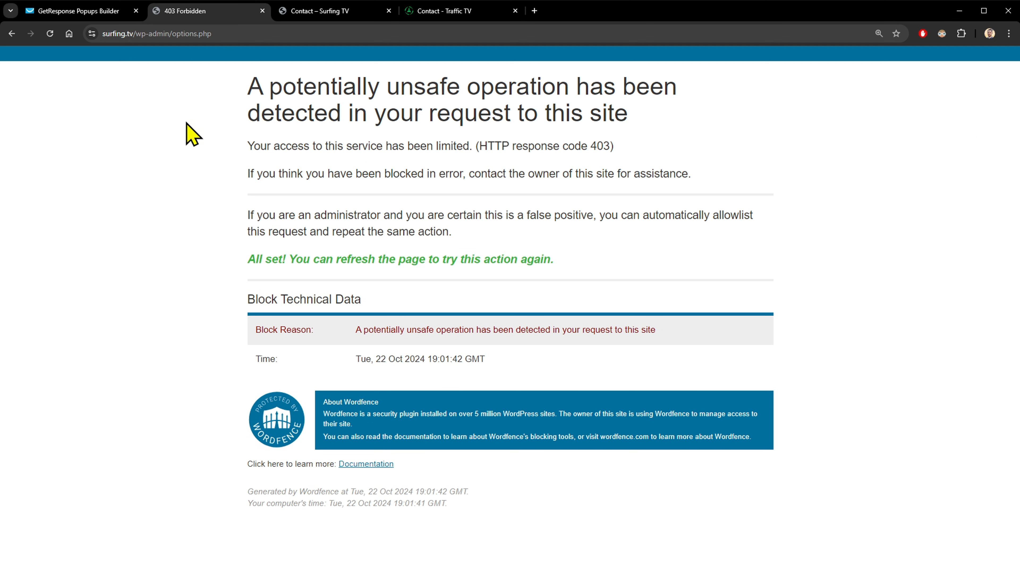
- Reload the blocked WordPress page and save the ASE custom code changes again
{"action": "left_click", "coordinate": [50, 33]}
{"action": "left_click", "coordinate": [542, 122]}
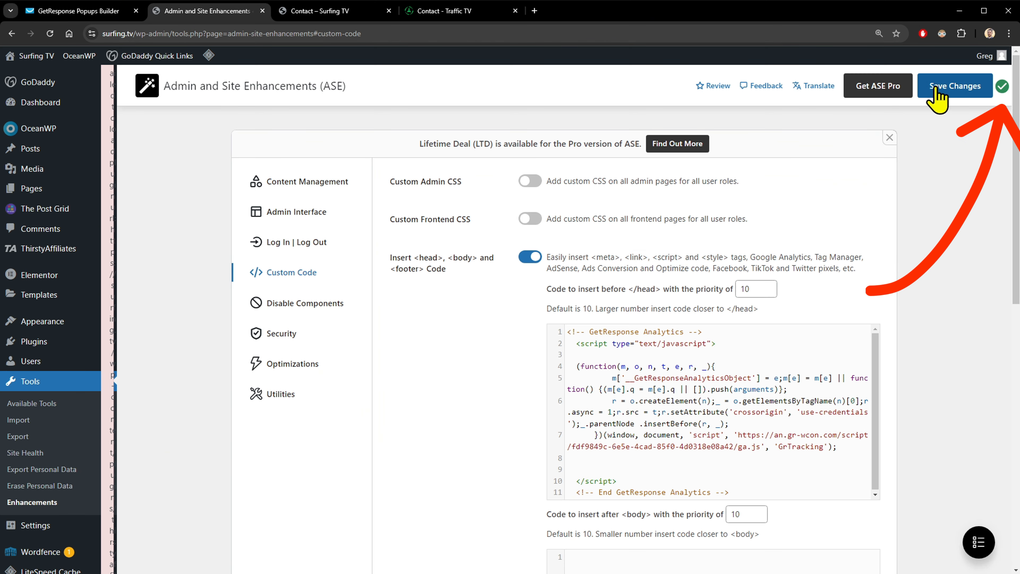
{"action": "left_click", "coordinate": [933, 99]}
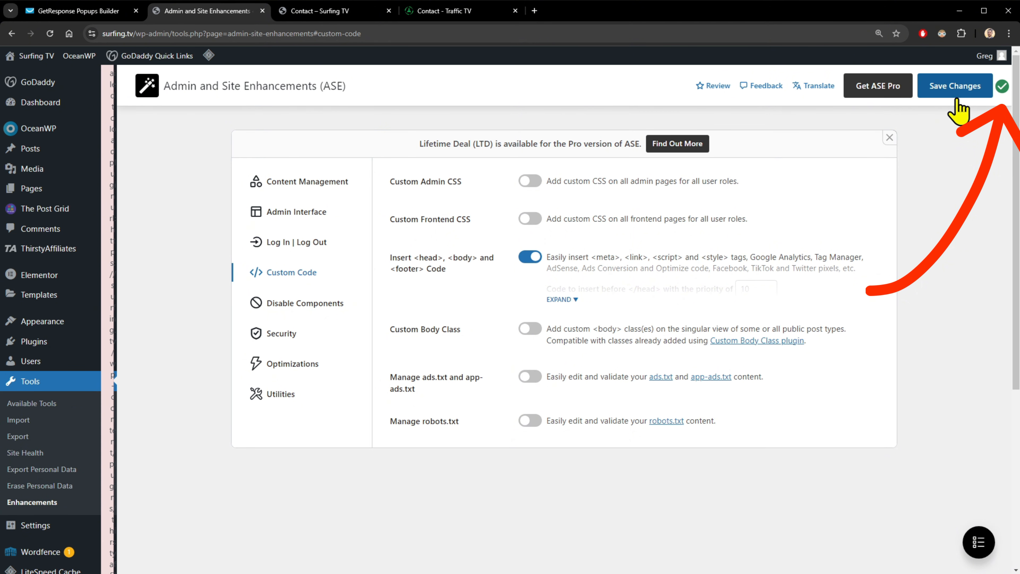
- Switch to the GetResponse Popups Builder, dismiss the Web Connect information and copy the embedded form code to the clipboard
{"action": "left_click", "coordinate": [92, 16]}
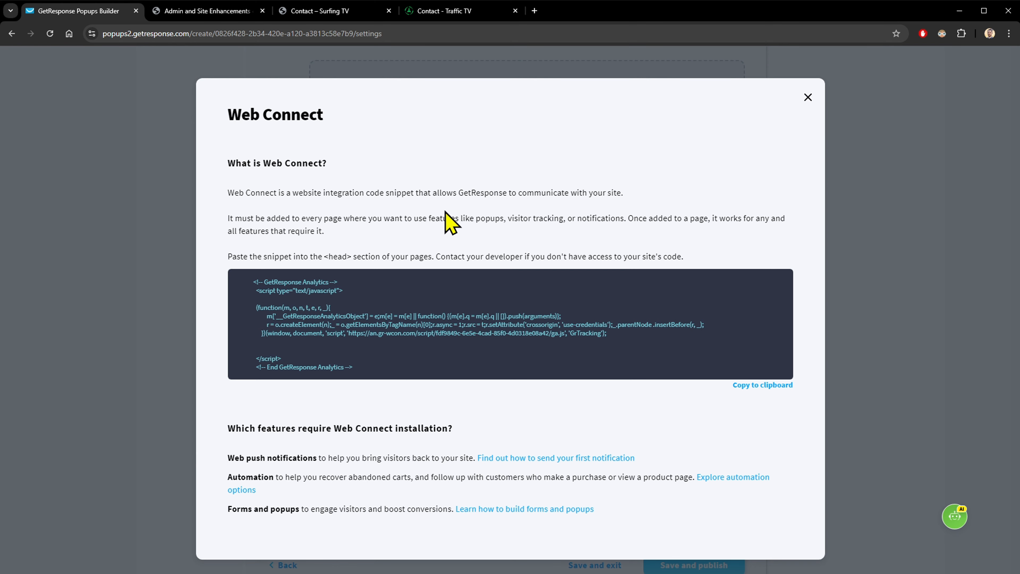
{"action": "left_click", "coordinate": [808, 98]}
{"action": "scroll", "coordinate": [556, 260], "scroll_direction": "down", "scroll_amount": 3}
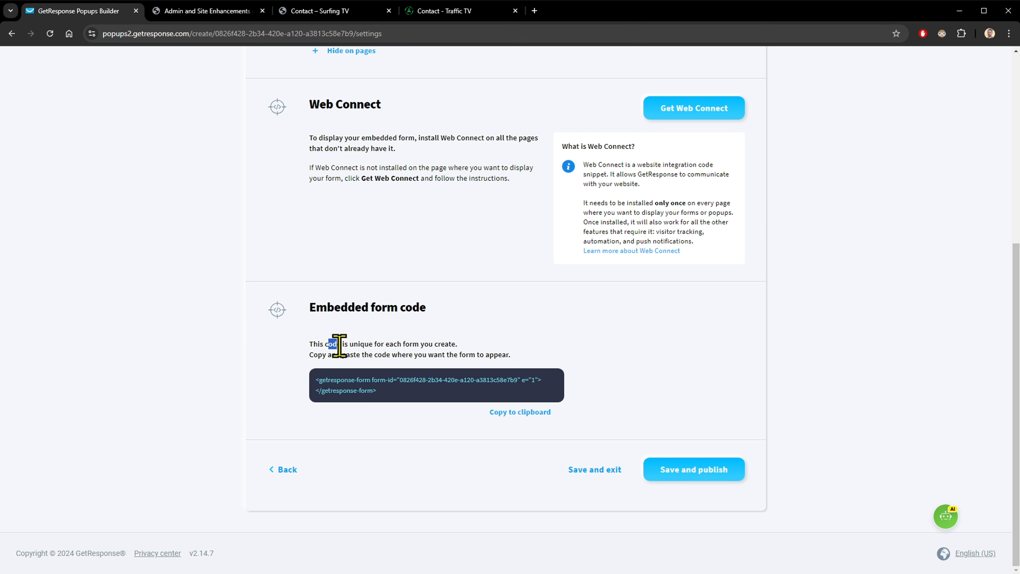
{"action": "left_click_drag", "start_coordinate": [340, 345], "coordinate": [450, 354]}
{"action": "left_click_drag", "start_coordinate": [396, 393], "coordinate": [311, 385]}
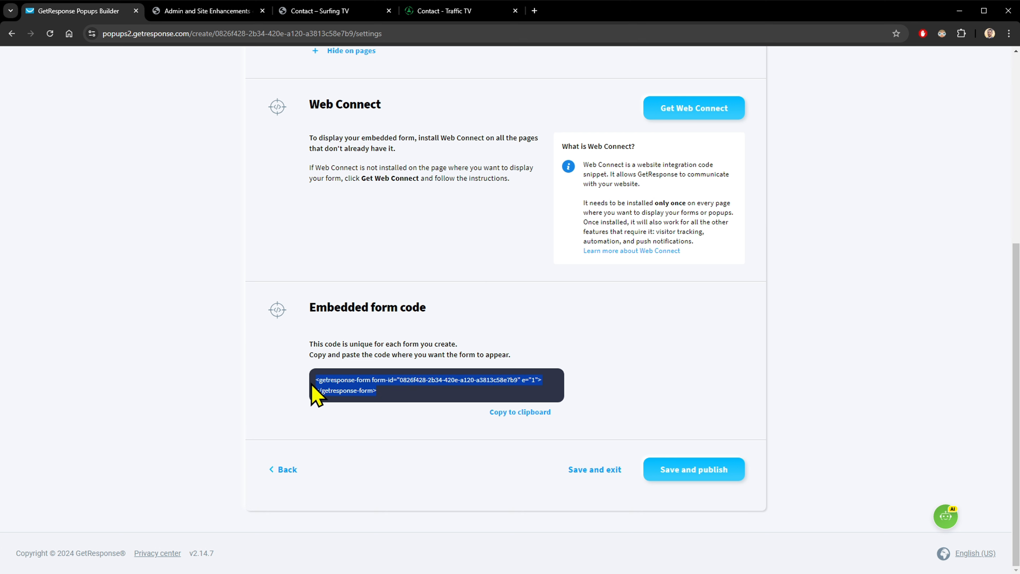
{"action": "left_click", "coordinate": [325, 383]}
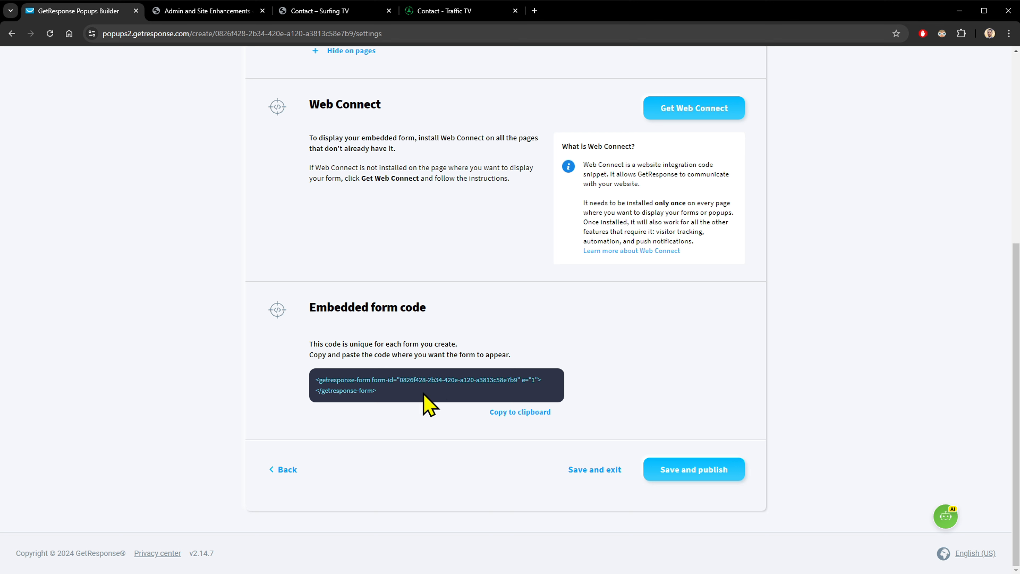
{"action": "left_click", "coordinate": [524, 414]}
- Switch to the Surfing TV WordPress admin and open the Contact page for editing with Elementor
{"action": "left_click", "coordinate": [216, 12]}
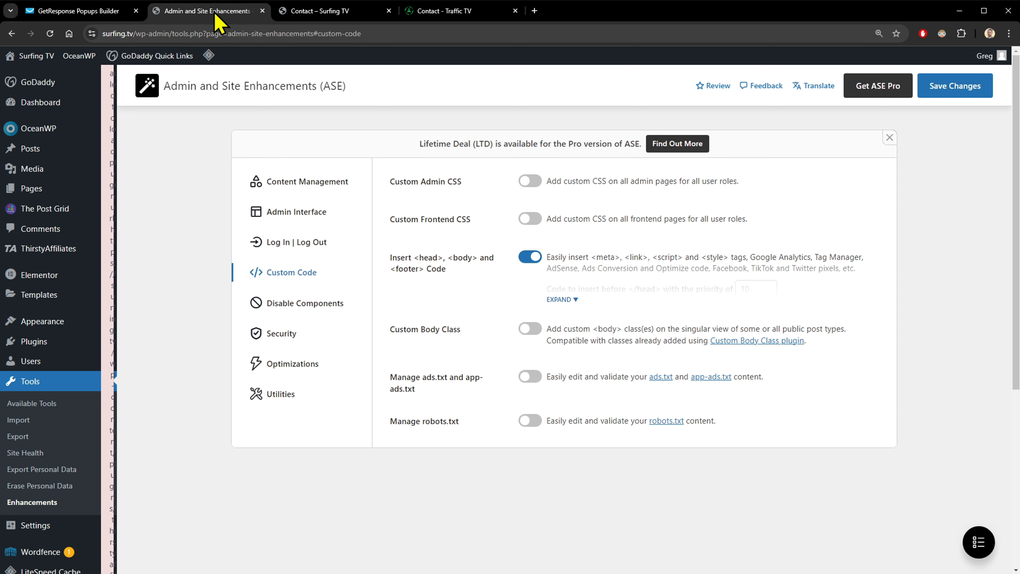
{"action": "mouse_move", "coordinate": [32, 189]}
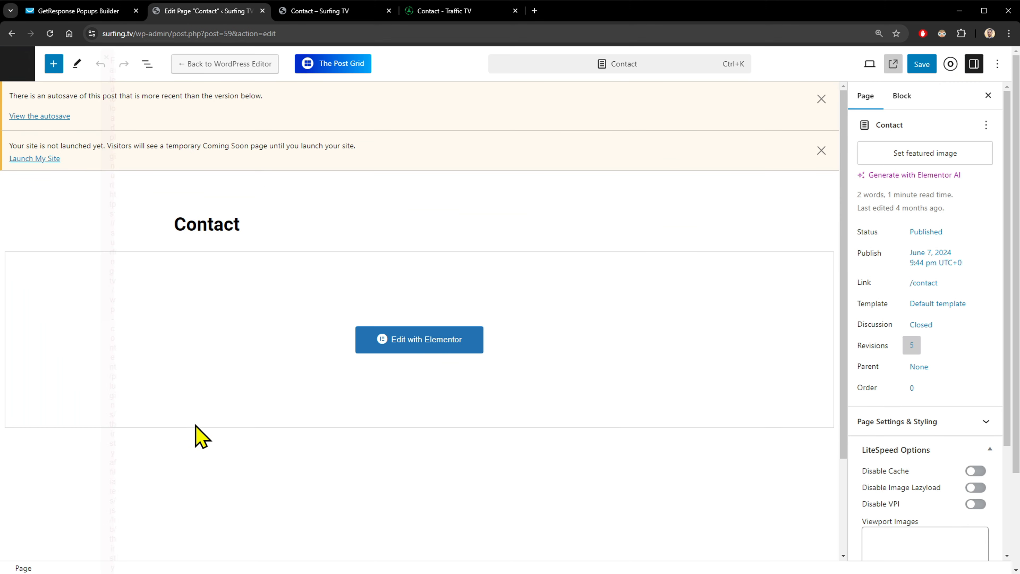
{"action": "left_click", "coordinate": [411, 344]}
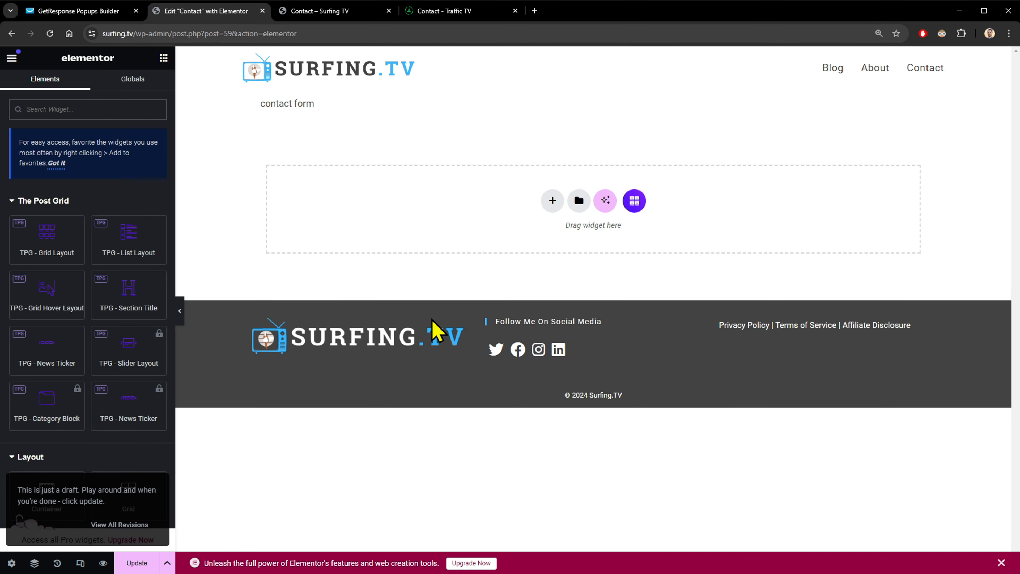
- Replace the existing "contact form" HTML widget on the Contact page with a new, empty HTML widget in the same container
{"action": "left_click", "coordinate": [304, 105]}
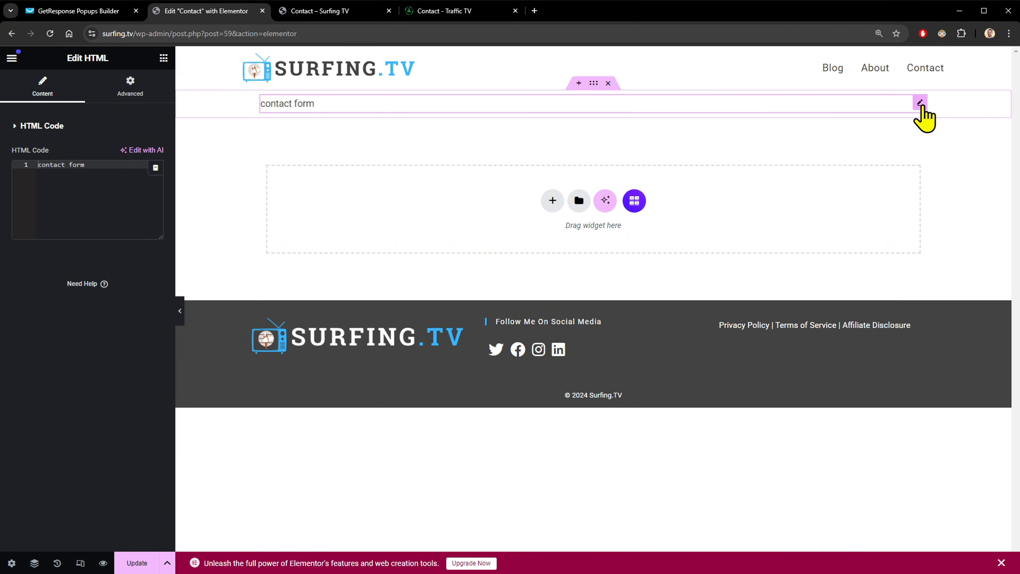
{"action": "key", "text": "Delete"}
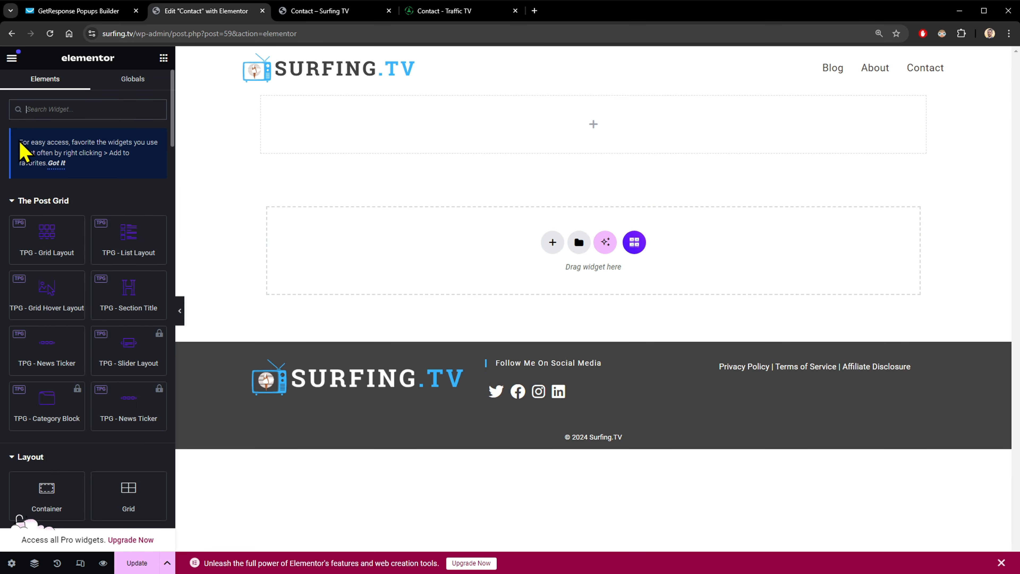
{"action": "scroll", "coordinate": [100, 390], "scroll_direction": "down", "scroll_amount": 3}
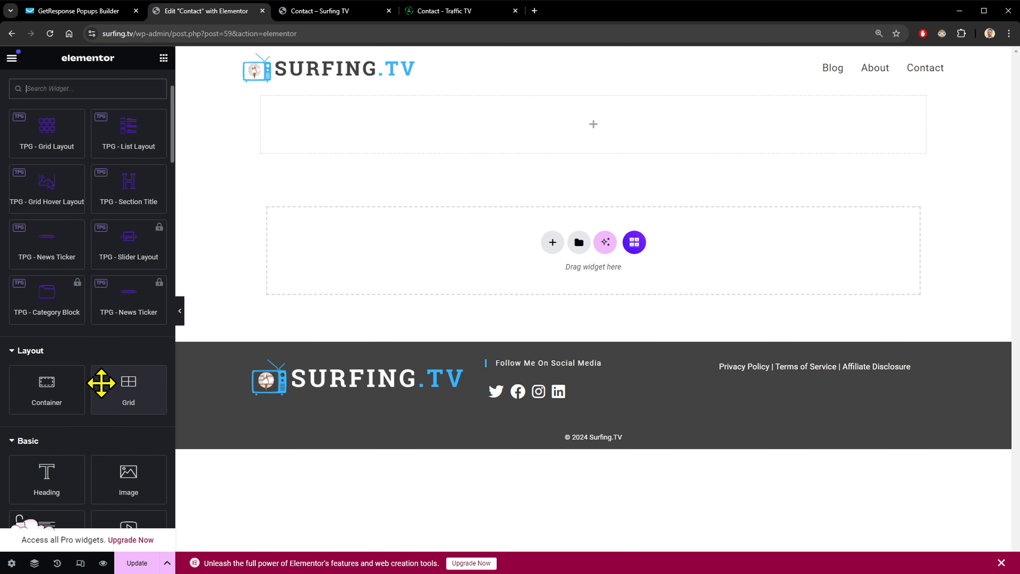
{"action": "scroll", "coordinate": [100, 374], "scroll_direction": "up", "scroll_amount": 3}
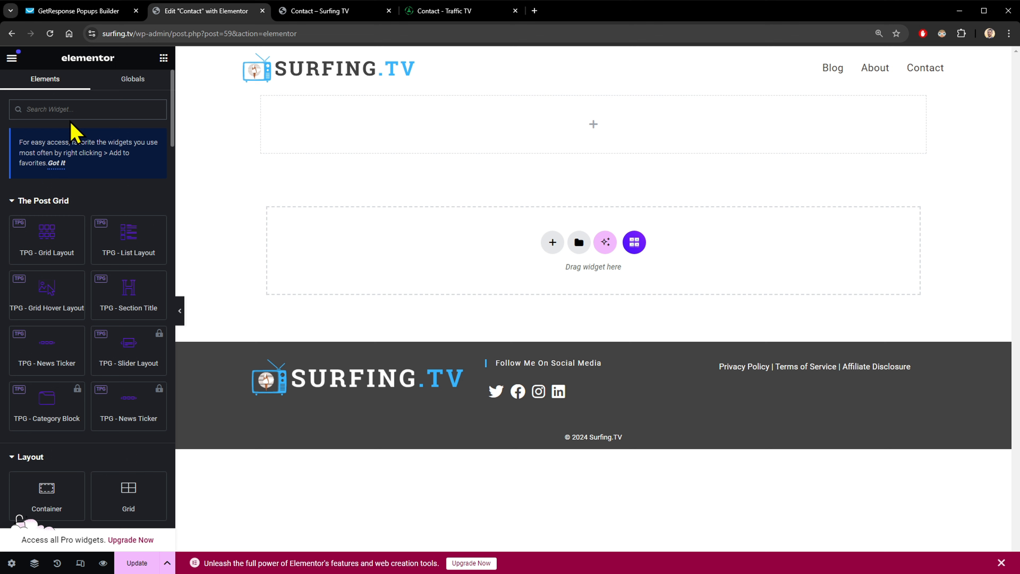
{"action": "left_click", "coordinate": [57, 108]}
{"action": "type", "text": "html"}
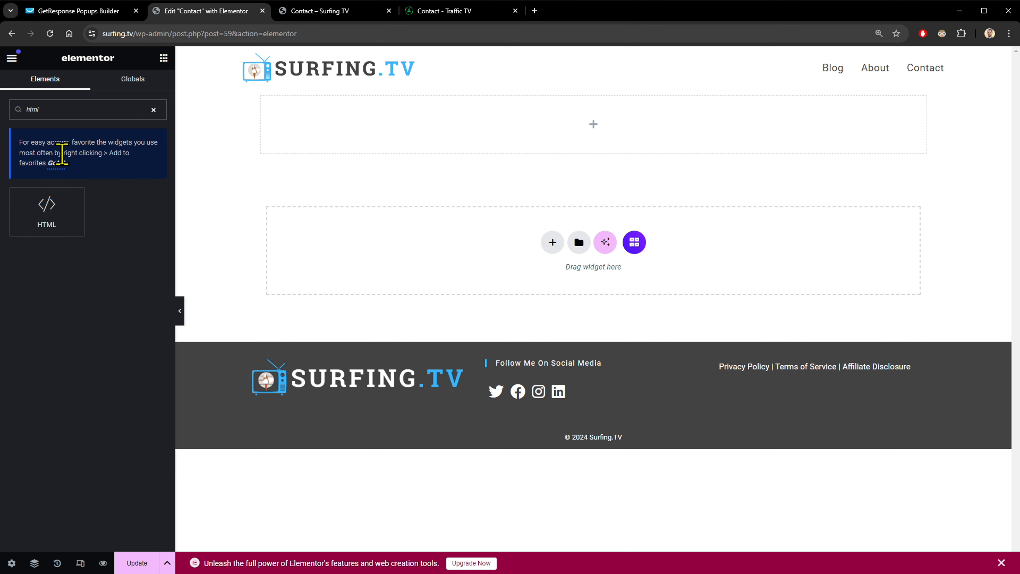
{"action": "left_click_drag", "start_coordinate": [46, 210], "coordinate": [570, 137]}
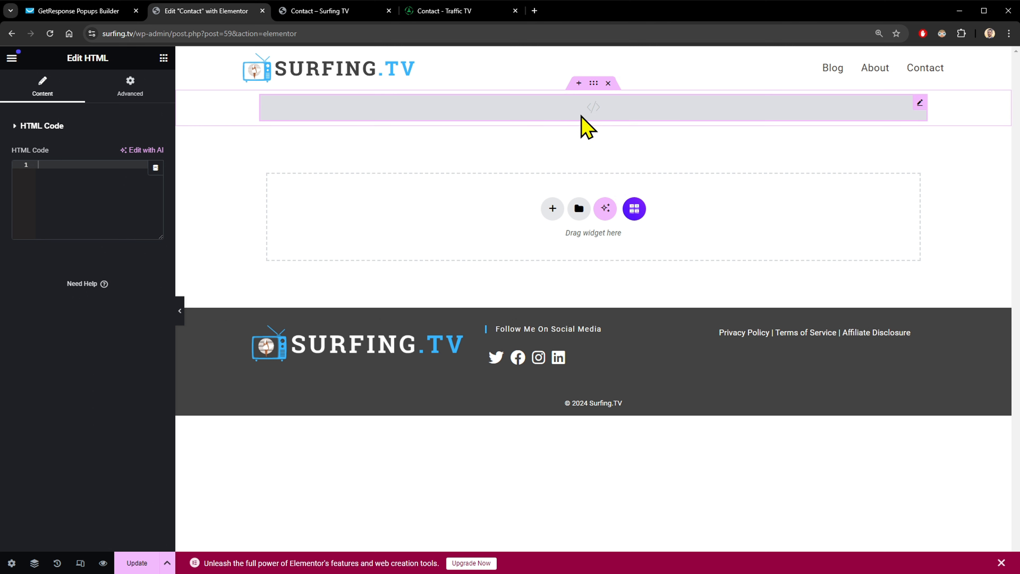
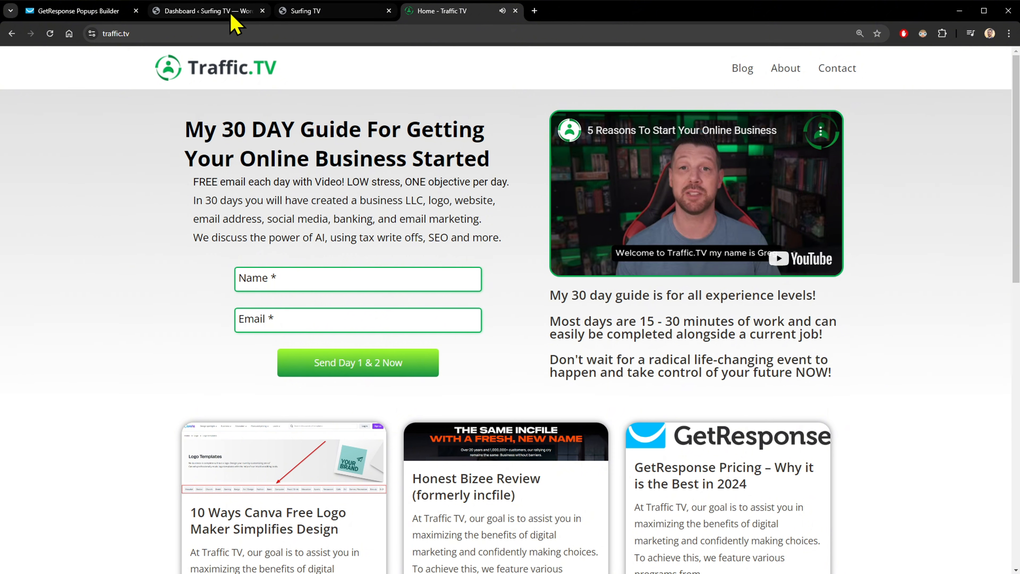
- Switch to the GetResponse Popups Builder and start creating a new form that is embedded in a page
{"action": "left_click", "coordinate": [80, 11]}
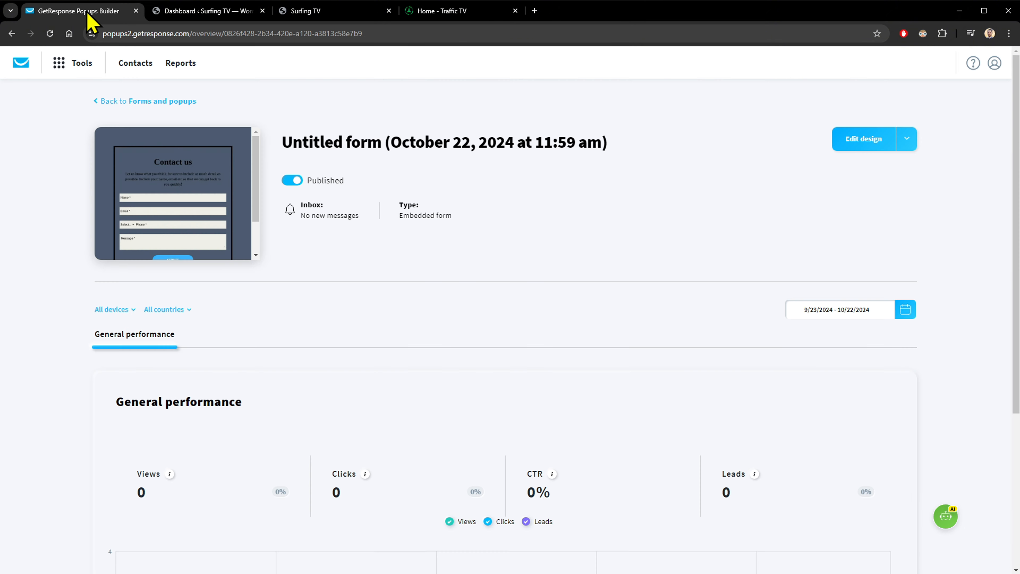
{"action": "left_click", "coordinate": [139, 102]}
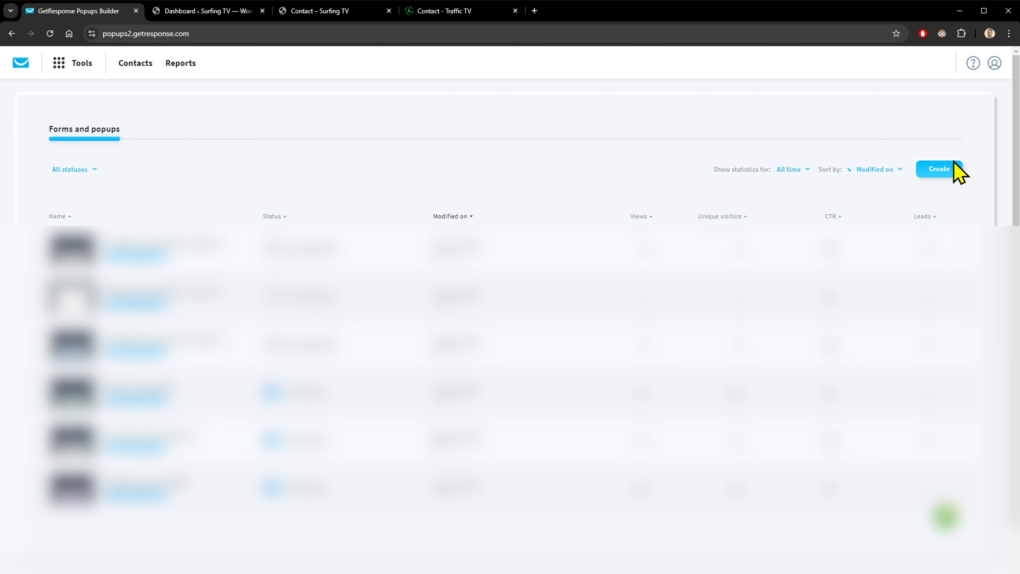
{"action": "left_click", "coordinate": [949, 179]}
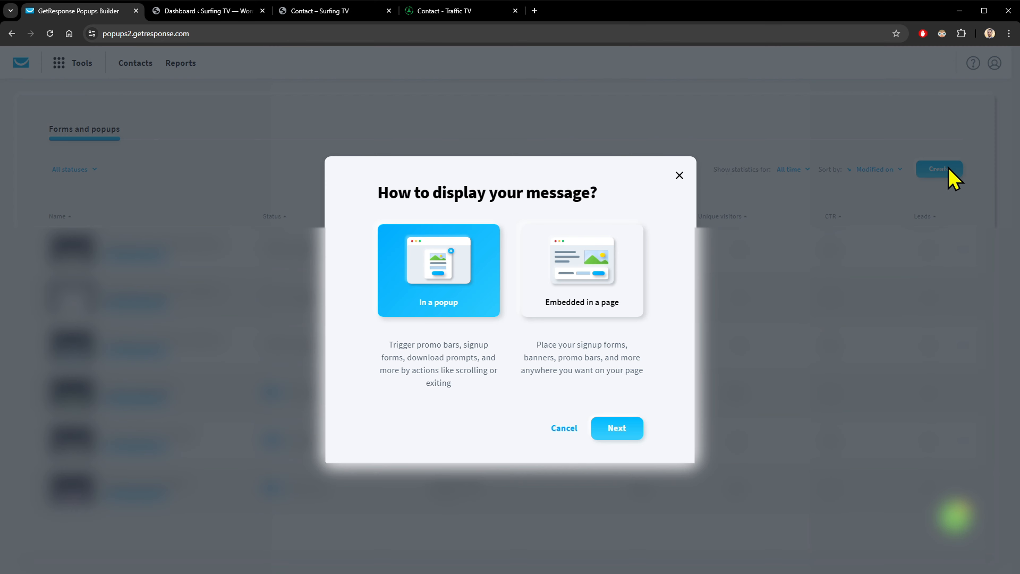
{"action": "left_click", "coordinate": [580, 260]}
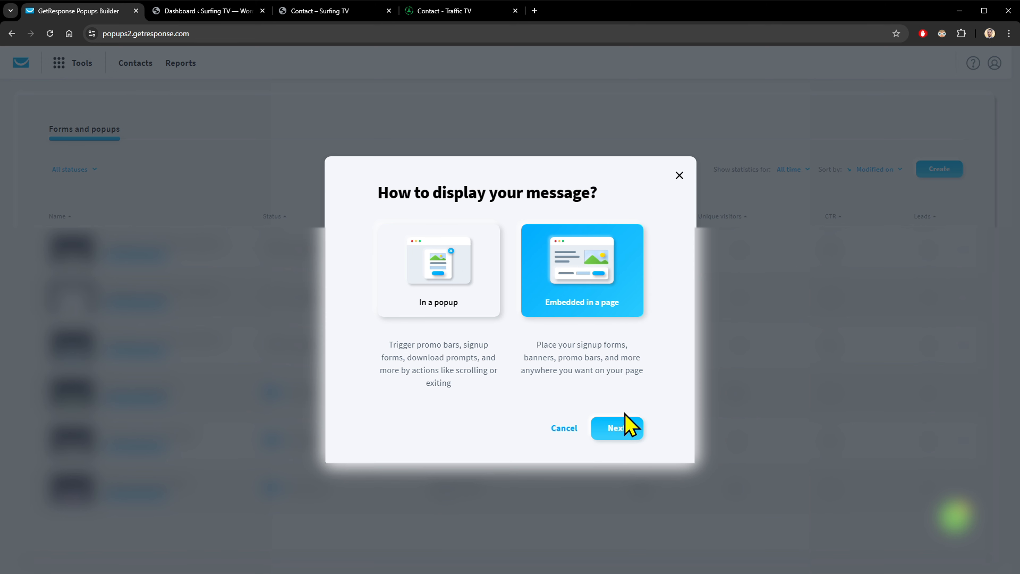
{"action": "left_click", "coordinate": [625, 426]}
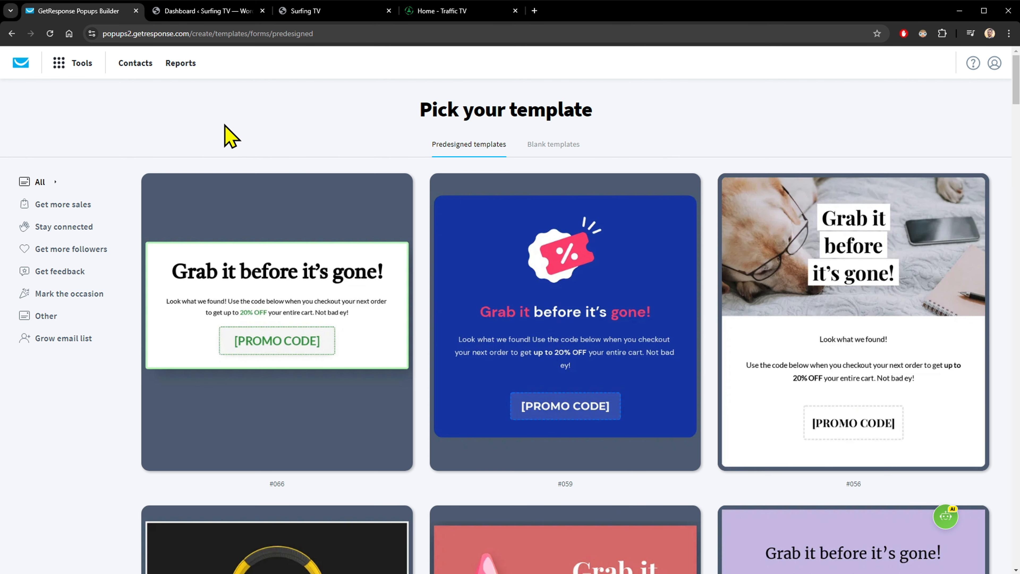
- Use the Signup form template from the blank templates for the new form
{"action": "left_click", "coordinate": [556, 151]}
{"action": "mouse_move", "coordinate": [132, 281]}
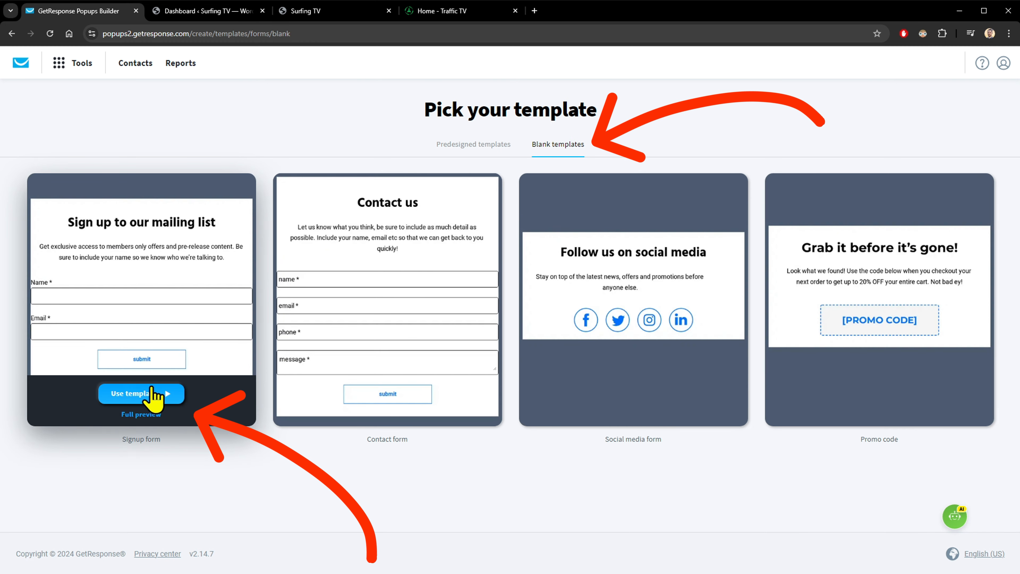
{"action": "left_click", "coordinate": [136, 394]}
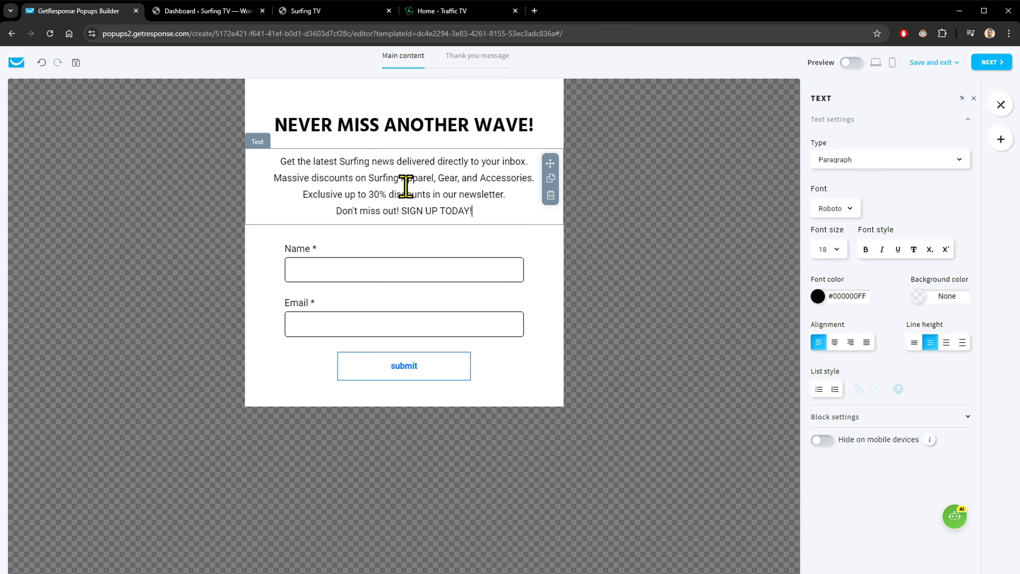
- Set the top padding of the paragraph text block below the heading to 0
{"action": "left_click", "coordinate": [852, 420]}
{"action": "scroll", "coordinate": [930, 378], "scroll_direction": "down", "scroll_amount": 3}
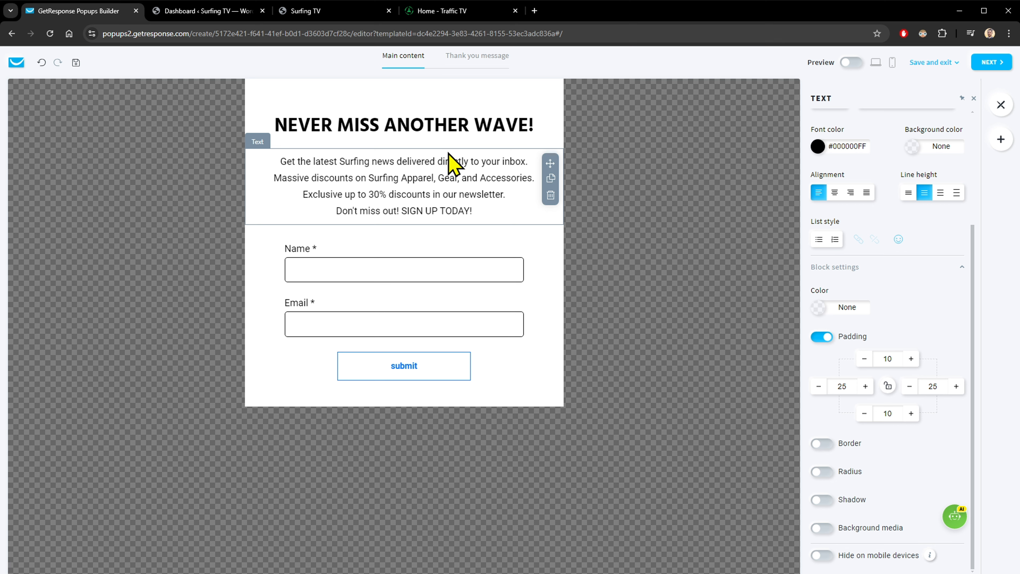
{"action": "left_click", "coordinate": [864, 358]}
{"action": "left_click", "coordinate": [864, 358]}
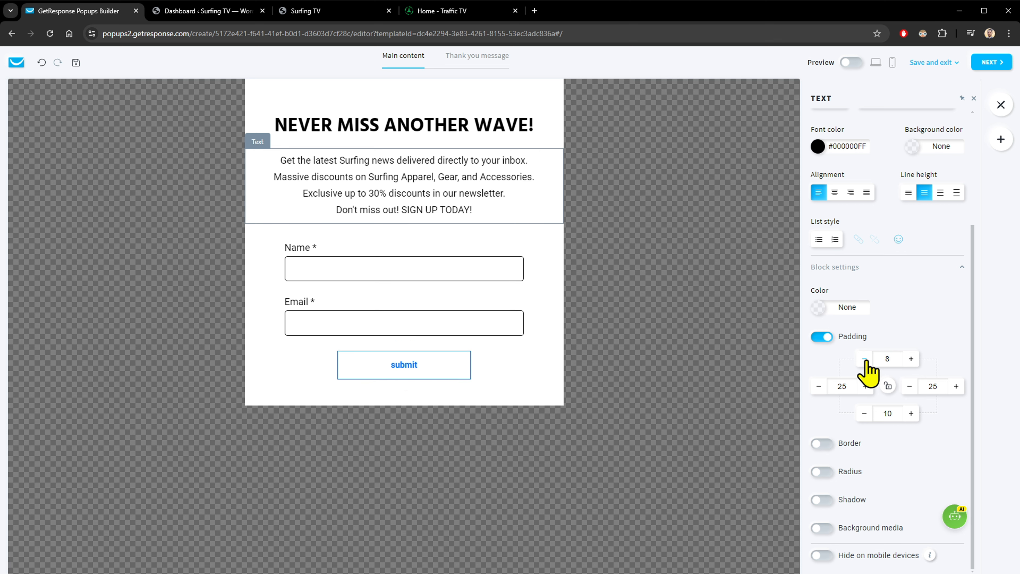
{"action": "left_click", "coordinate": [864, 358]}
{"action": "left_click", "coordinate": [864, 358]}
{"action": "left_click", "coordinate": [864, 358]}
{"action": "left_click", "coordinate": [864, 359]}
{"action": "left_click", "coordinate": [865, 359]}
{"action": "left_click", "coordinate": [864, 359]}
{"action": "left_click", "coordinate": [865, 358]}
{"action": "left_click", "coordinate": [865, 359]}
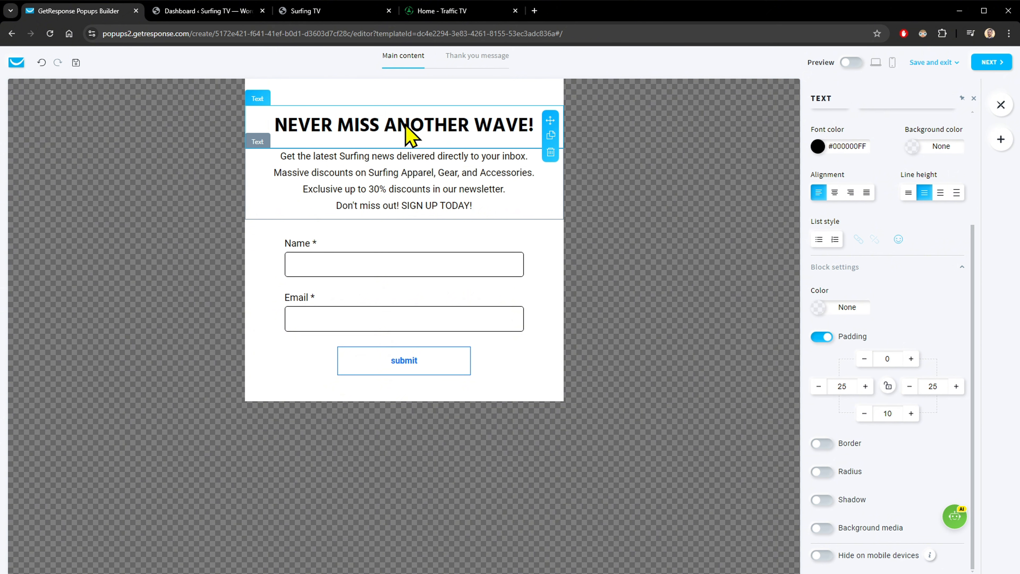
- Set the bottom padding of the paragraph text block to 0
{"action": "left_click", "coordinate": [865, 414]}
{"action": "left_click", "coordinate": [865, 414]}
{"action": "left_click", "coordinate": [865, 414]}
{"action": "left_click", "coordinate": [864, 414]}
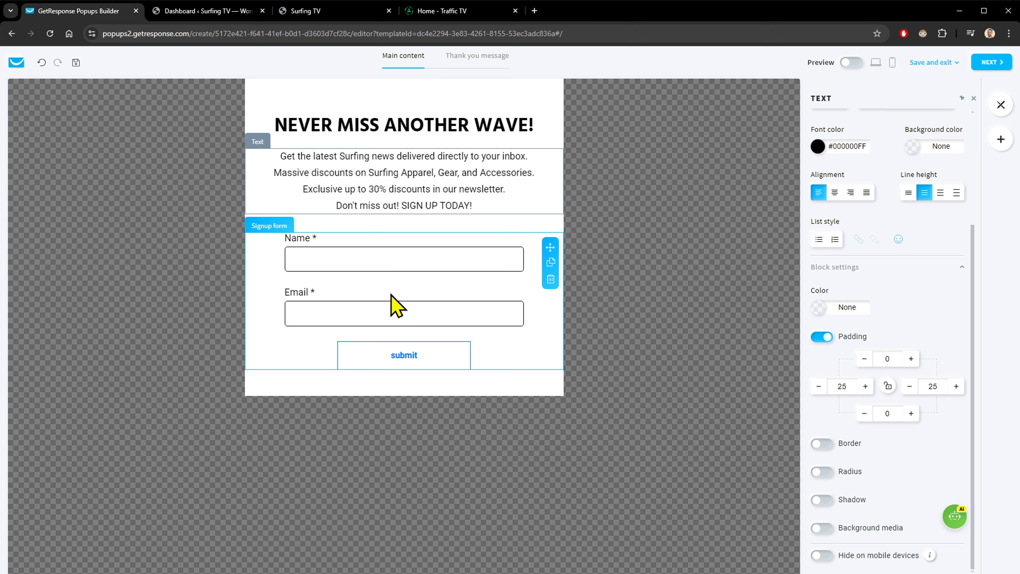
- Set the bottom padding of the "NEVER MISS ANOTHER WAVE!" heading block to 0
{"action": "left_click", "coordinate": [468, 130]}
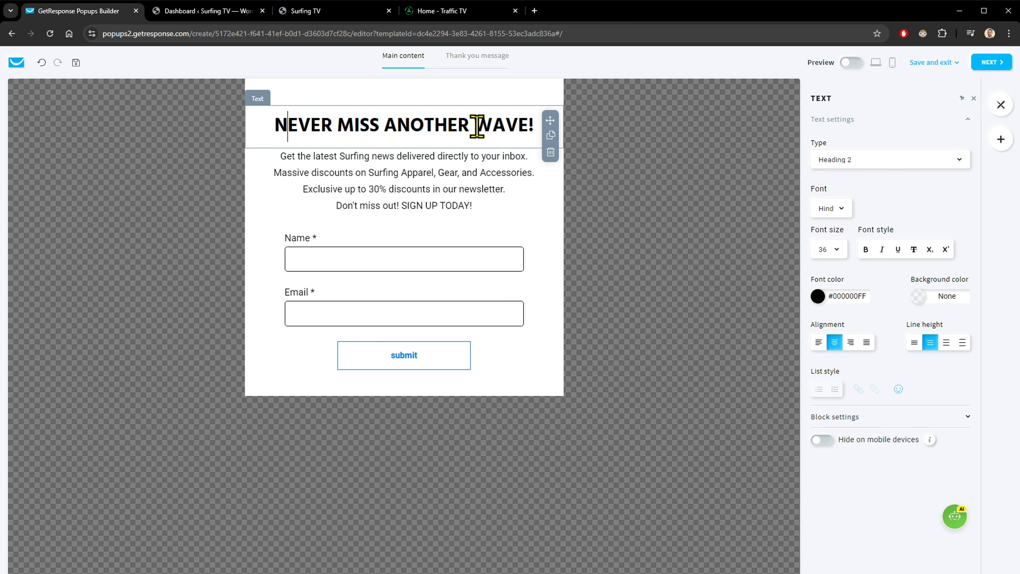
{"action": "left_click", "coordinate": [968, 417]}
{"action": "scroll", "coordinate": [952, 402], "scroll_direction": "down", "scroll_amount": 4}
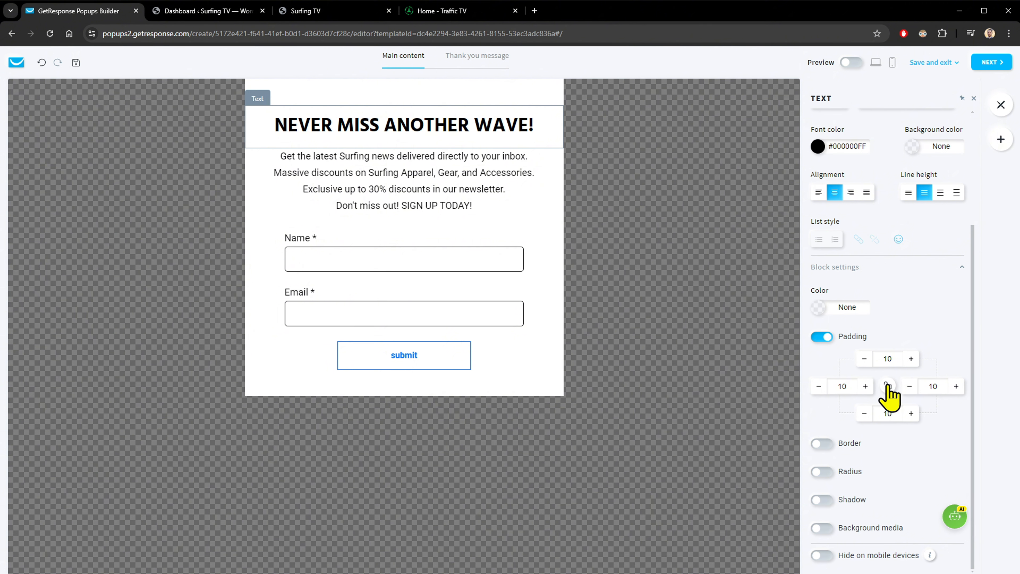
{"action": "left_click", "coordinate": [864, 414]}
{"action": "left_click", "coordinate": [865, 414]}
{"action": "left_click", "coordinate": [864, 414]}
{"action": "left_click", "coordinate": [864, 414]}
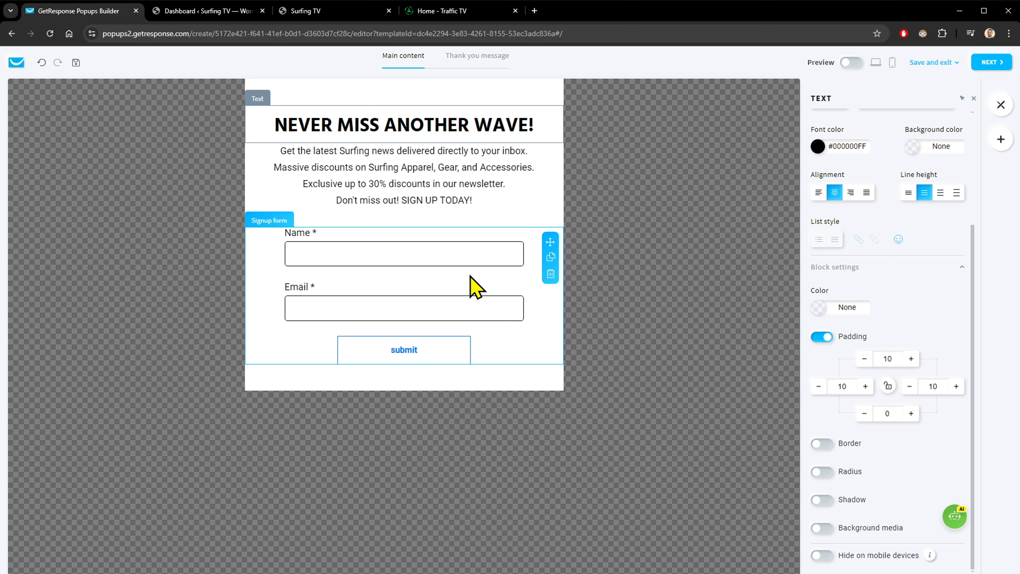
- Set the signup form's Name and Email labels to show inside the inputs, and return to the form's settings
{"action": "left_click", "coordinate": [546, 315]}
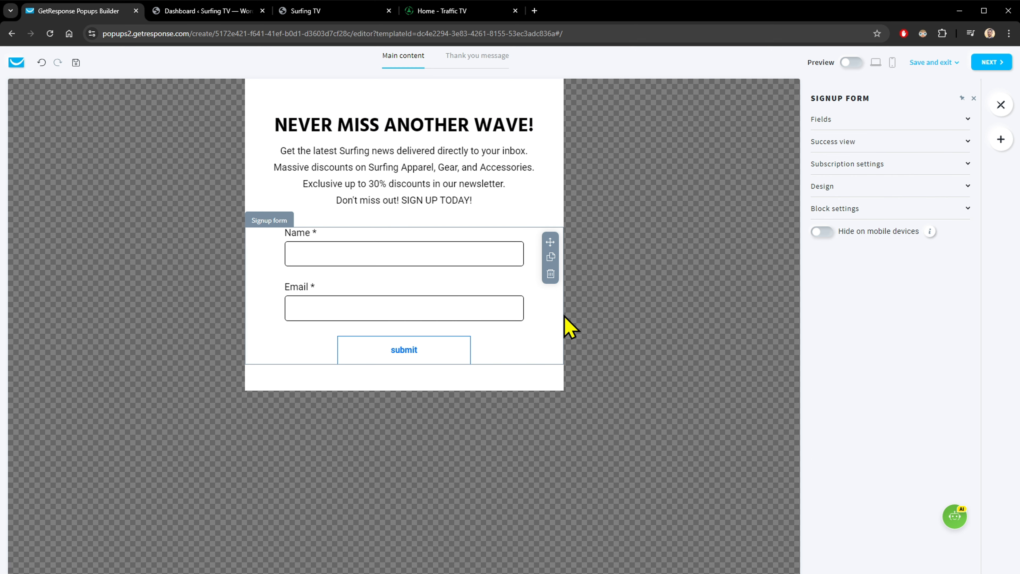
{"action": "left_click", "coordinate": [968, 185]}
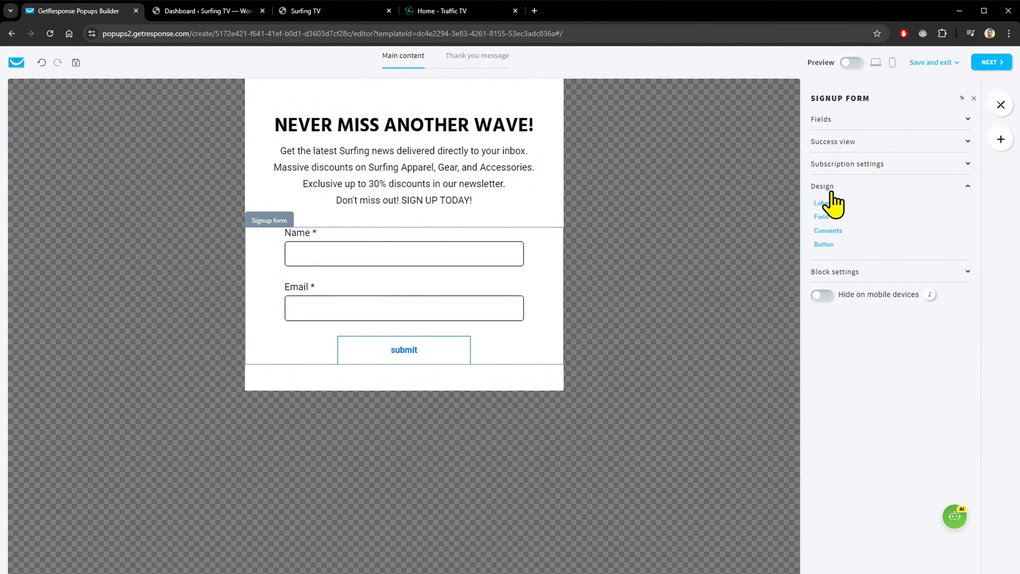
{"action": "left_click", "coordinate": [823, 204]}
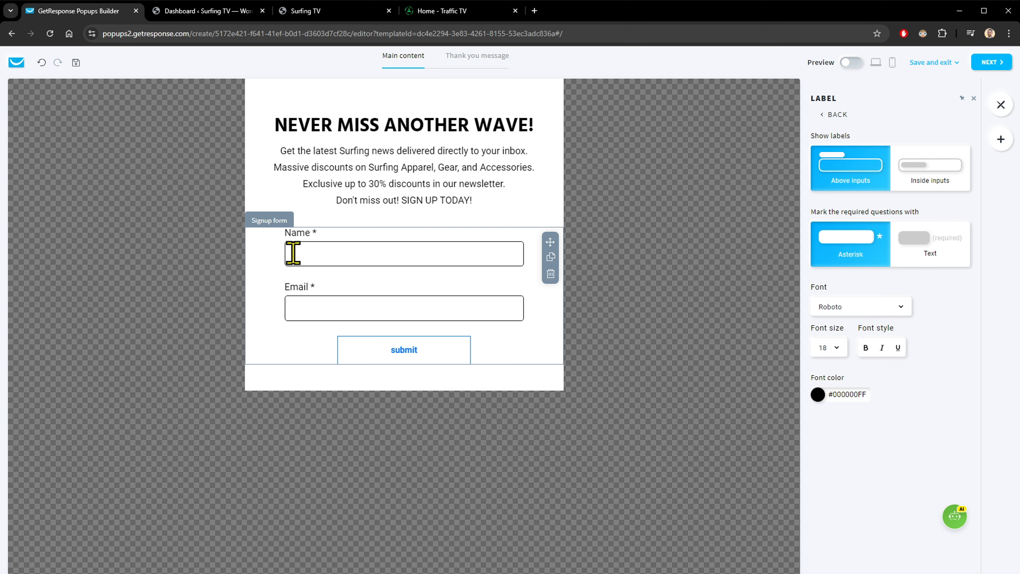
{"action": "left_click", "coordinate": [946, 179]}
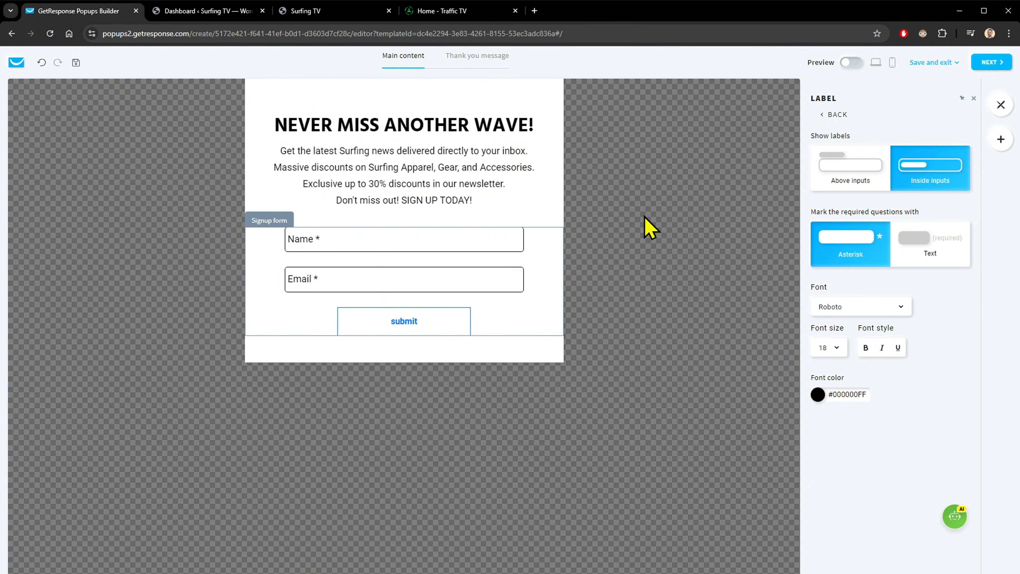
{"action": "left_click", "coordinate": [838, 116]}
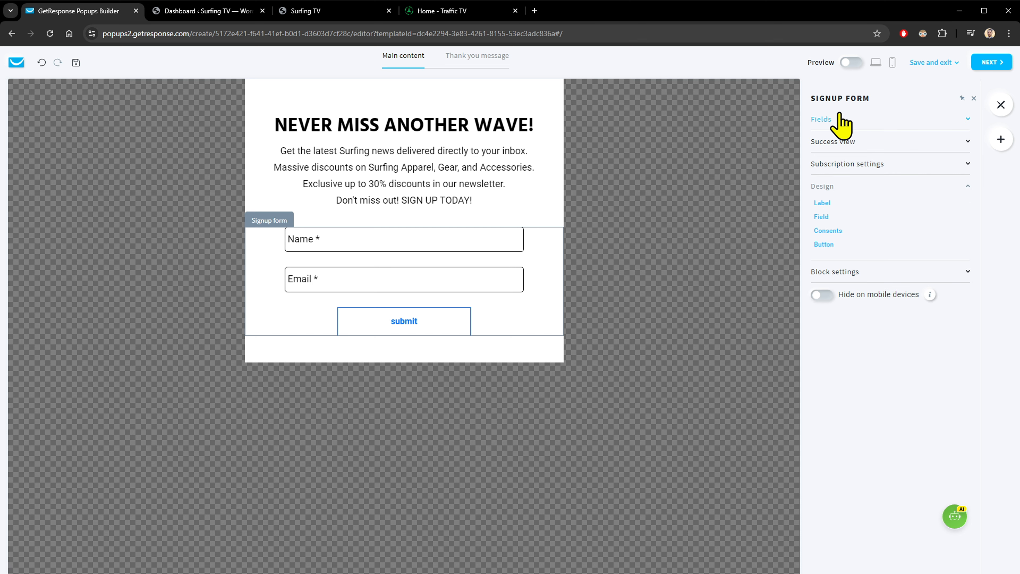
- Set the border width of the signup form's input fields to 3 in the advanced field design settings
{"action": "left_click", "coordinate": [821, 217]}
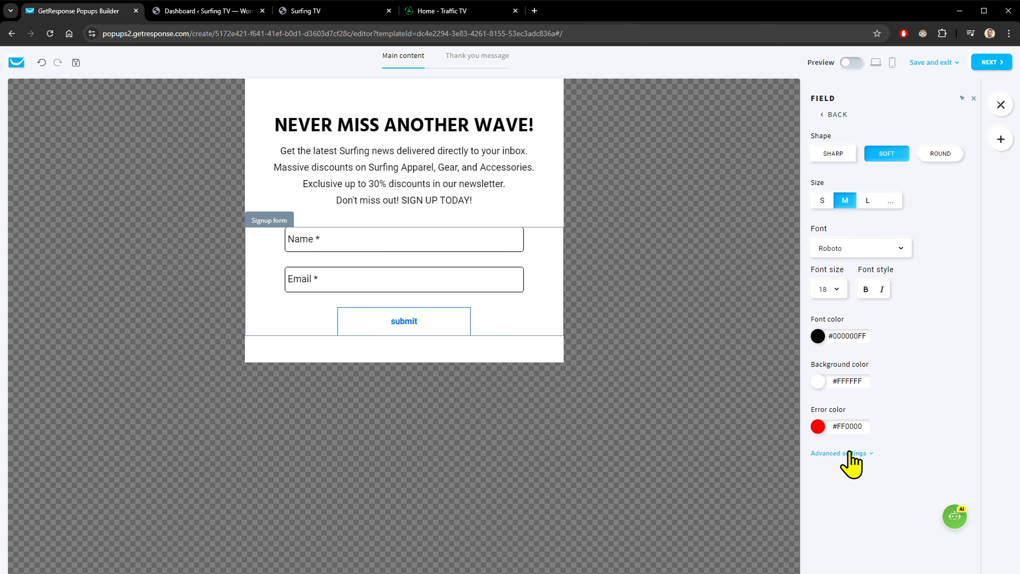
{"action": "left_click", "coordinate": [842, 453]}
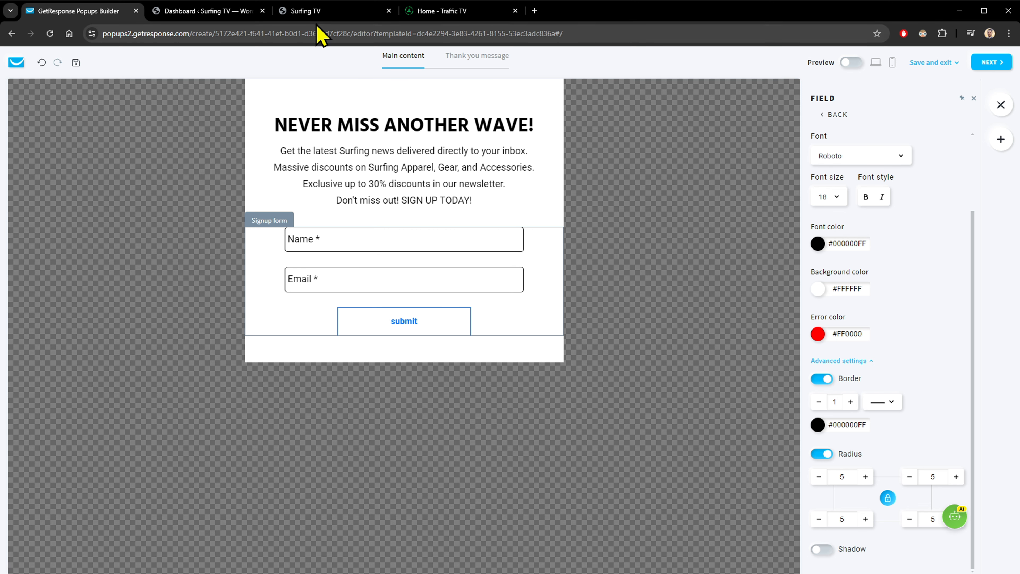
{"action": "left_click", "coordinate": [323, 12]}
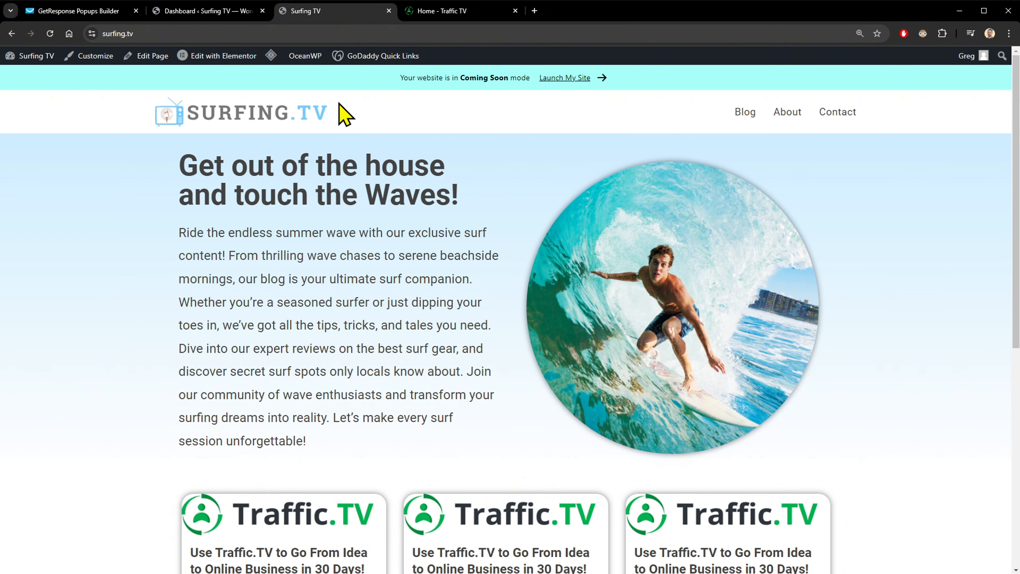
{"action": "left_click", "coordinate": [111, 29]}
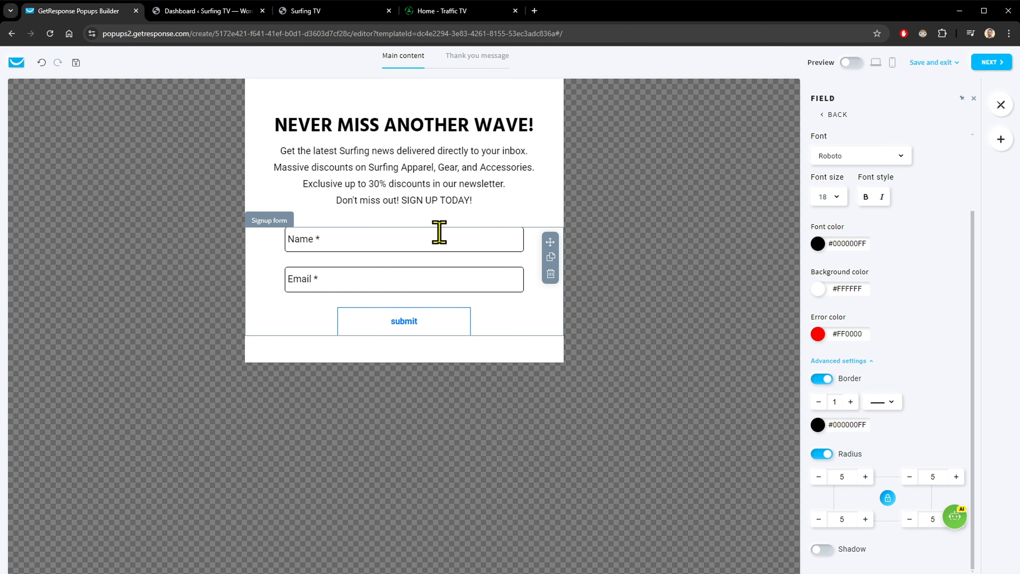
{"action": "left_click", "coordinate": [851, 401]}
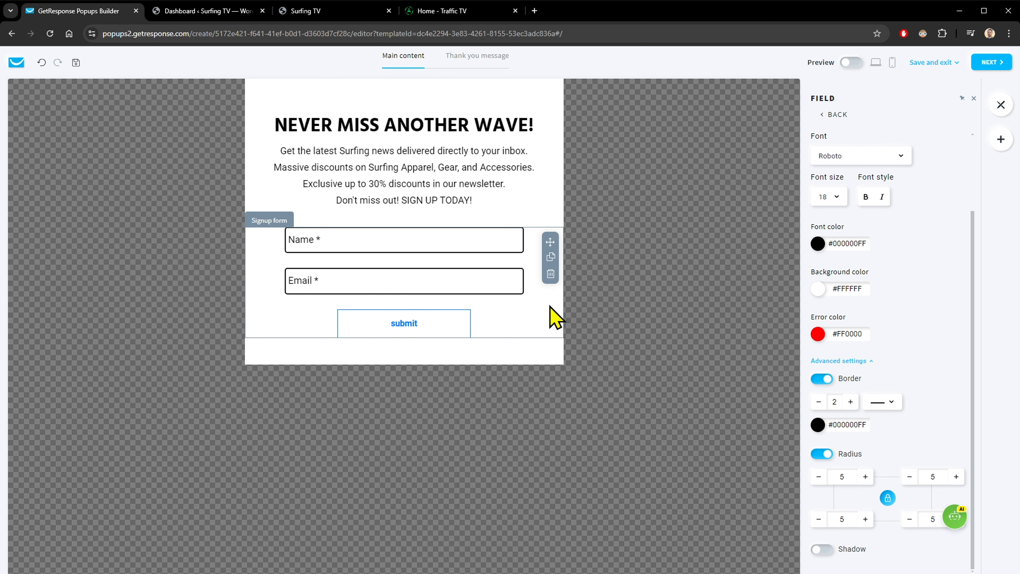
{"action": "left_click", "coordinate": [851, 402]}
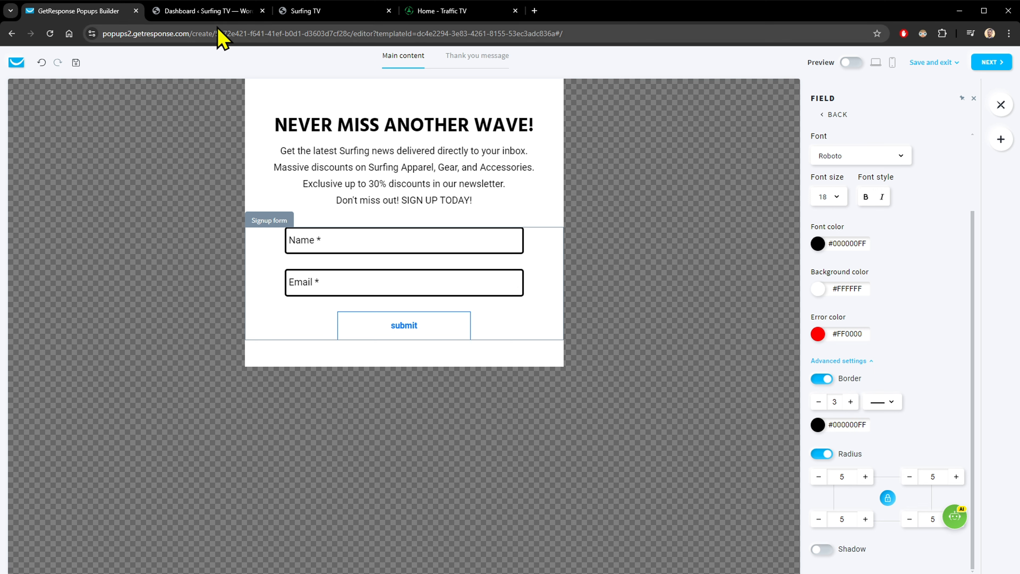
- Switch to the Surfing TV WordPress dashboard and copy the theme's primary color code, 38B6FF, from the Customizer's color settings
{"action": "left_click", "coordinate": [217, 11]}
{"action": "mouse_move", "coordinate": [47, 361]}
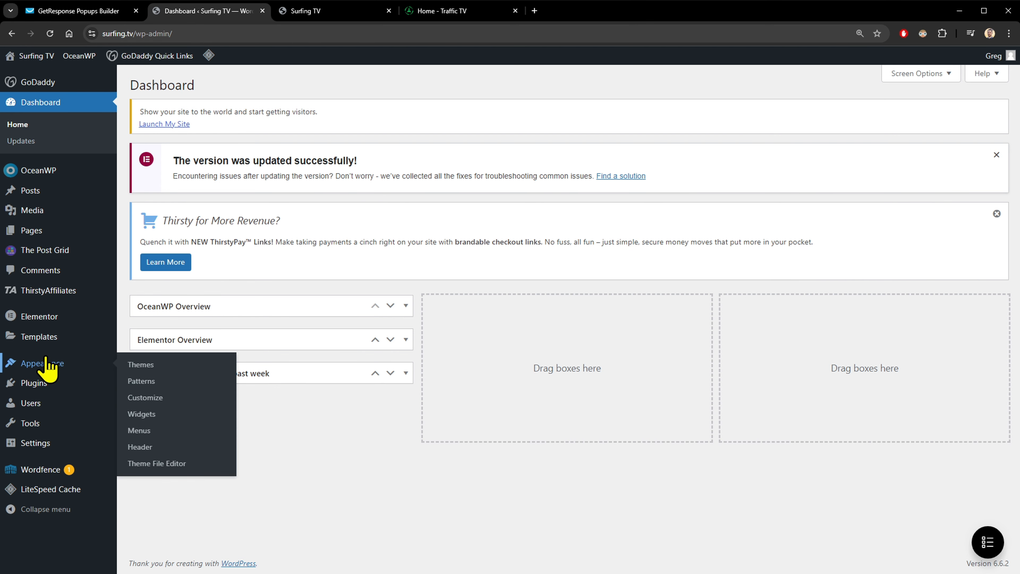
{"action": "left_click", "coordinate": [145, 398]}
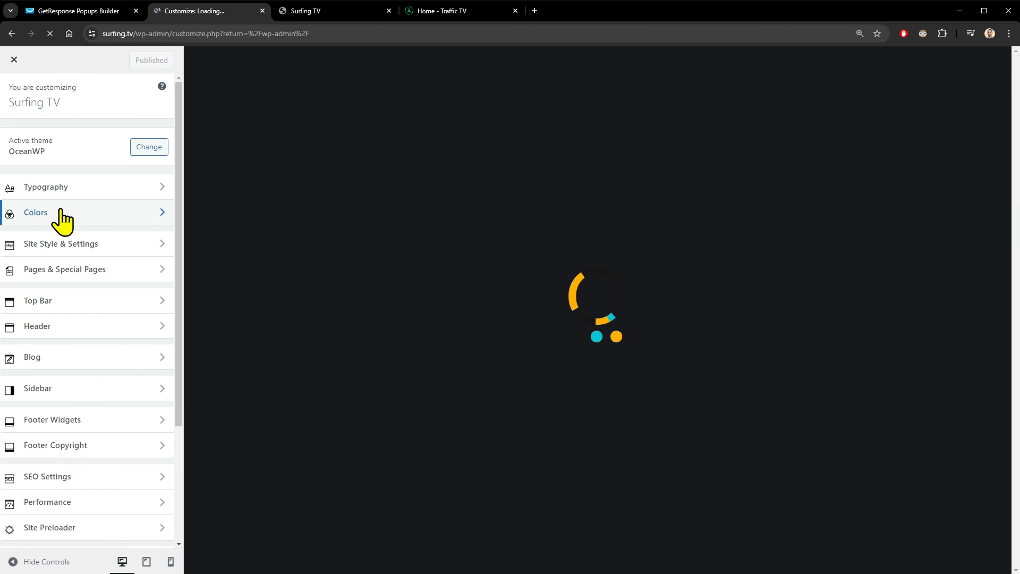
{"action": "left_click", "coordinate": [62, 217]}
{"action": "left_click", "coordinate": [138, 163]}
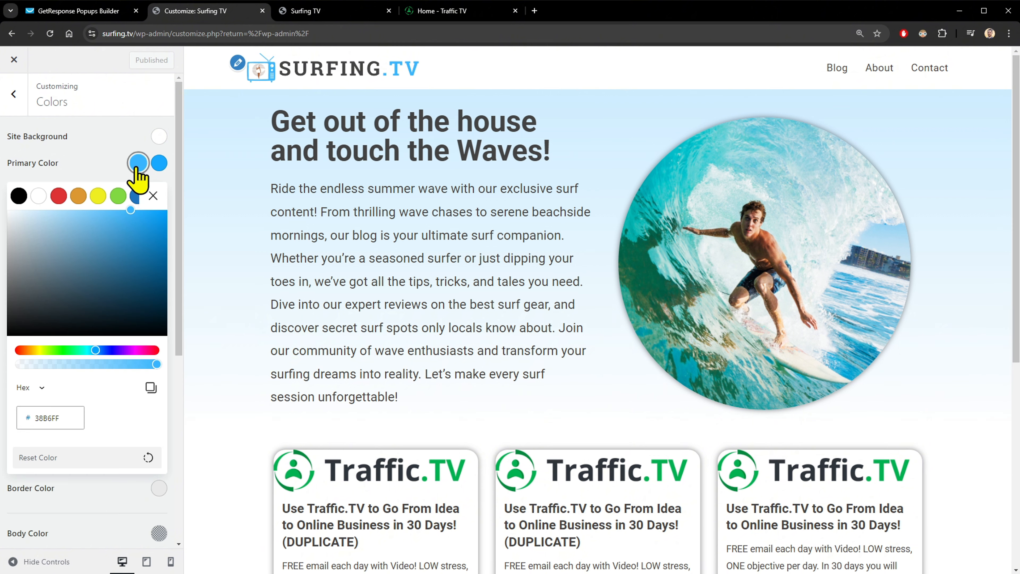
{"action": "double_click", "coordinate": [64, 418]}
{"action": "key", "text": "ctrl+c"}
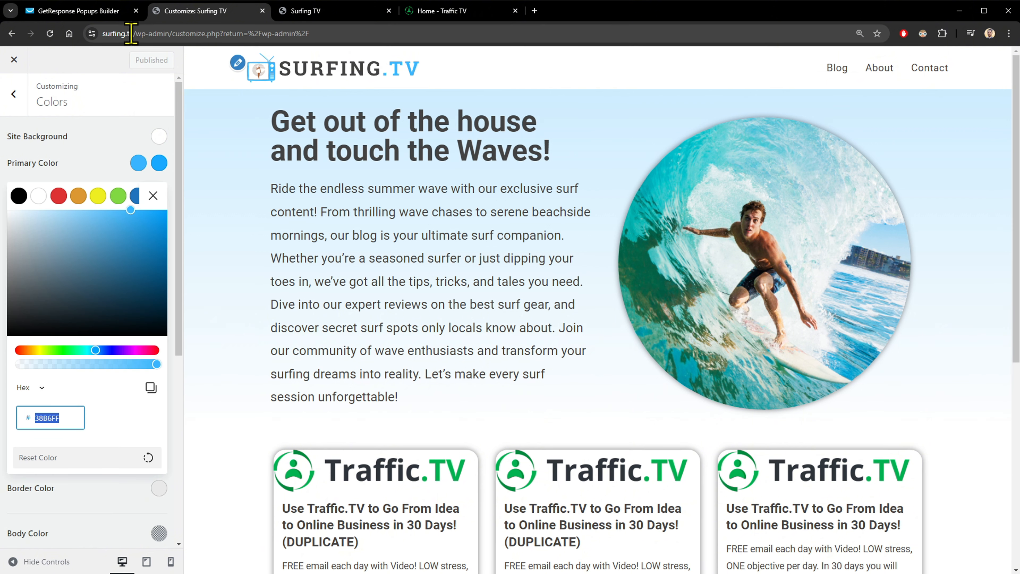
- Back in the GetResponse form editor, set the border color of the signup form's input fields to 38B6FF
{"action": "left_click", "coordinate": [116, 11]}
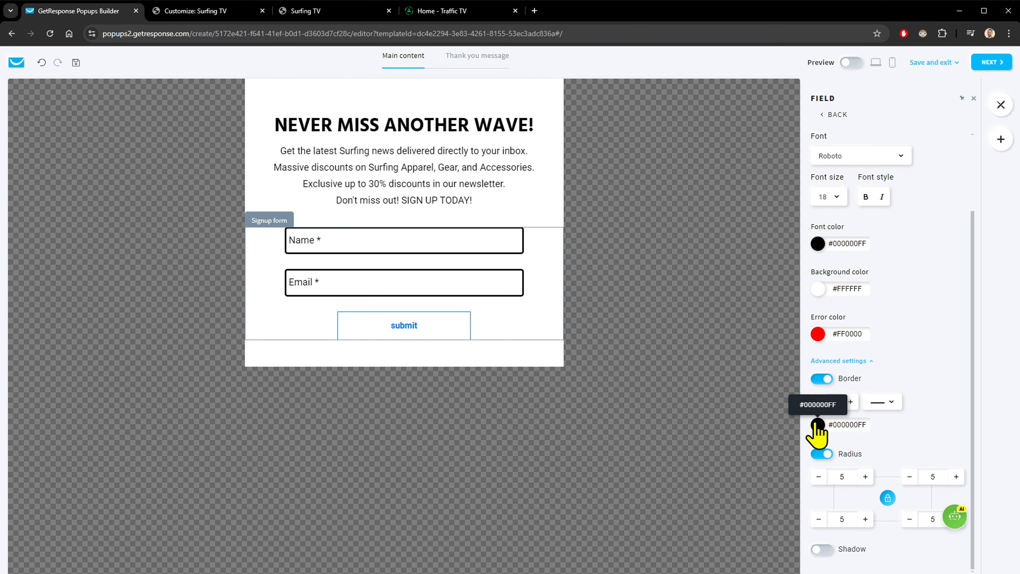
{"action": "left_click", "coordinate": [818, 425]}
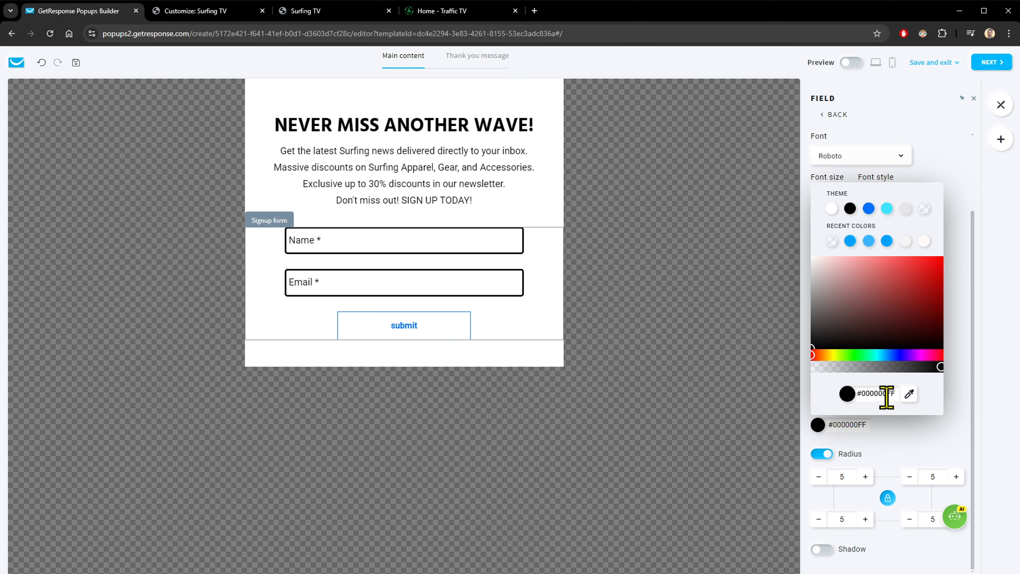
{"action": "triple_click", "coordinate": [889, 394]}
{"action": "key", "text": "ctrl+v"}
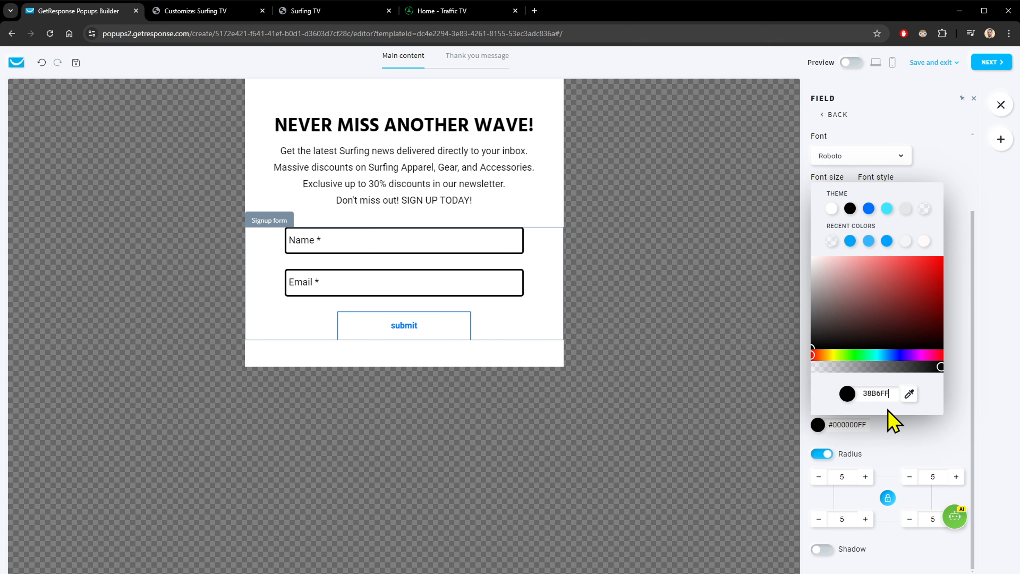
{"action": "key", "text": "Return"}
{"action": "left_click", "coordinate": [923, 425]}
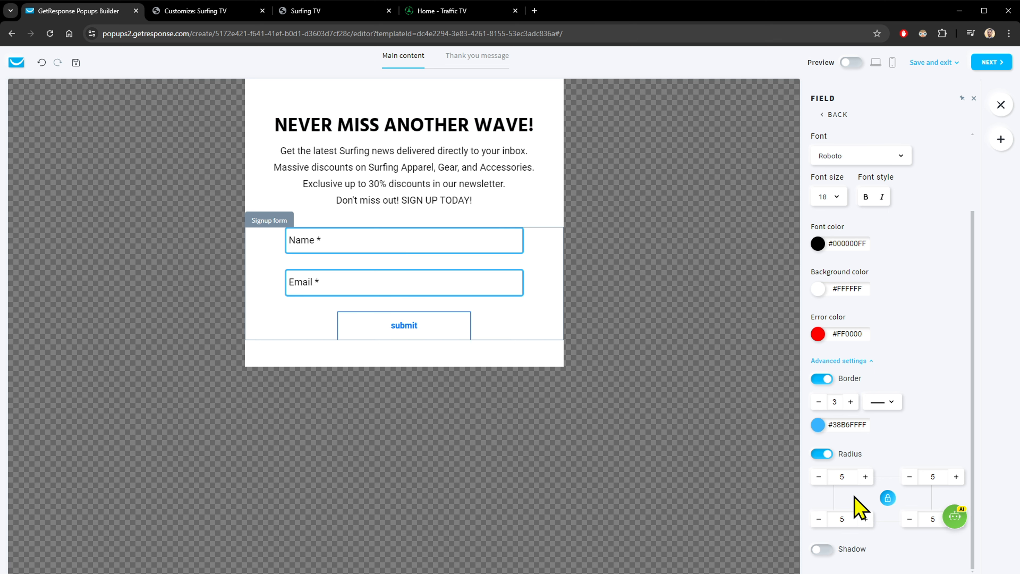
- Enable a shadow on the signup form's input fields and return to the form's main settings
{"action": "left_click", "coordinate": [821, 549]}
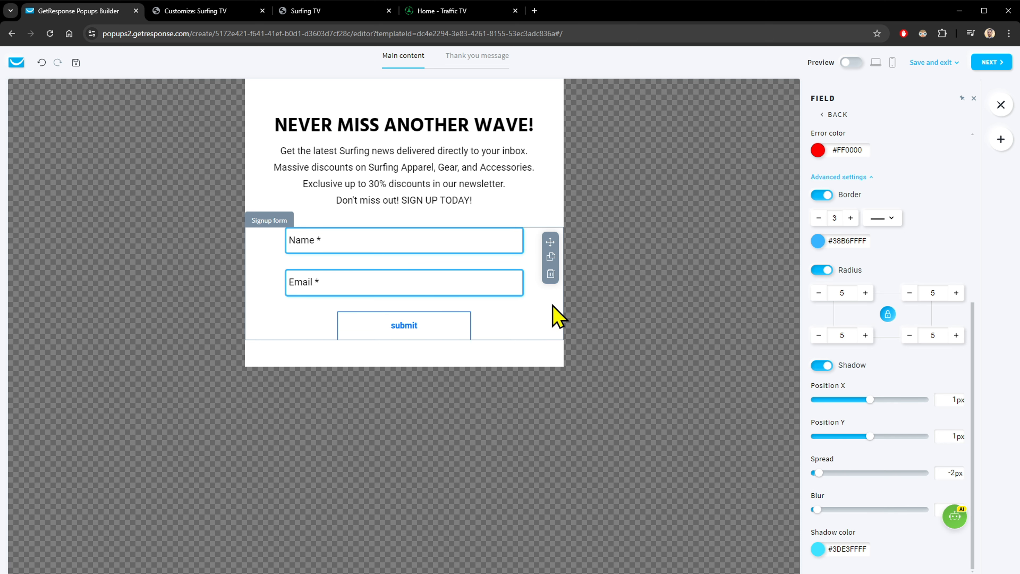
{"action": "scroll", "coordinate": [899, 484], "scroll_direction": "up", "scroll_amount": 3}
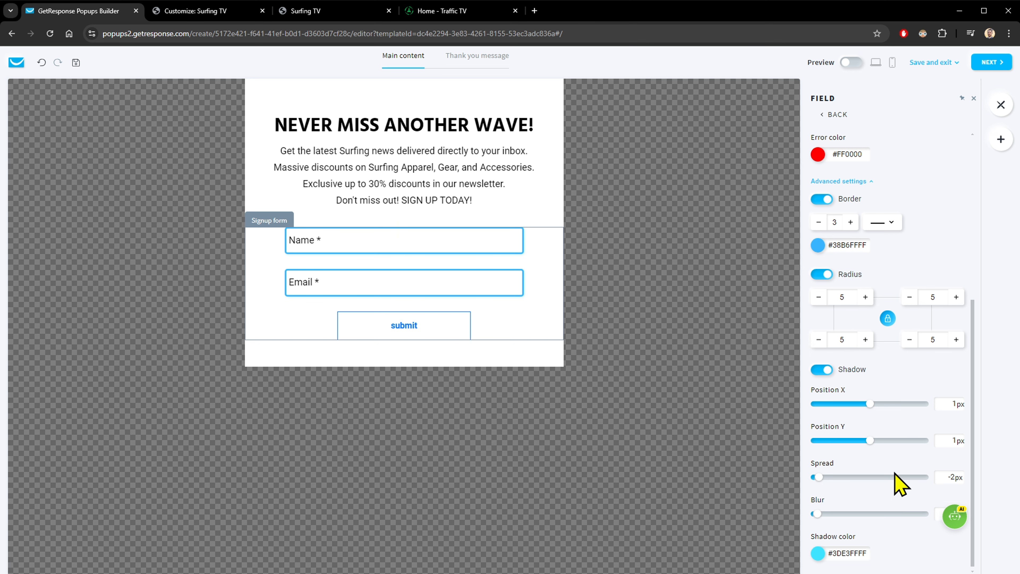
{"action": "scroll", "coordinate": [904, 442], "scroll_direction": "up", "scroll_amount": 4}
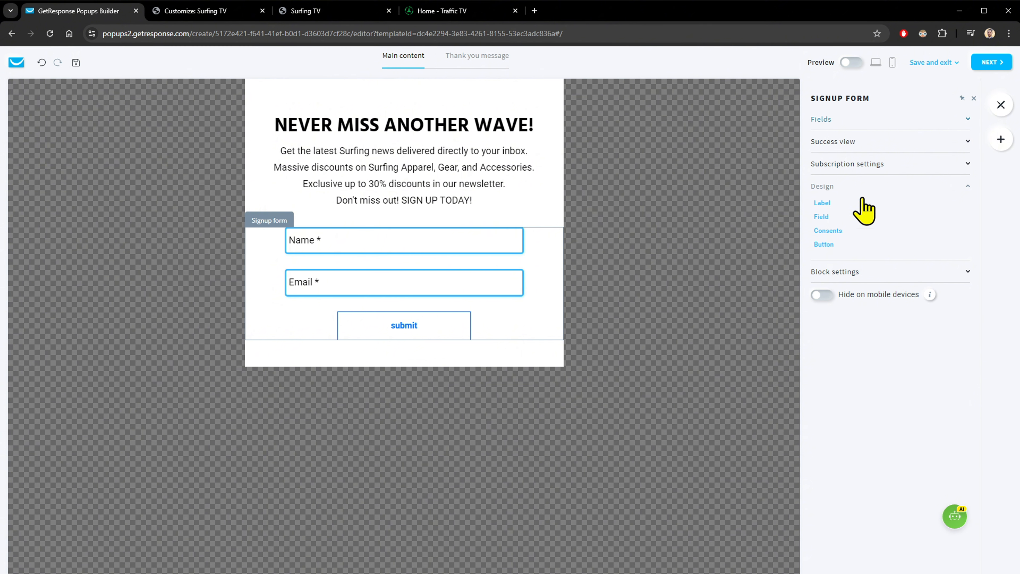
- Change the signup form's button text to "SUBMIT" and give the button a round shape
{"action": "left_click", "coordinate": [824, 245]}
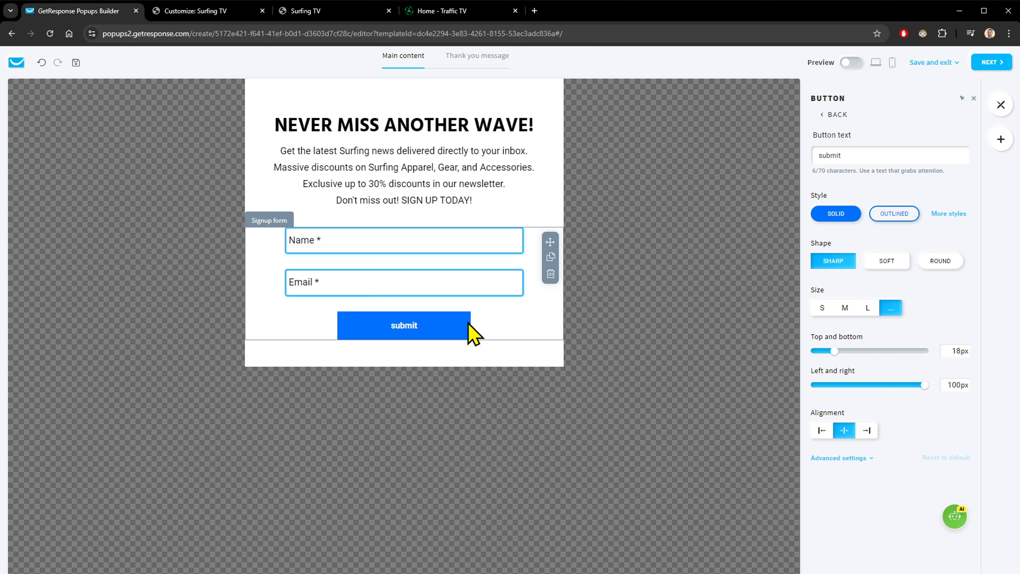
{"action": "double_click", "coordinate": [852, 155]}
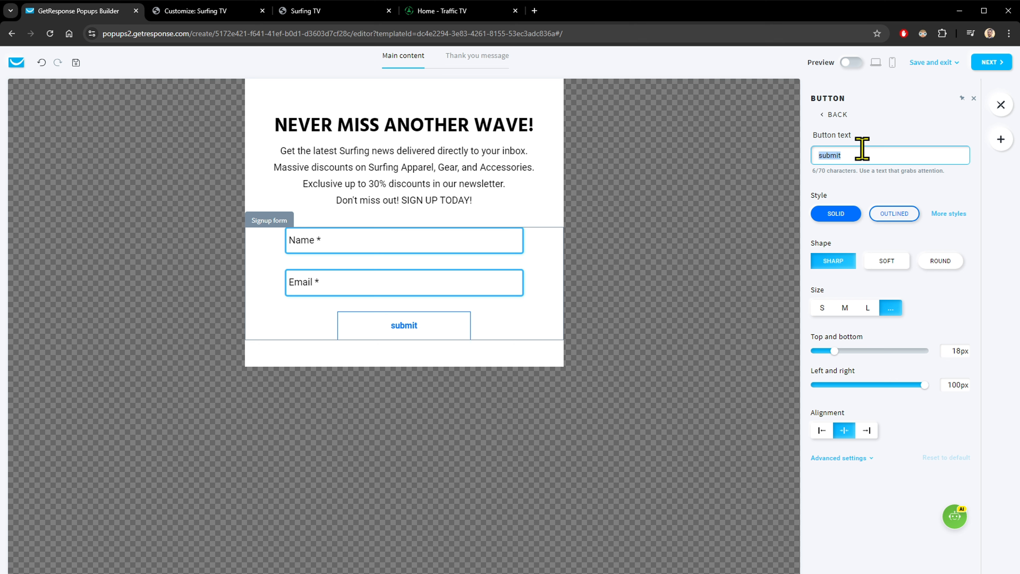
{"action": "type", "text": "SUBMIT"}
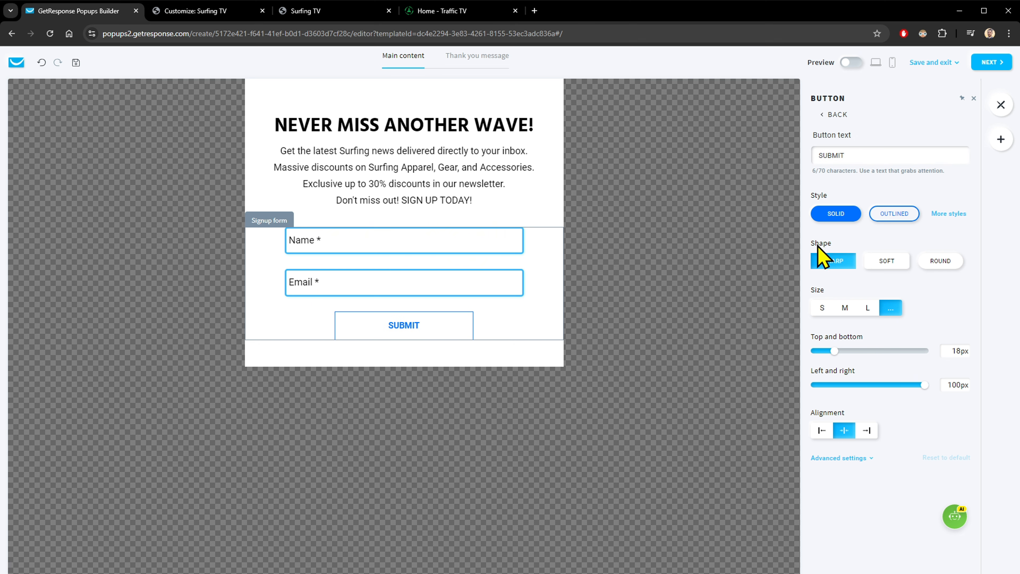
{"action": "left_click", "coordinate": [941, 262]}
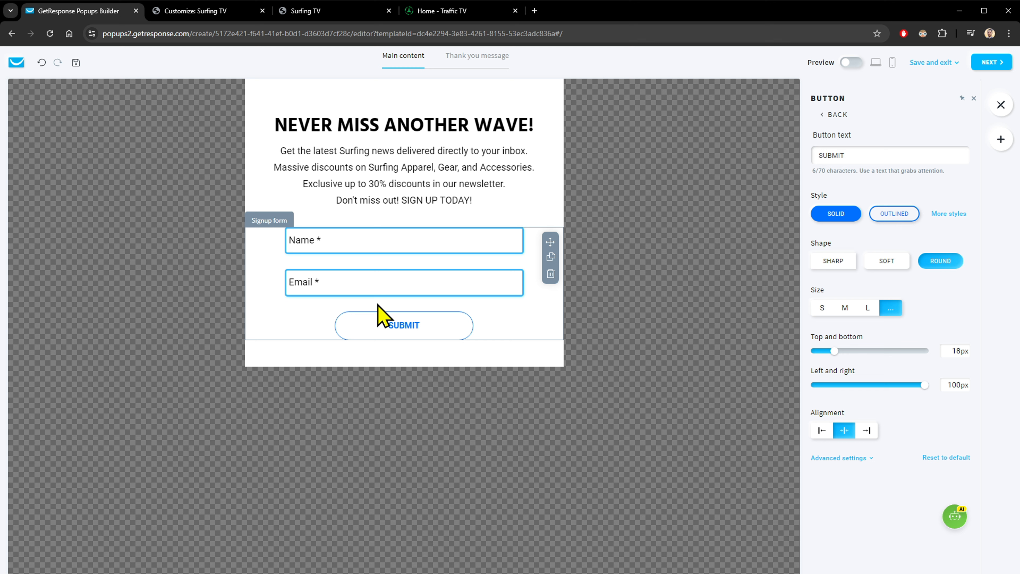
- Set the submit button's font color to white (#FFFFFF) and its button color to 38B6FF
{"action": "left_click", "coordinate": [857, 459]}
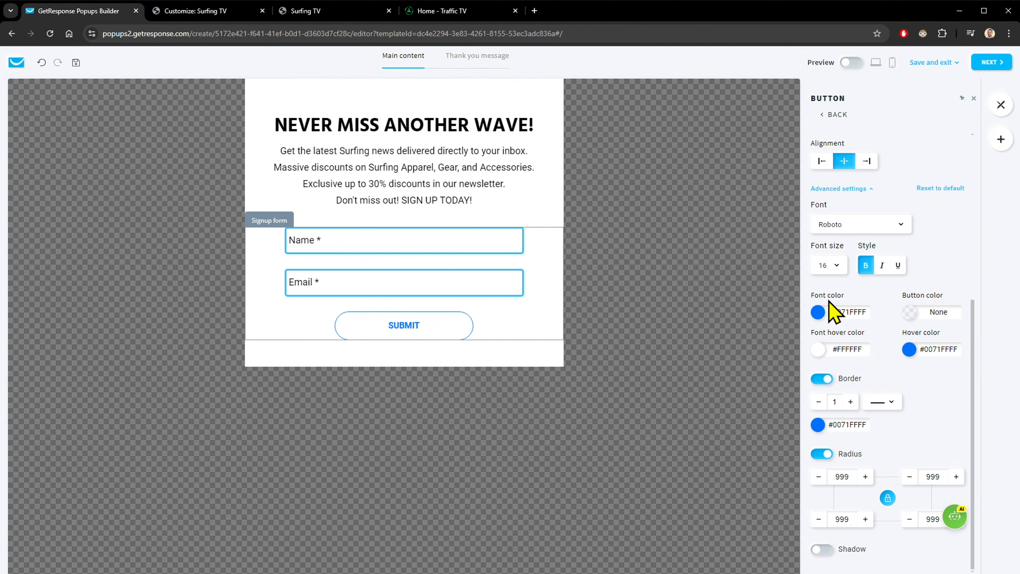
{"action": "left_click", "coordinate": [818, 314]}
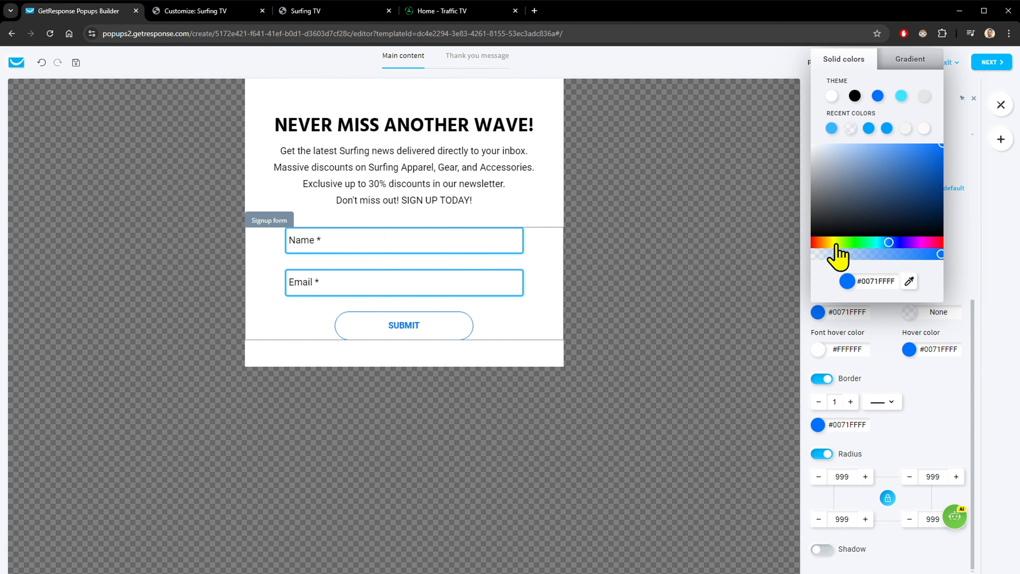
{"action": "left_click", "coordinate": [831, 97]}
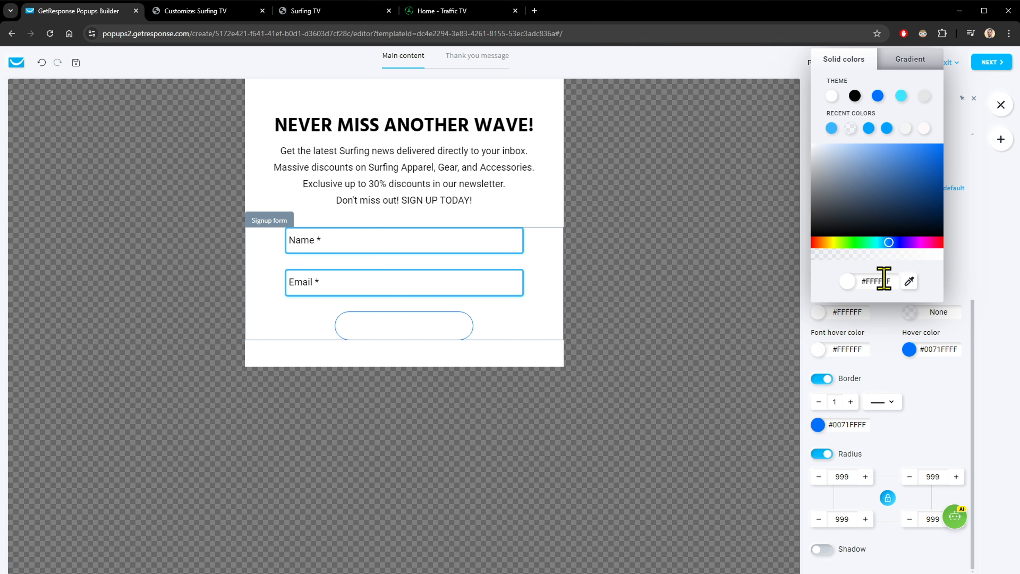
{"action": "left_click", "coordinate": [966, 300]}
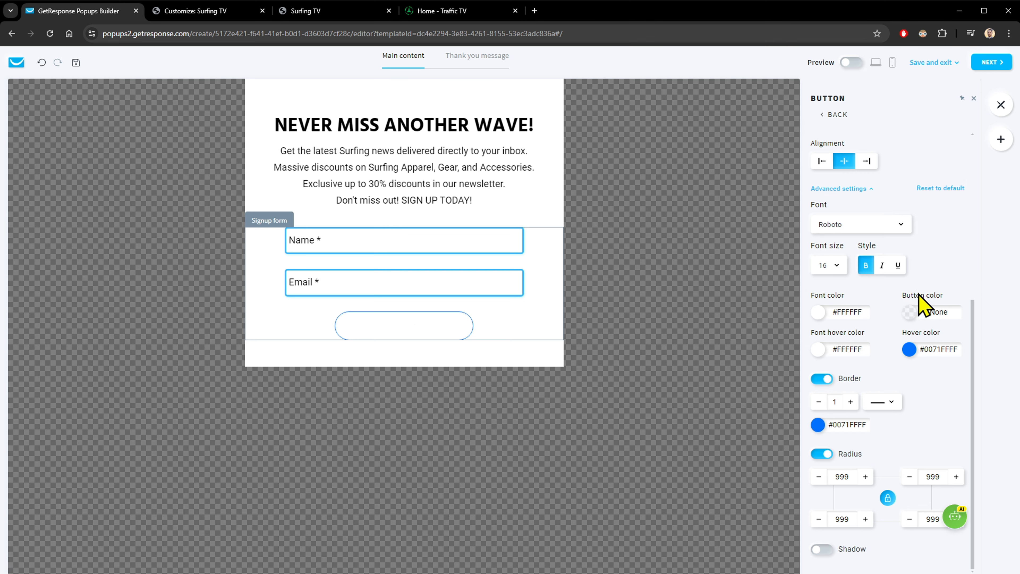
{"action": "left_click", "coordinate": [910, 313]}
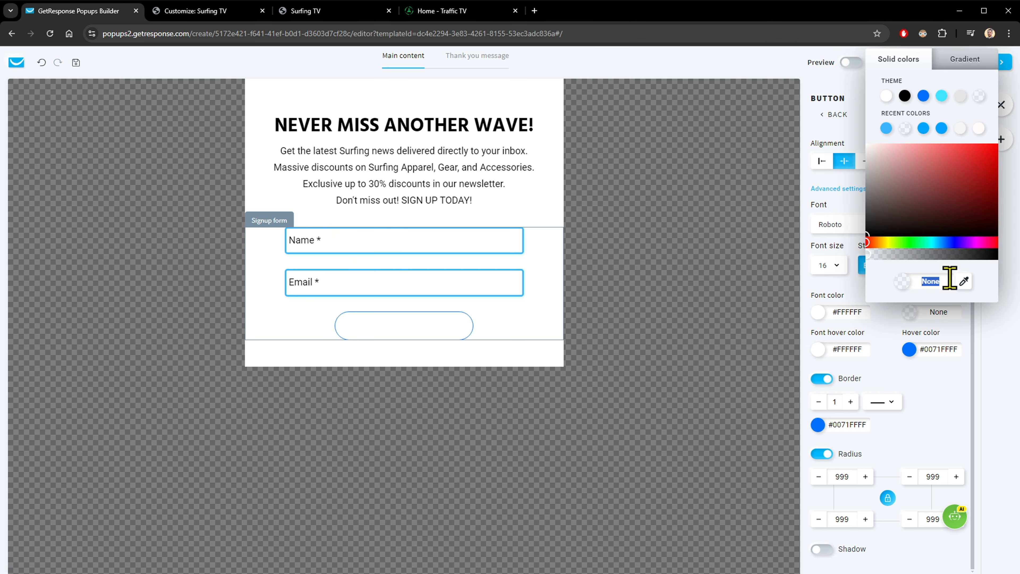
{"action": "key", "text": "ctrl+v"}
{"action": "left_click", "coordinate": [989, 277]}
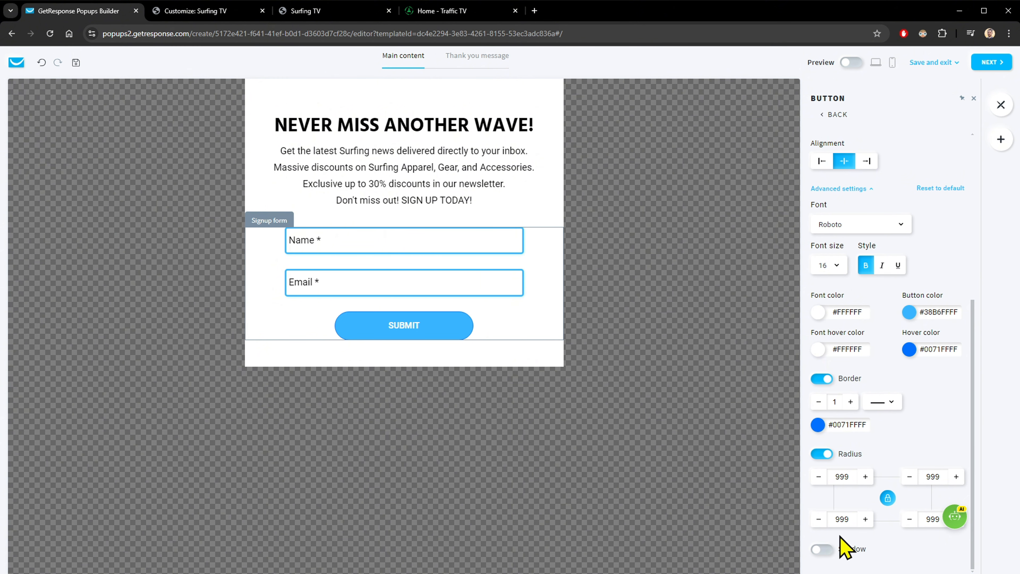
- Enable a shadow on the submit button and return to the signup form's main settings
{"action": "left_click", "coordinate": [822, 550]}
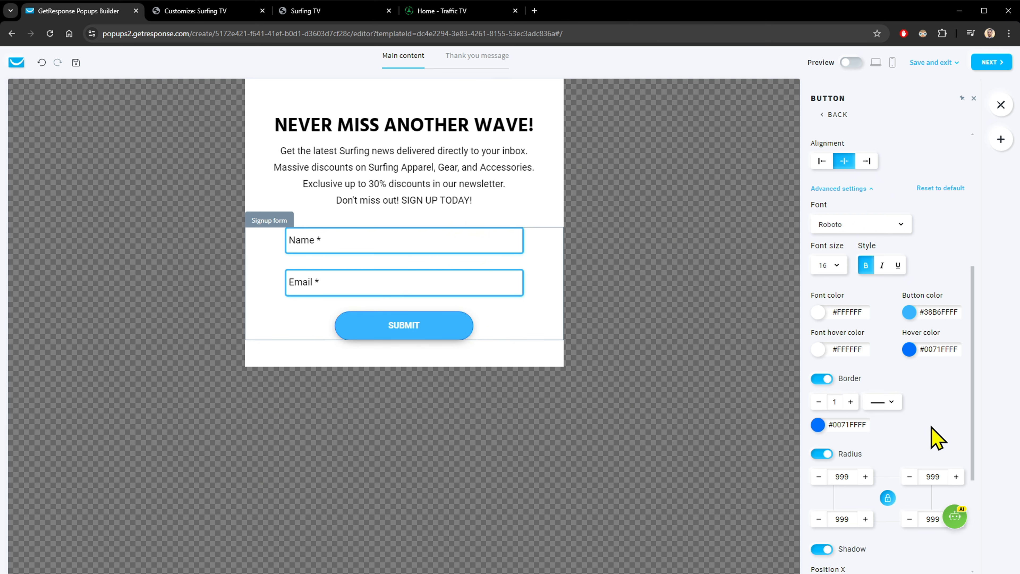
{"action": "scroll", "coordinate": [924, 418], "scroll_direction": "down", "scroll_amount": 5}
{"action": "left_click", "coordinate": [833, 114]}
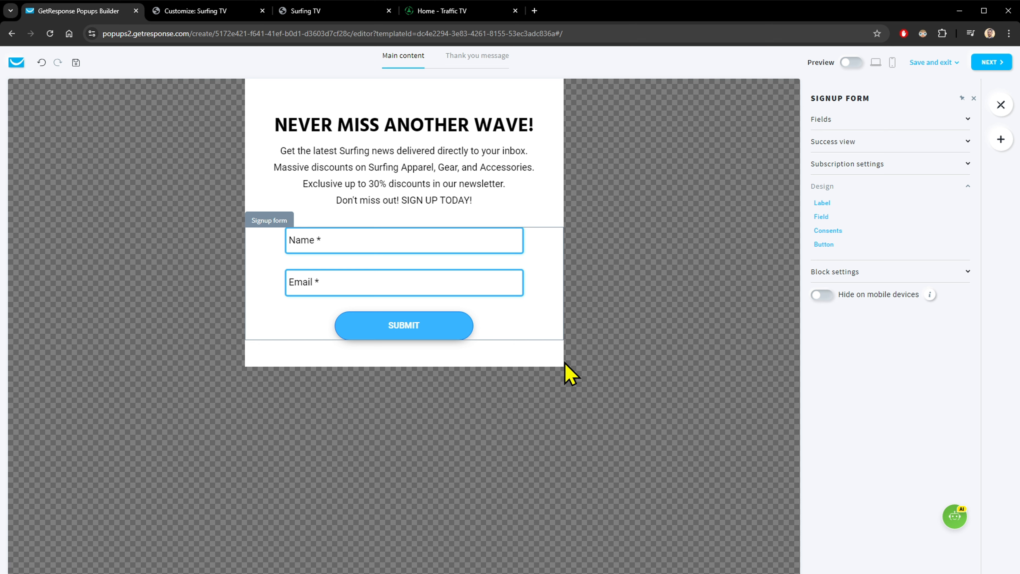
- Make the background color of the whole form body transparent
{"action": "left_click", "coordinate": [550, 357]}
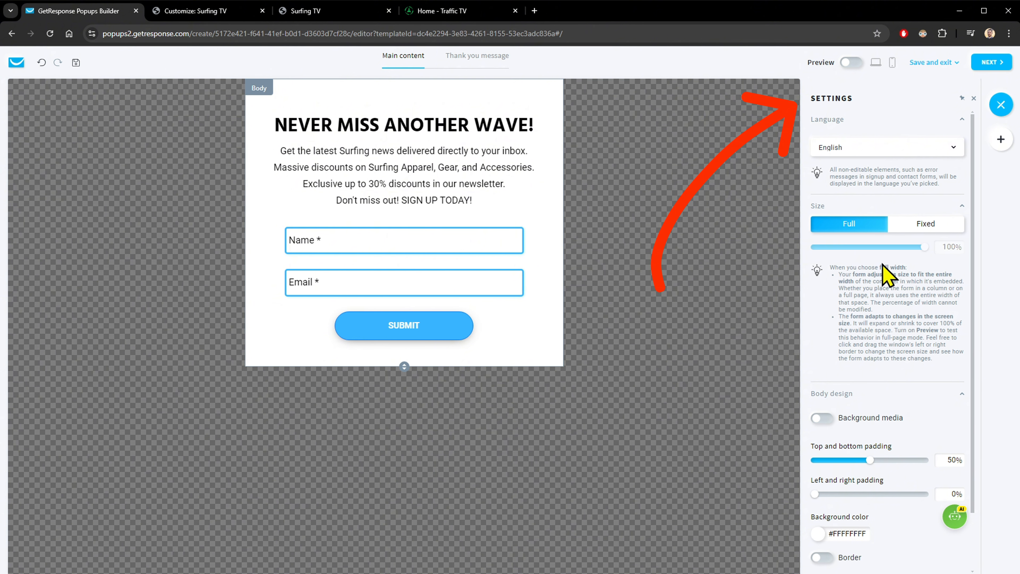
{"action": "scroll", "coordinate": [864, 362], "scroll_direction": "down", "scroll_amount": 2}
{"action": "left_click", "coordinate": [819, 469]}
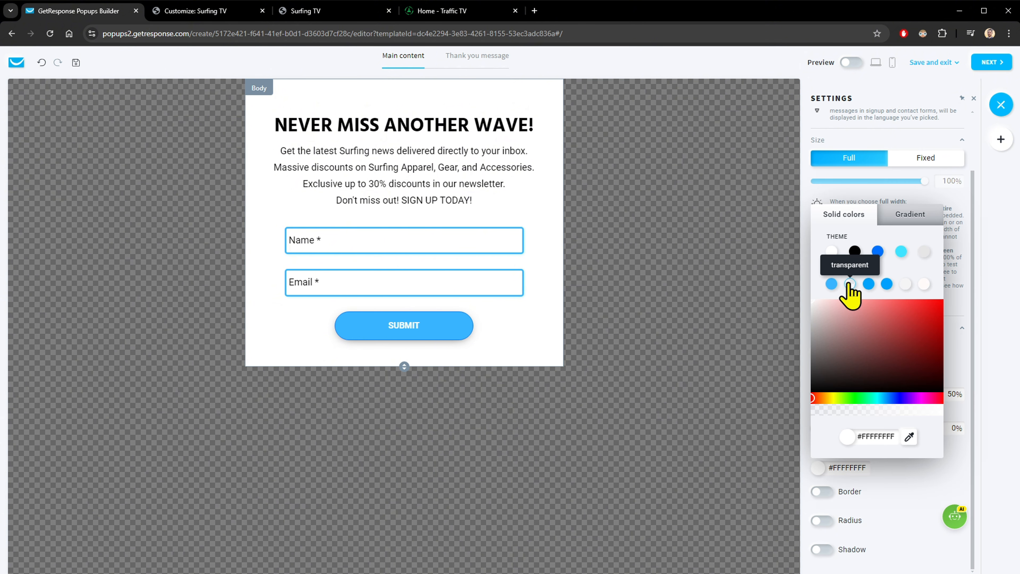
{"action": "left_click", "coordinate": [850, 284]}
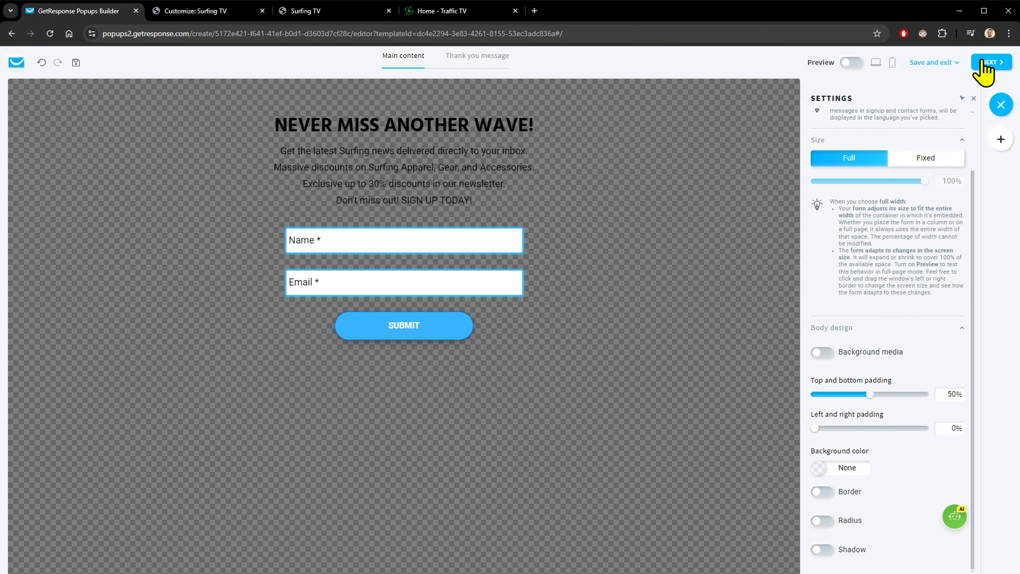
- Continue to the signup form's publishing settings and set it to show on the entire website at surfing.tv
{"action": "left_click", "coordinate": [990, 62]}
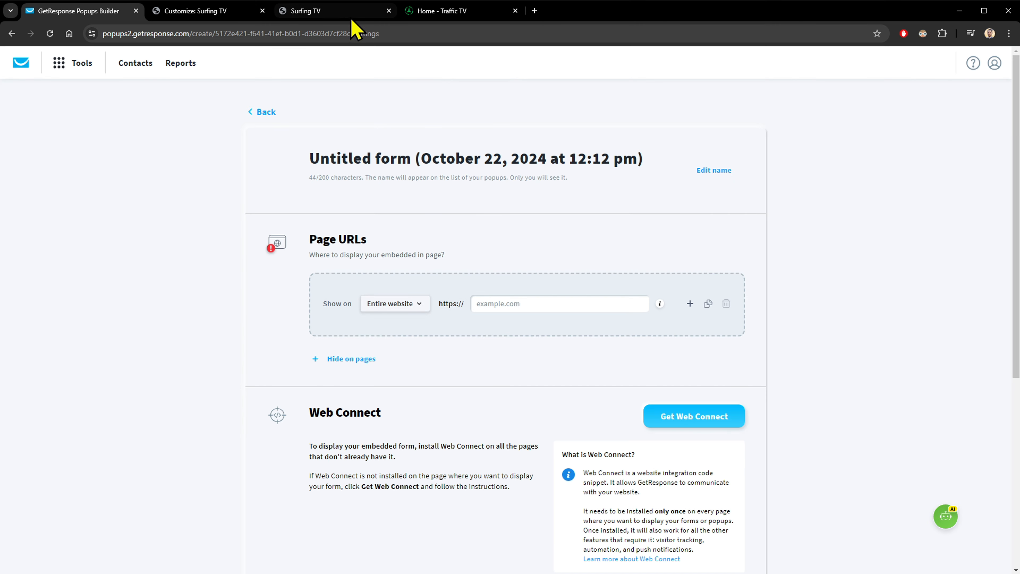
{"action": "left_click", "coordinate": [342, 12]}
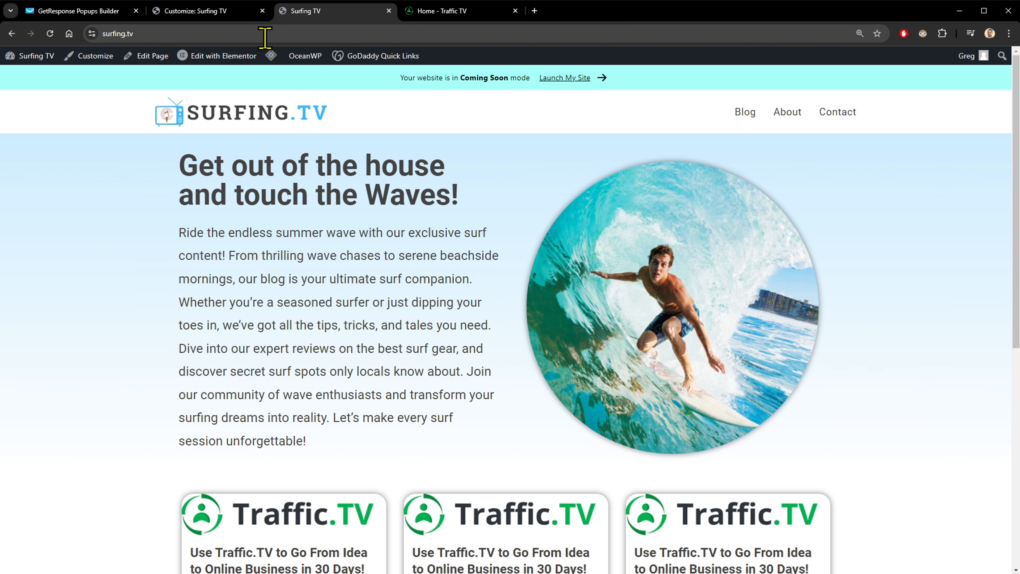
{"action": "left_click", "coordinate": [222, 34]}
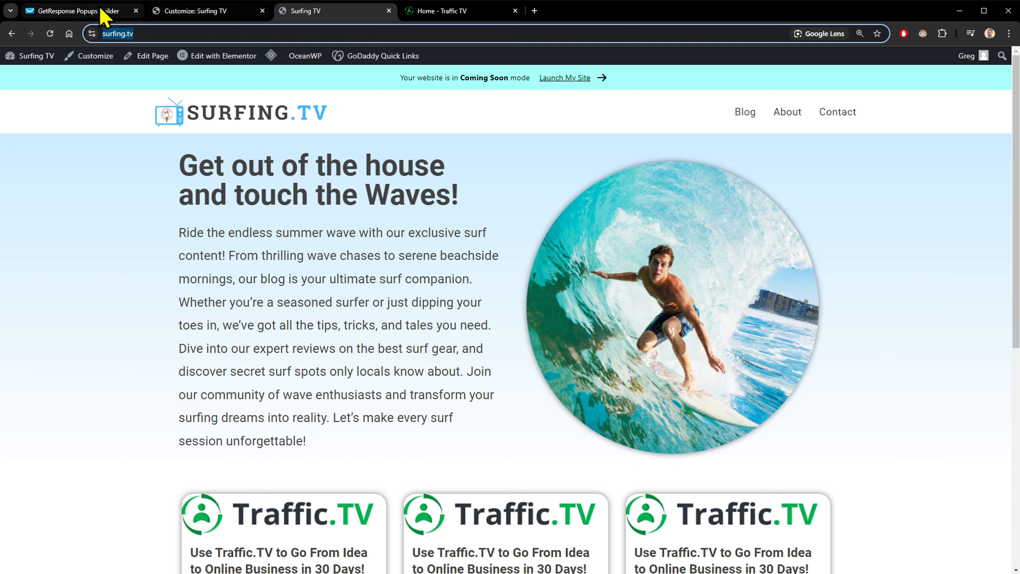
{"action": "left_click", "coordinate": [87, 12]}
{"action": "left_click", "coordinate": [535, 297]}
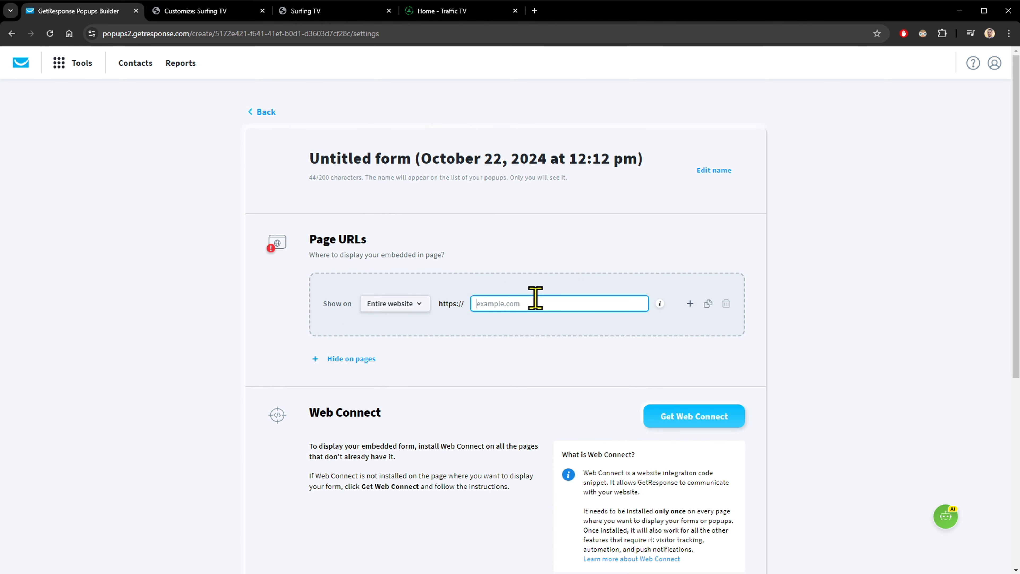
{"action": "type", "text": "surfing.tv/"}
{"action": "left_click", "coordinate": [496, 356]}
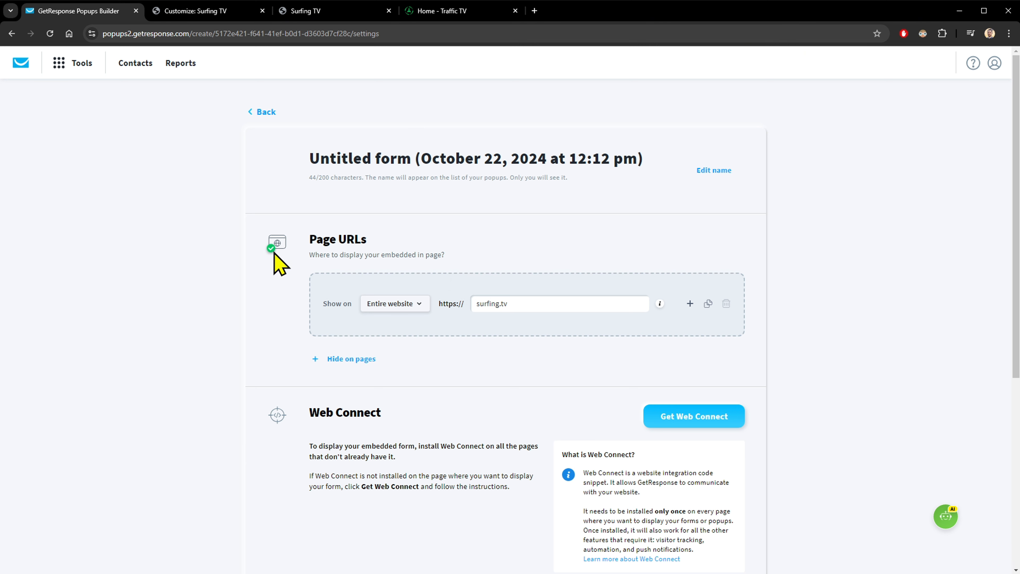
- Review the Web Connect instructions and copy the signup form's embedded form code to the clipboard
{"action": "scroll", "coordinate": [201, 307], "scroll_direction": "down", "scroll_amount": 5}
{"action": "left_click_drag", "start_coordinate": [312, 234], "coordinate": [411, 261]}
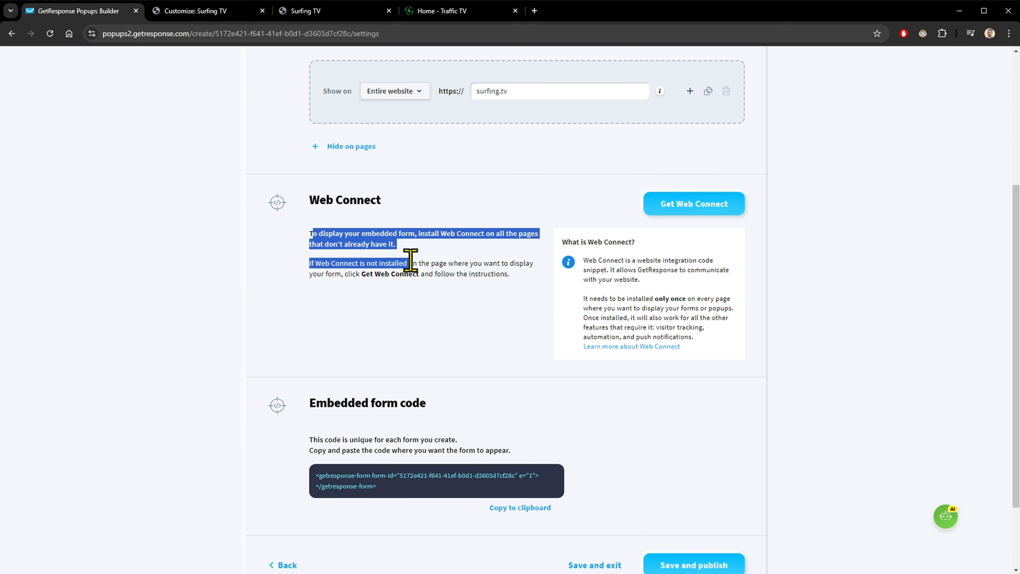
{"action": "left_click", "coordinate": [444, 268]}
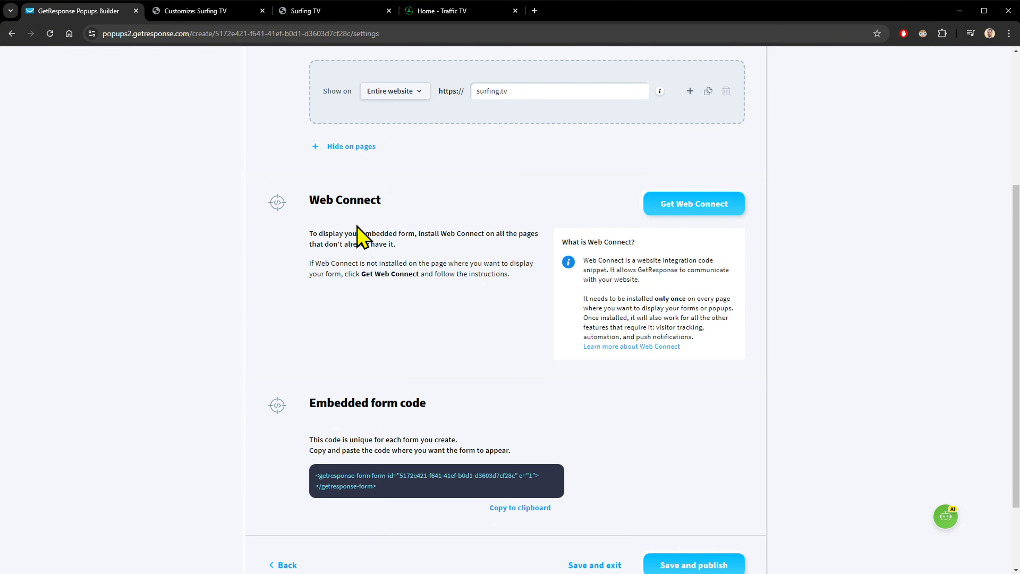
{"action": "scroll", "coordinate": [374, 234], "scroll_direction": "down", "scroll_amount": 3}
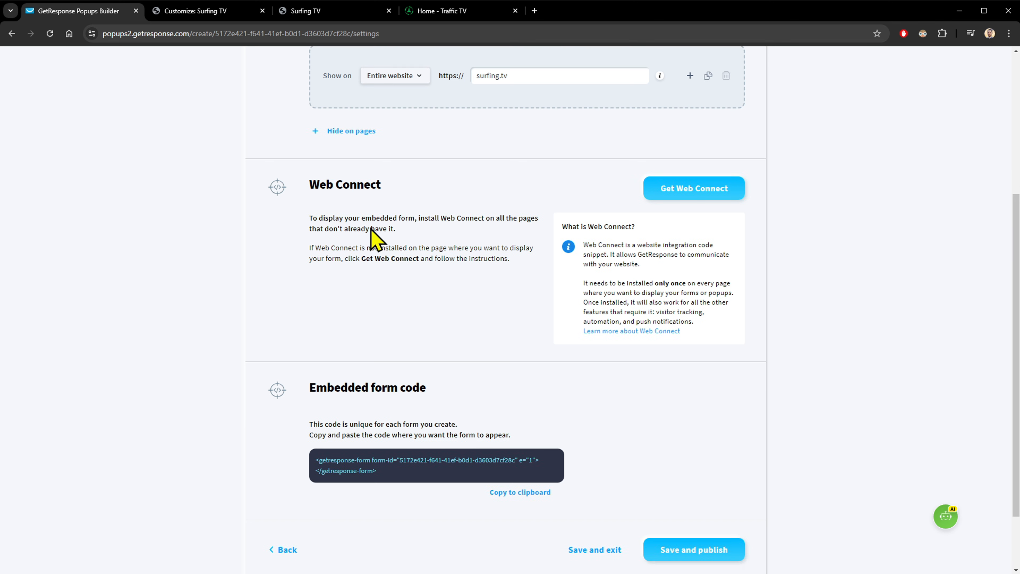
{"action": "left_click_drag", "start_coordinate": [310, 308], "coordinate": [379, 311]}
{"action": "left_click", "coordinate": [382, 310]}
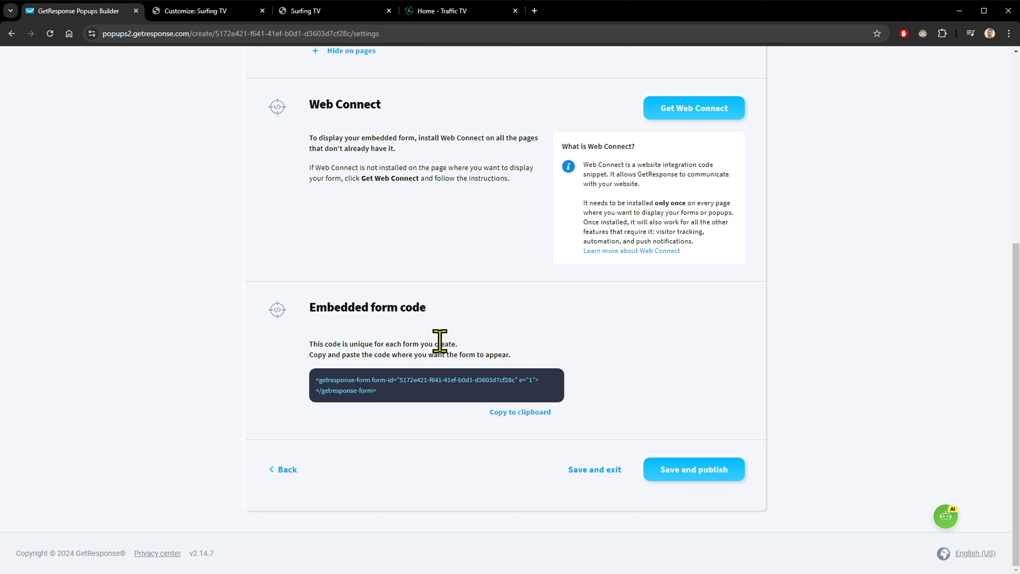
{"action": "left_click", "coordinate": [507, 412]}
- Switch to WordPress, close the theme customizer, and open the Home page for editing with Elementor
{"action": "left_click", "coordinate": [212, 14]}
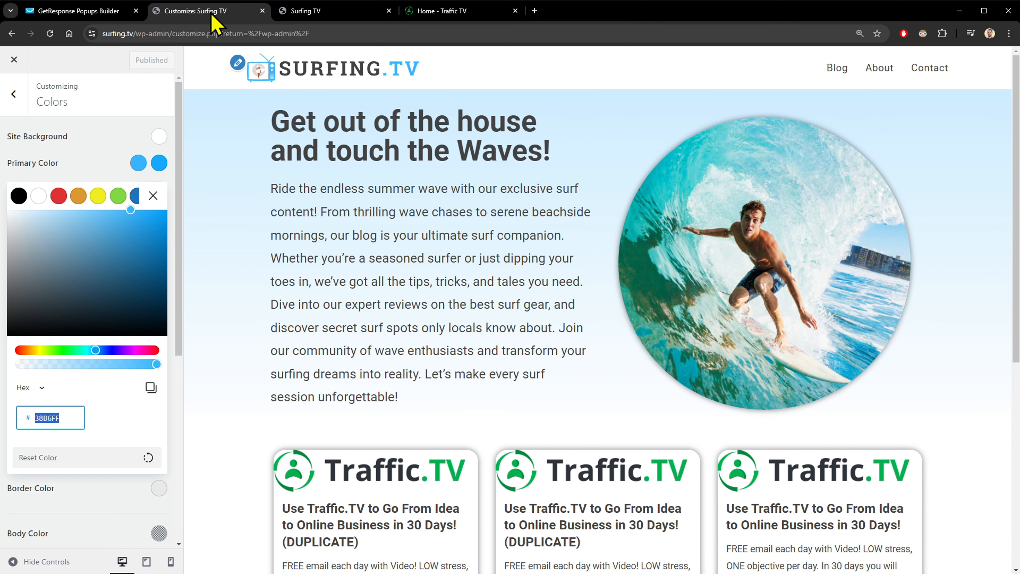
{"action": "left_click", "coordinate": [14, 60]}
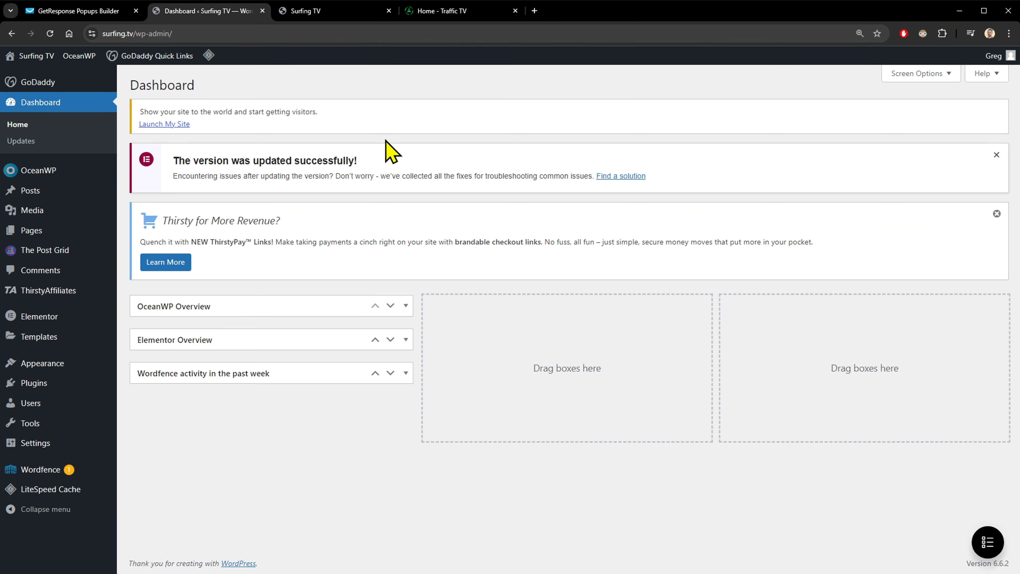
{"action": "left_click", "coordinate": [38, 232]}
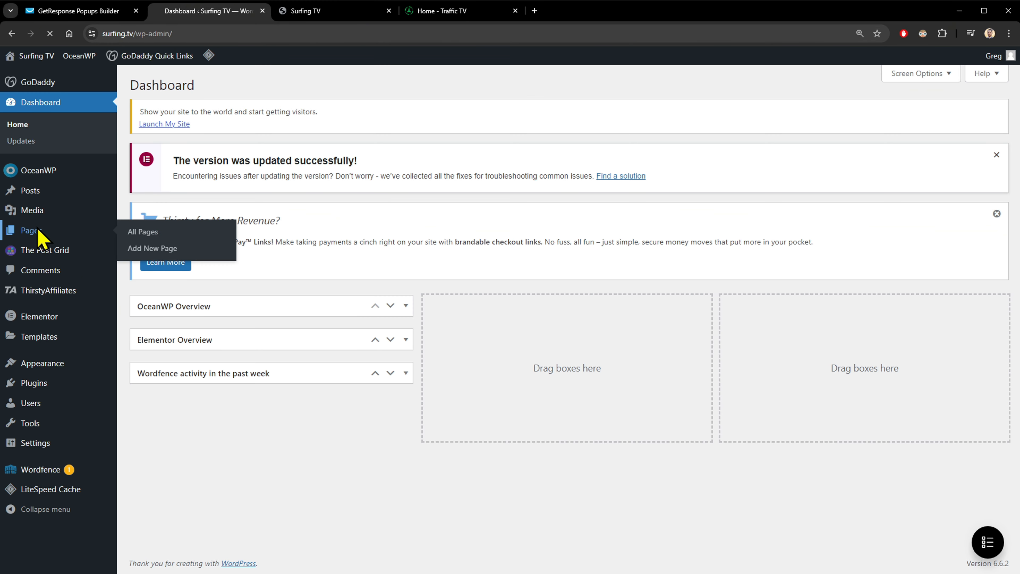
{"action": "scroll", "coordinate": [209, 373], "scroll_direction": "down", "scroll_amount": 2}
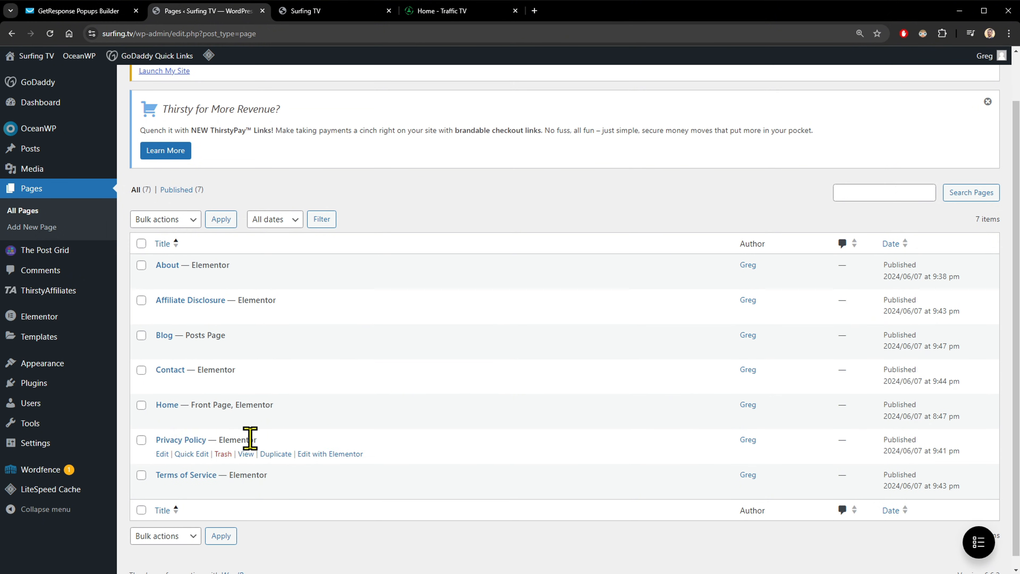
{"action": "left_click", "coordinate": [168, 404]}
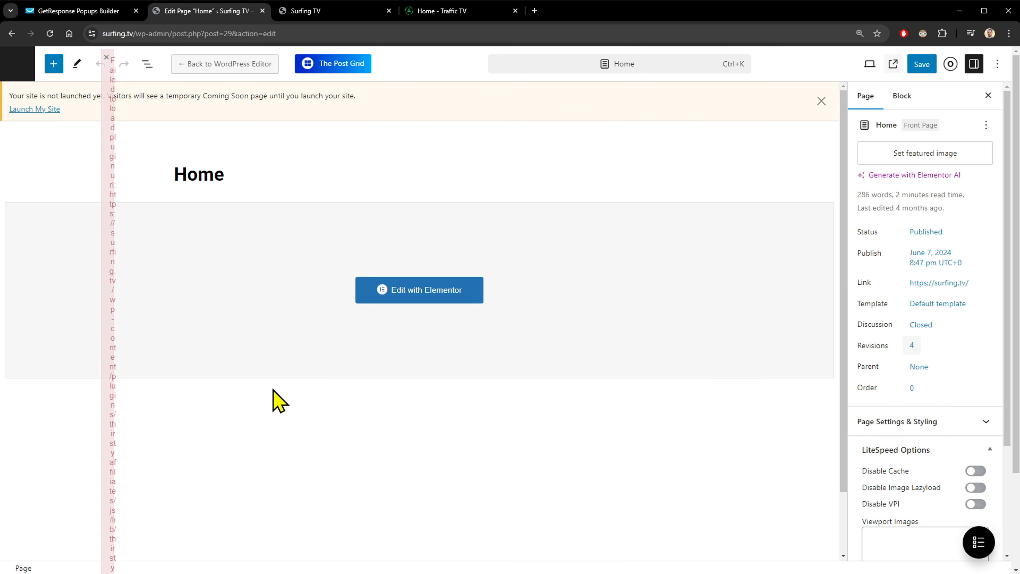
{"action": "left_click", "coordinate": [411, 291]}
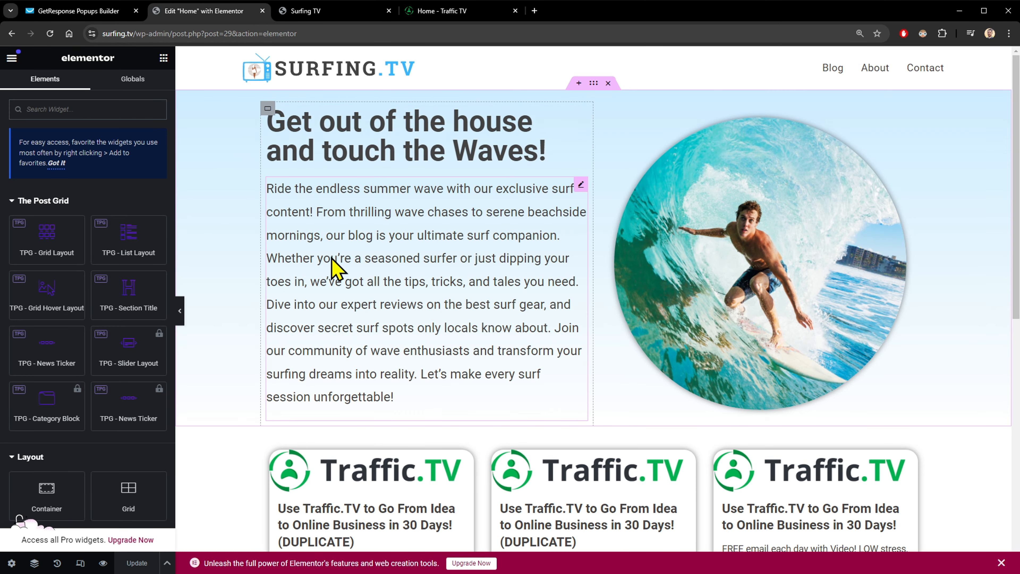
- Delete the intro paragraph and the "Get out of the house and touch the Waves!" heading beside the surfer image
{"action": "left_click", "coordinate": [581, 186]}
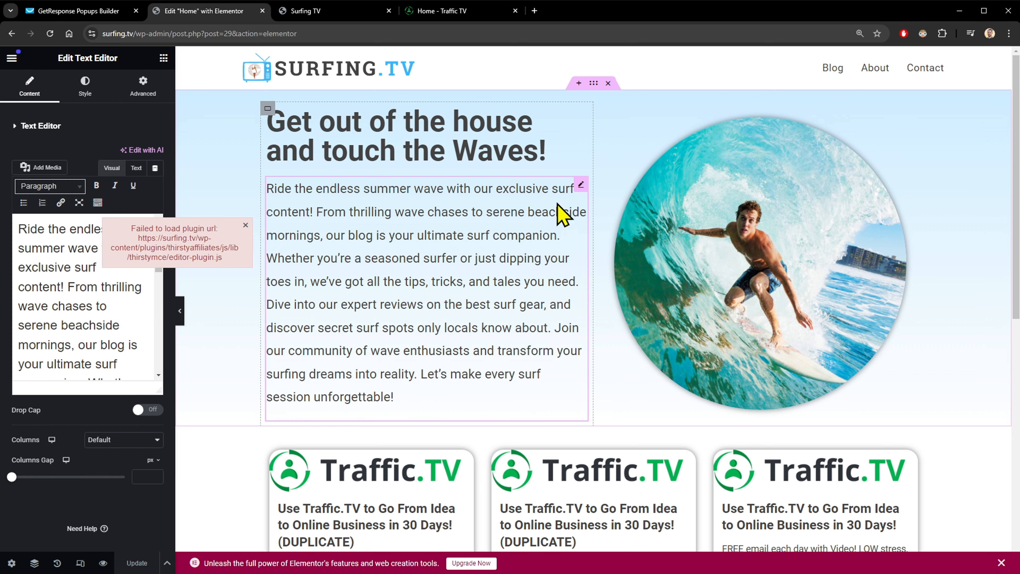
{"action": "key", "text": "Delete"}
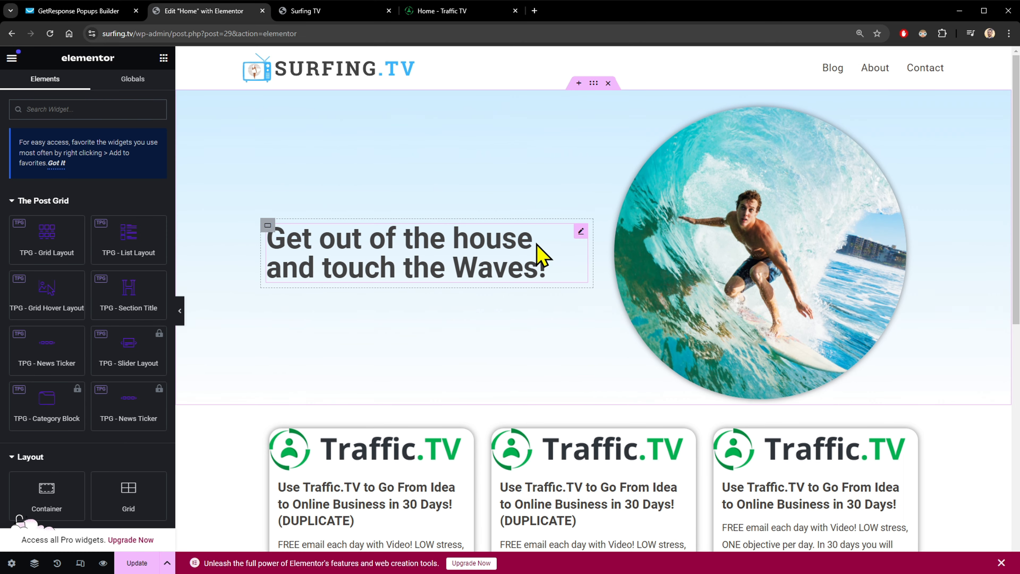
{"action": "left_click", "coordinate": [542, 256]}
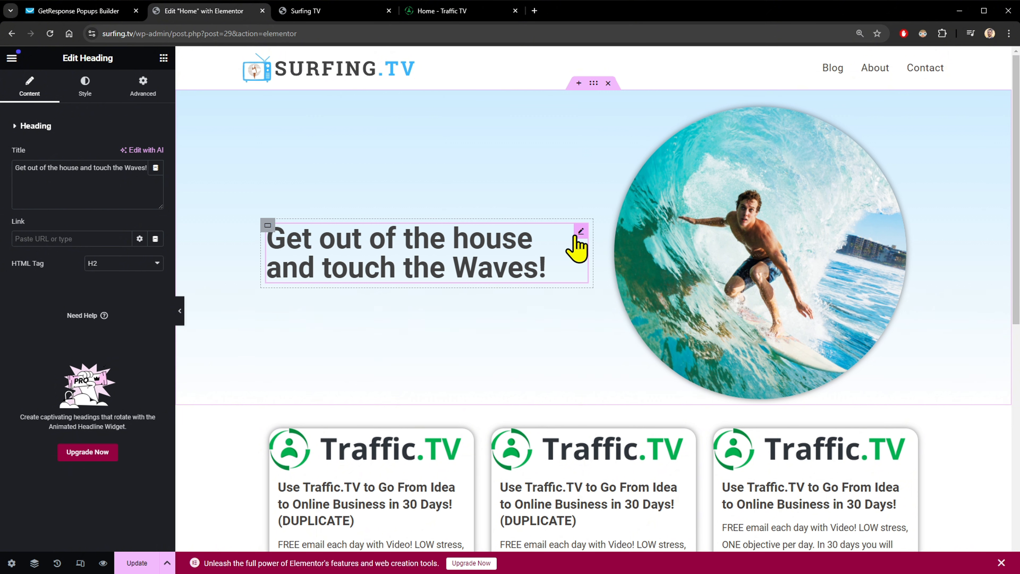
{"action": "key", "text": "Delete"}
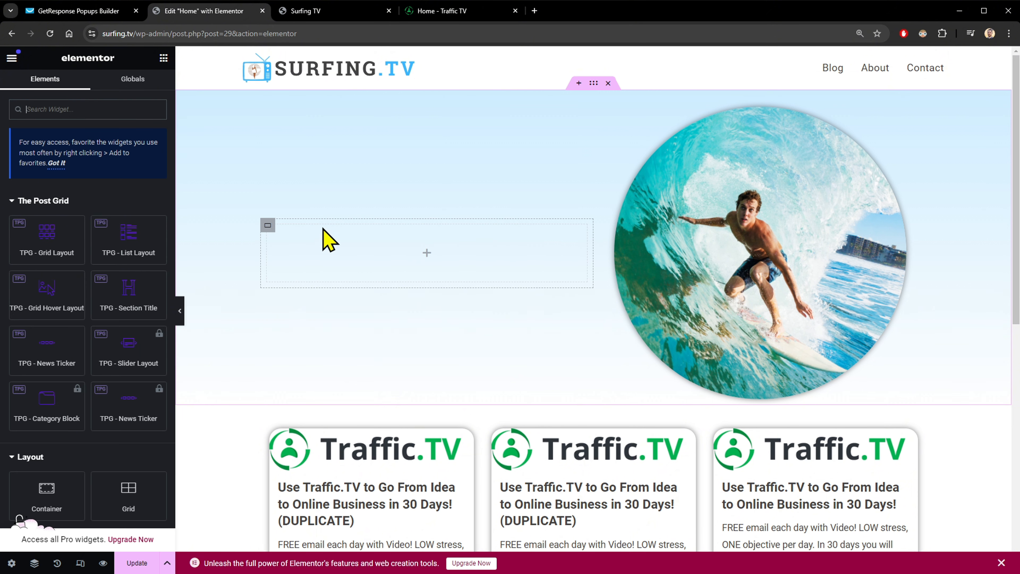
- Add an HTML widget to the empty container beside the surfer image, paste the copied form code, and update the page
{"action": "left_click", "coordinate": [47, 108]}
{"action": "type", "text": "html"}
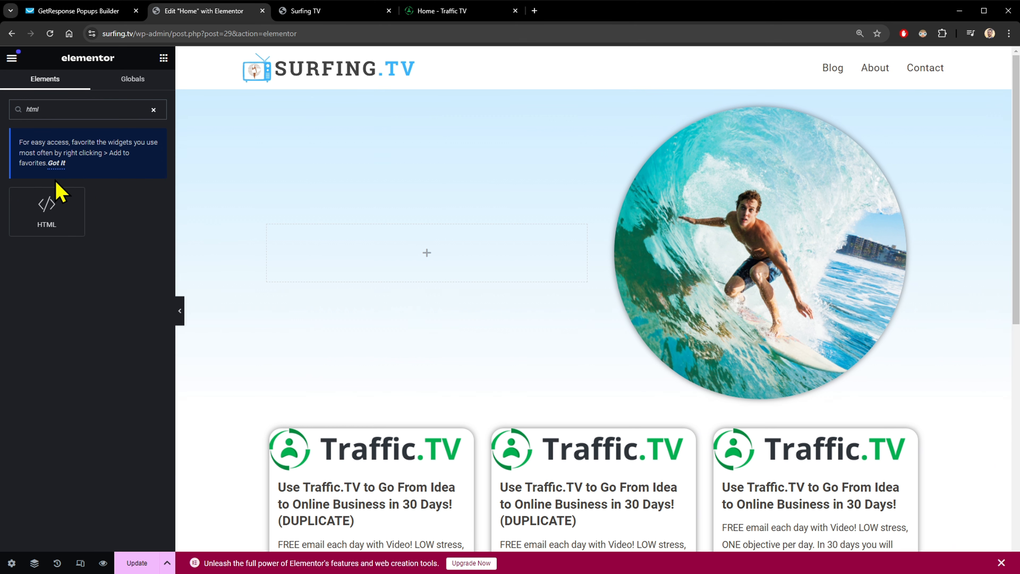
{"action": "left_click_drag", "start_coordinate": [41, 210], "coordinate": [431, 246]}
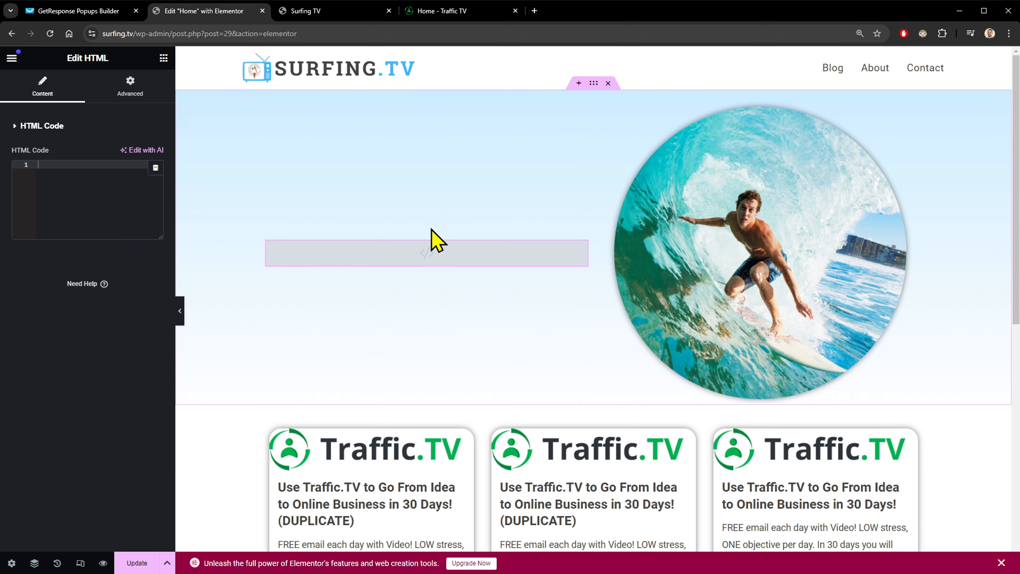
{"action": "left_click", "coordinate": [58, 166]}
{"action": "key", "text": "ctrl+v"}
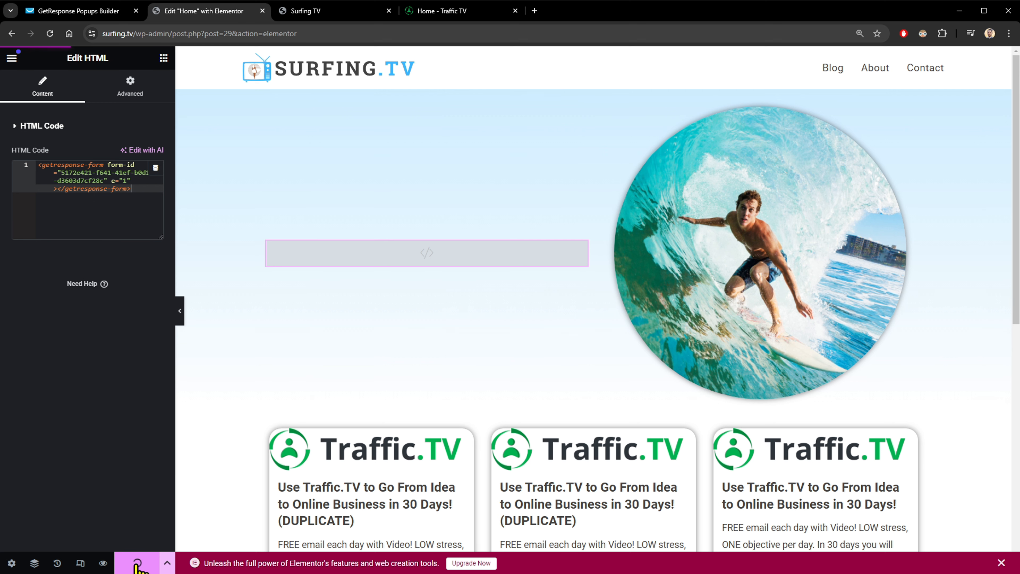
- Exit the Elementor editor, switch back to GetResponse, and save and publish the signup form
{"action": "left_click", "coordinate": [12, 58]}
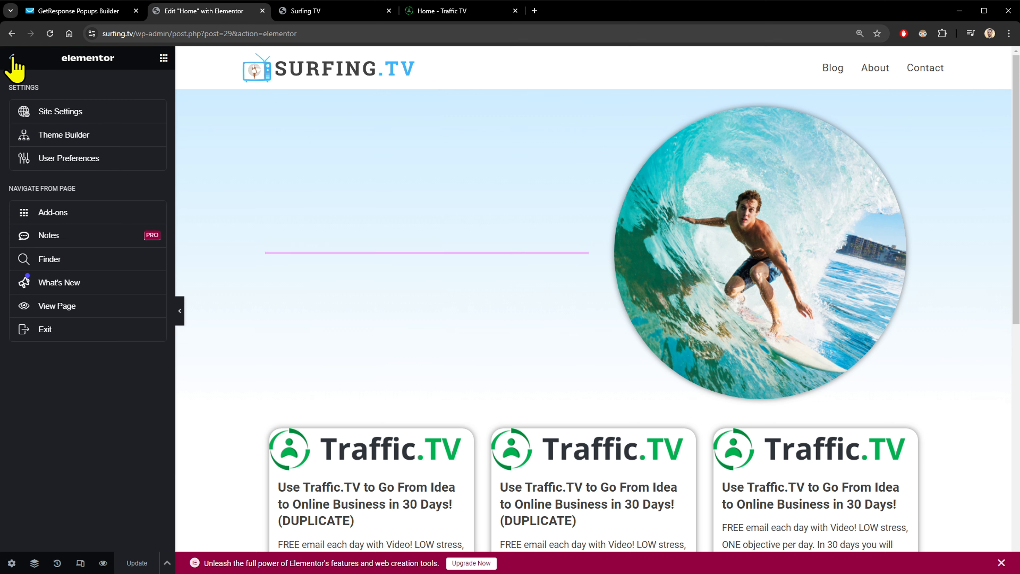
{"action": "left_click", "coordinate": [53, 332]}
{"action": "left_click", "coordinate": [105, 12]}
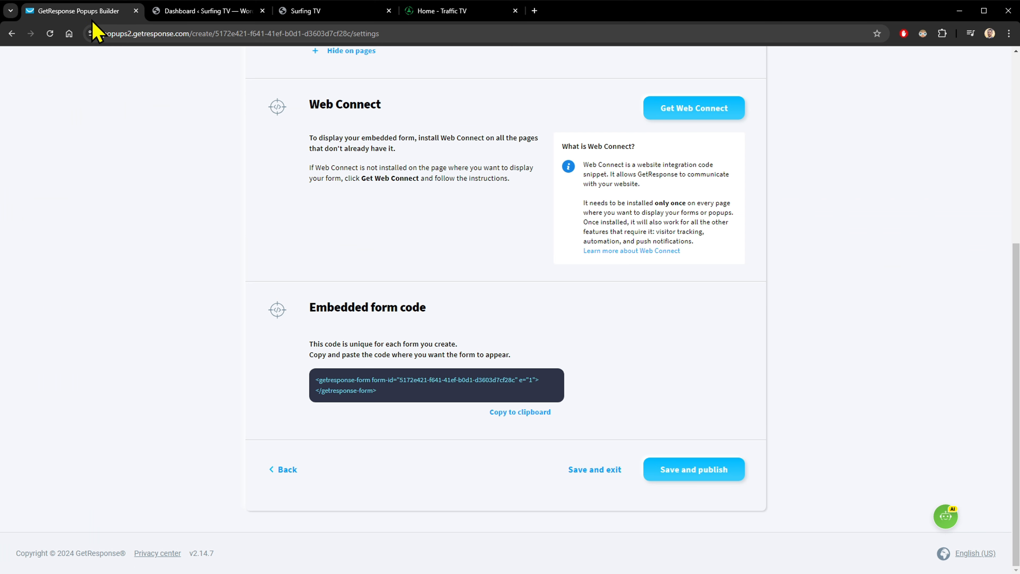
{"action": "left_click", "coordinate": [705, 474]}
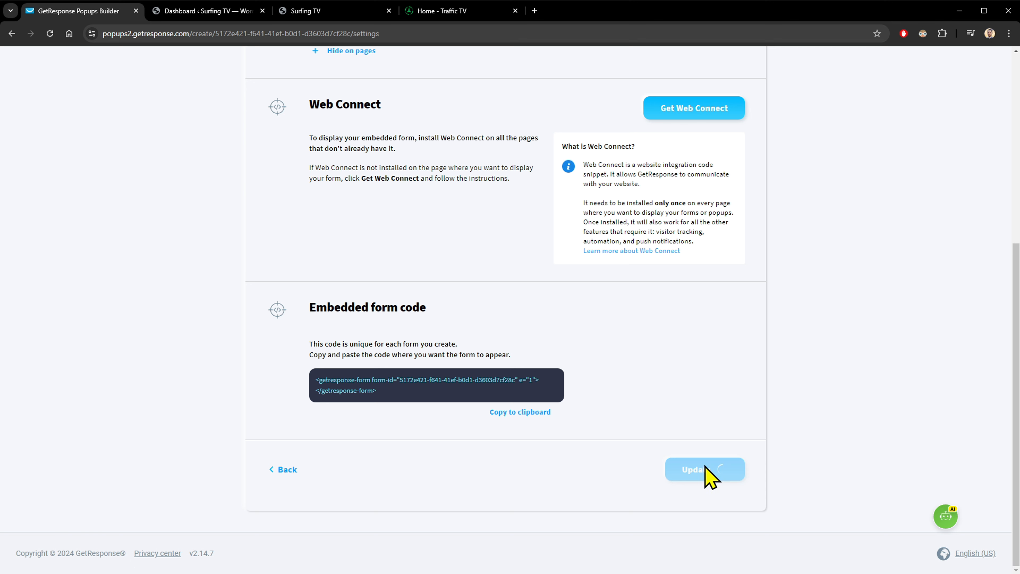
- Examine the embedded contact form and its introductory text on the site's contact page
{"action": "left_click", "coordinate": [318, 17]}
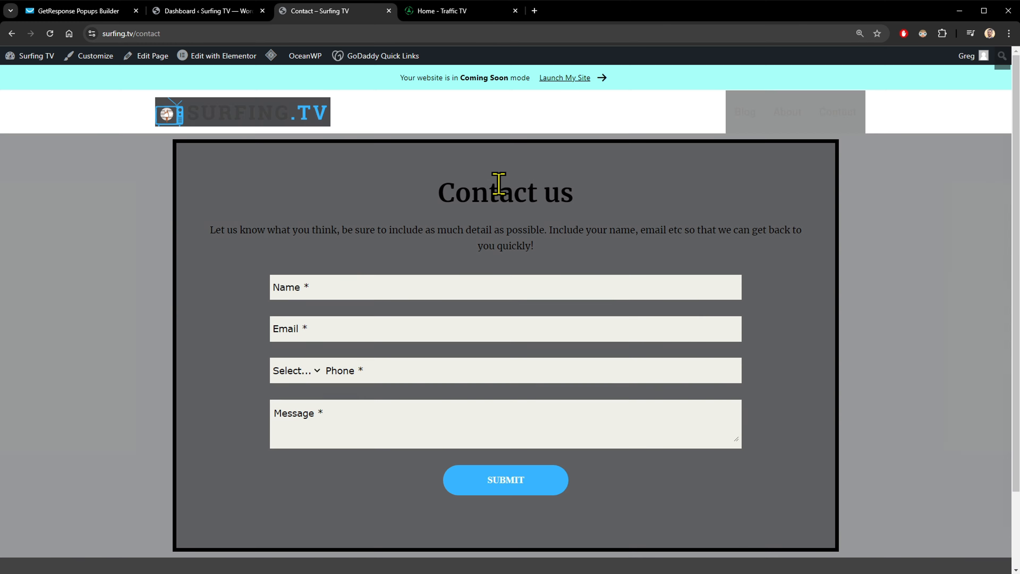
{"action": "scroll", "coordinate": [125, 193], "scroll_direction": "down", "scroll_amount": 3}
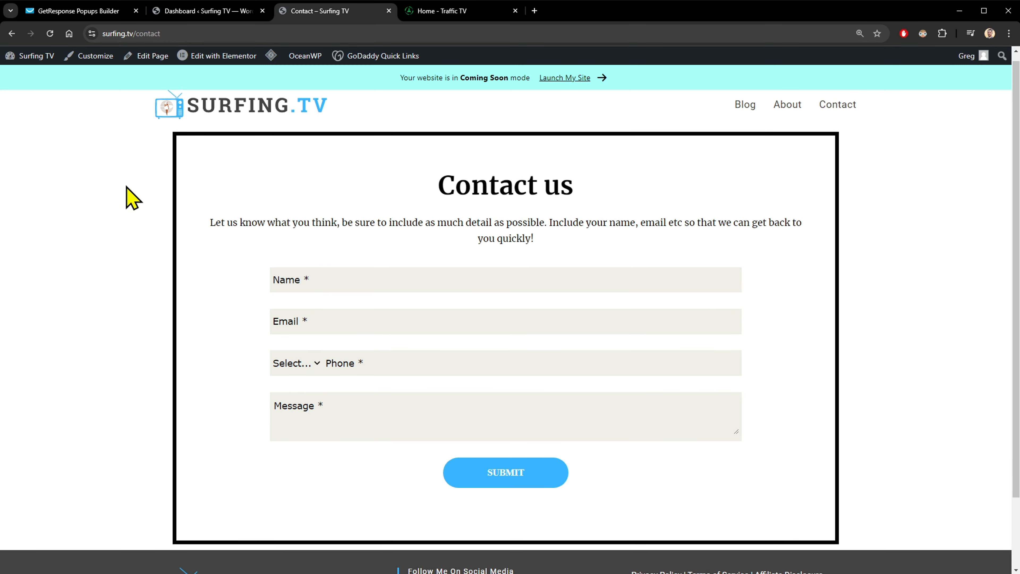
{"action": "scroll", "coordinate": [522, 187], "scroll_direction": "up", "scroll_amount": 1}
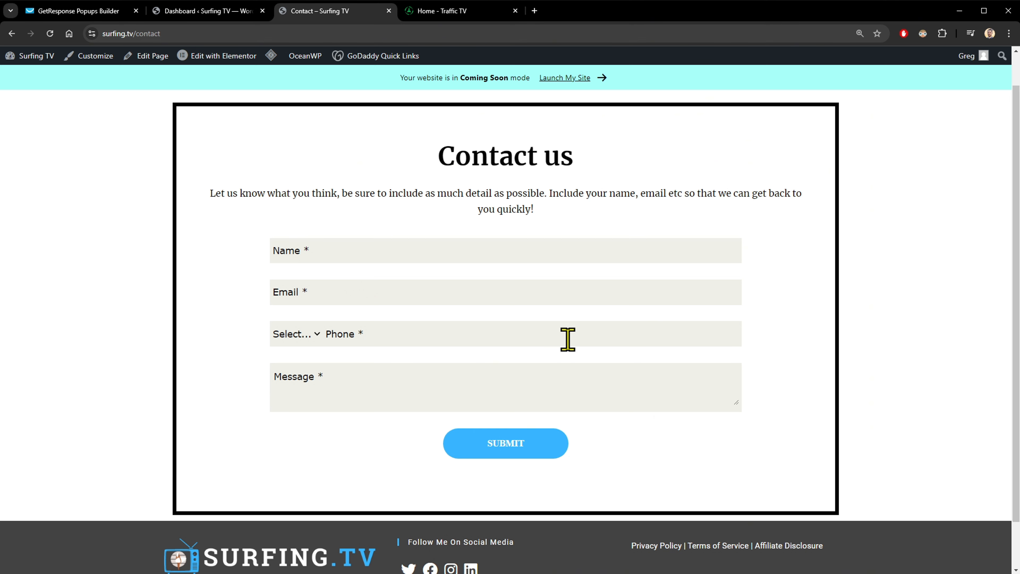
{"action": "scroll", "coordinate": [567, 340], "scroll_direction": "up", "scroll_amount": 1}
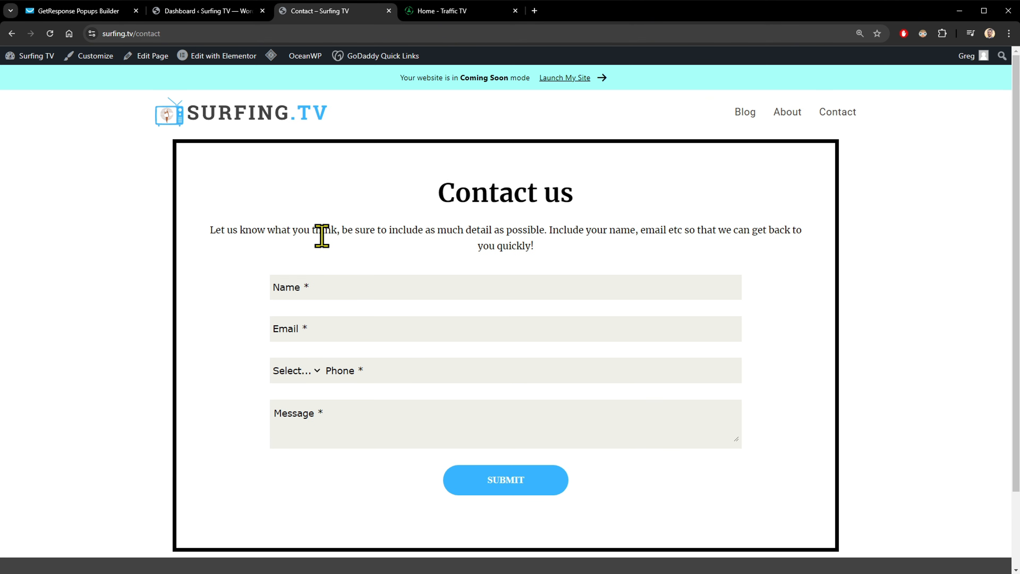
{"action": "scroll", "coordinate": [536, 228], "scroll_direction": "down", "scroll_amount": 2}
{"action": "scroll", "coordinate": [446, 227], "scroll_direction": "up", "scroll_amount": 2}
{"action": "left_click_drag", "start_coordinate": [377, 232], "coordinate": [435, 234]}
- Open the site's home page and check how the embedded newsletter signup form looks beside the surfer image
{"action": "left_click", "coordinate": [240, 113]}
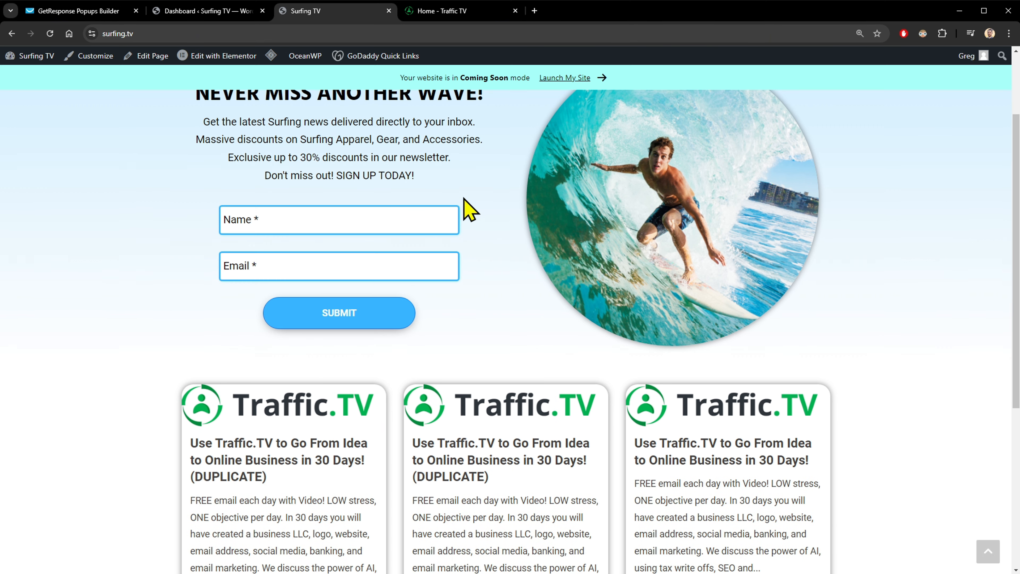
{"action": "scroll", "coordinate": [474, 203], "scroll_direction": "down", "scroll_amount": 3}
{"action": "scroll", "coordinate": [500, 302], "scroll_direction": "up", "scroll_amount": 3}
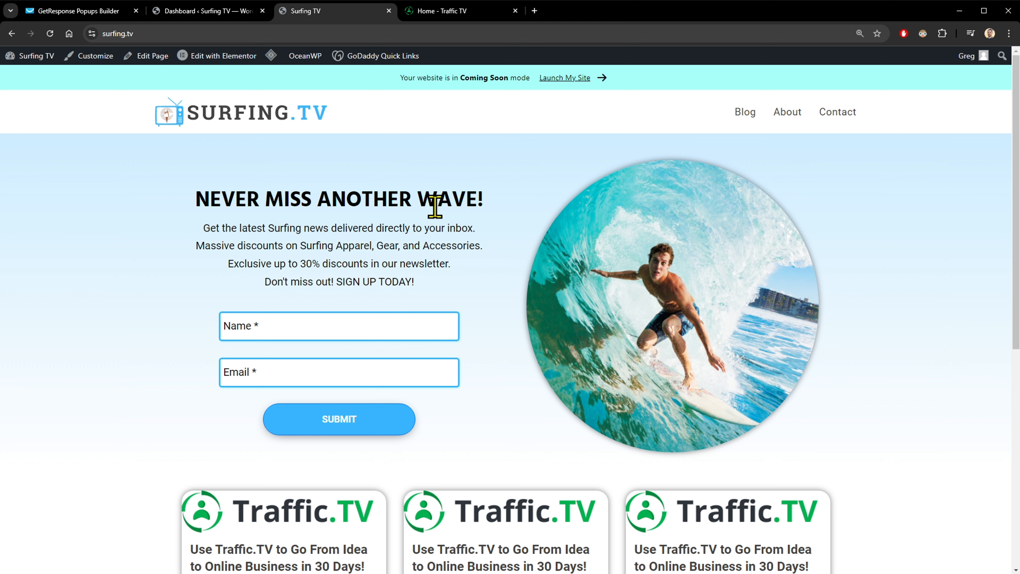